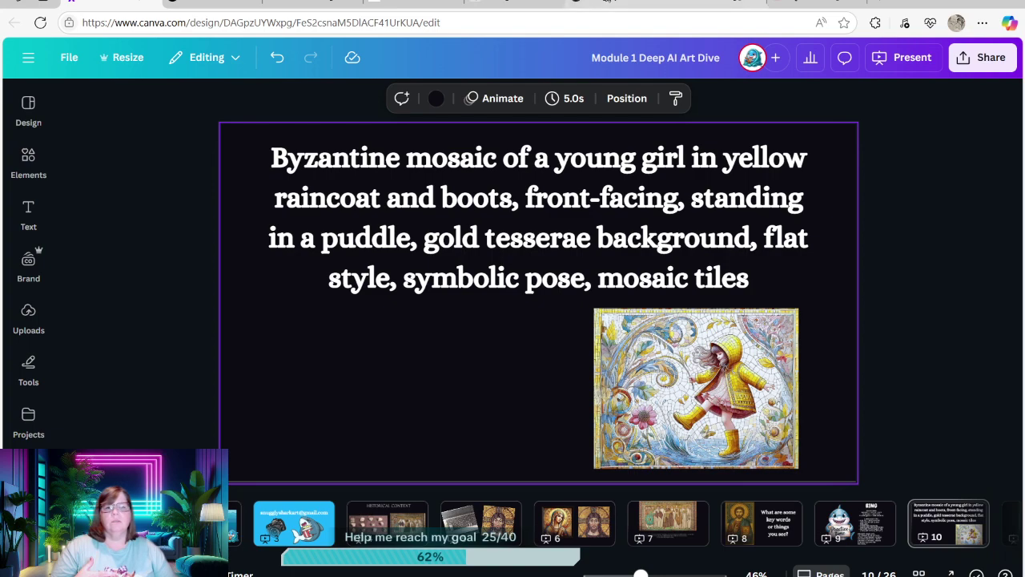
# Step: Switch to Bing Image Creator and begin the image prompt with "A fairytale castle on a hill,"
pyautogui.click(311, 3)
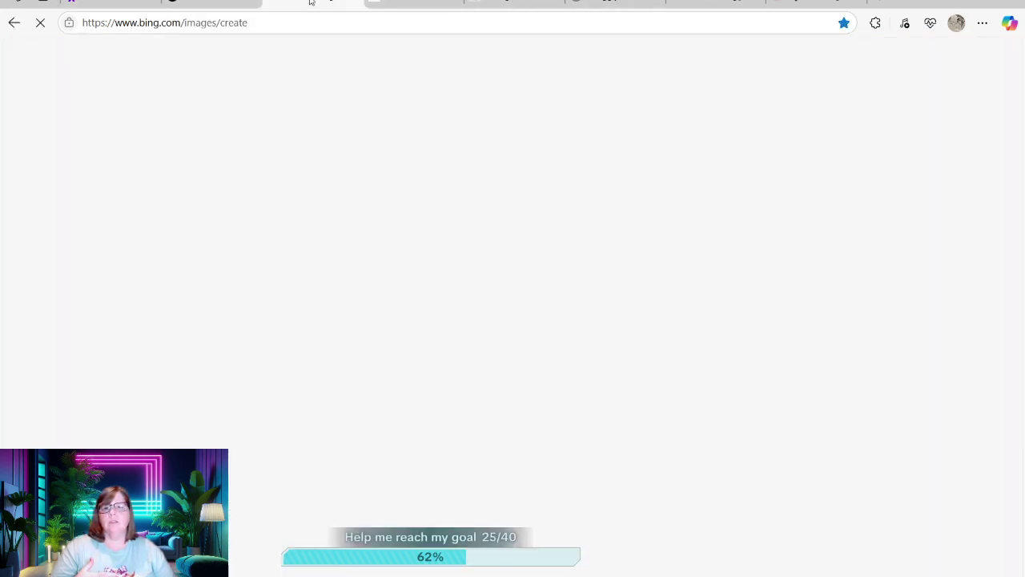
pyautogui.click(348, 251)
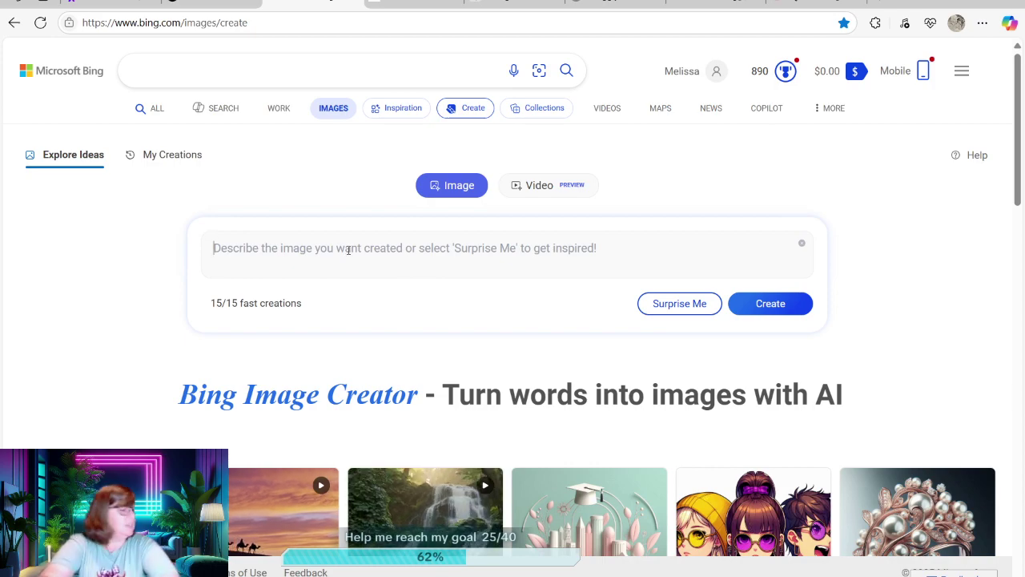
pyautogui.write('A')
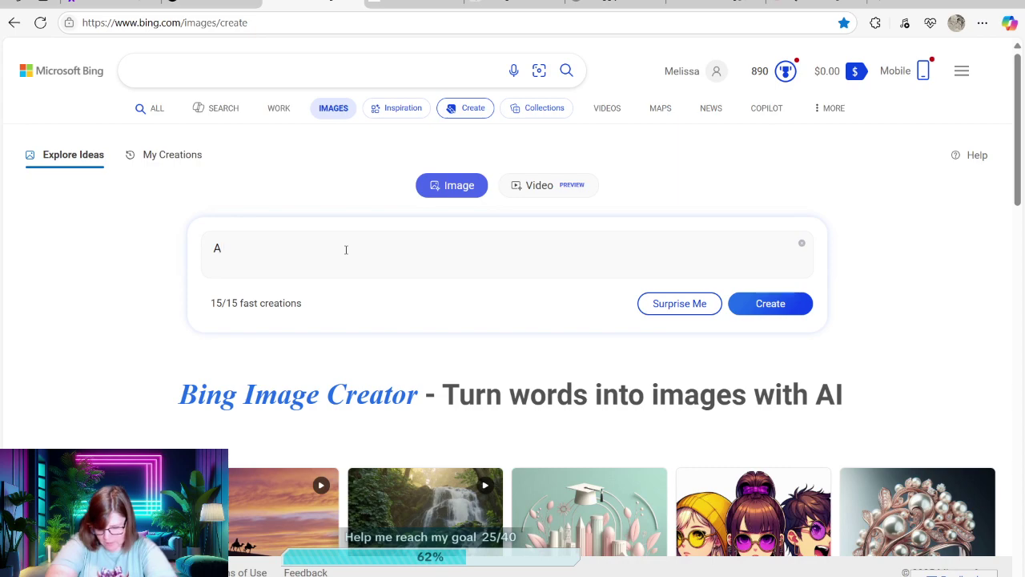
pyautogui.write('fairy')
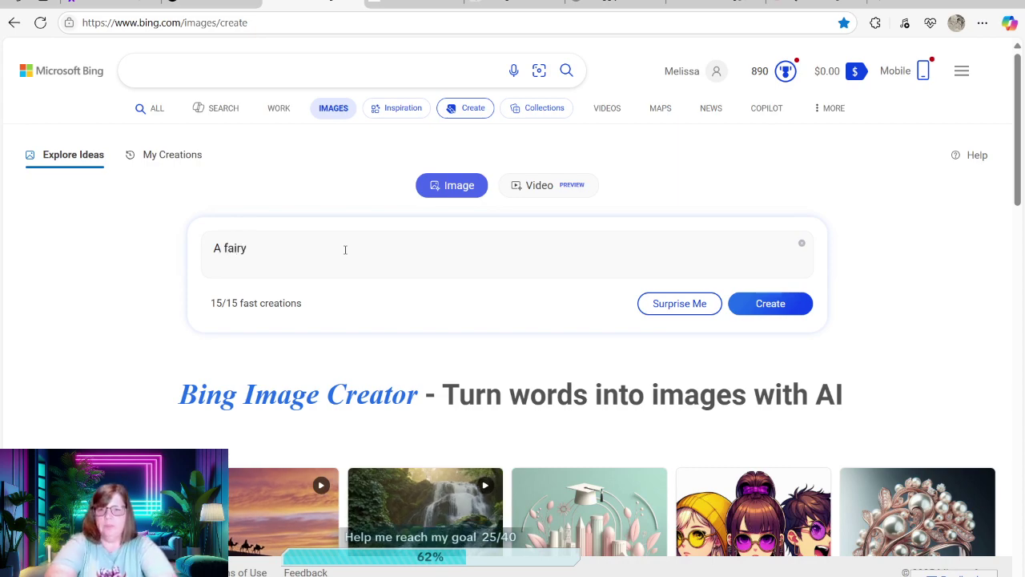
pyautogui.write('tale cas')
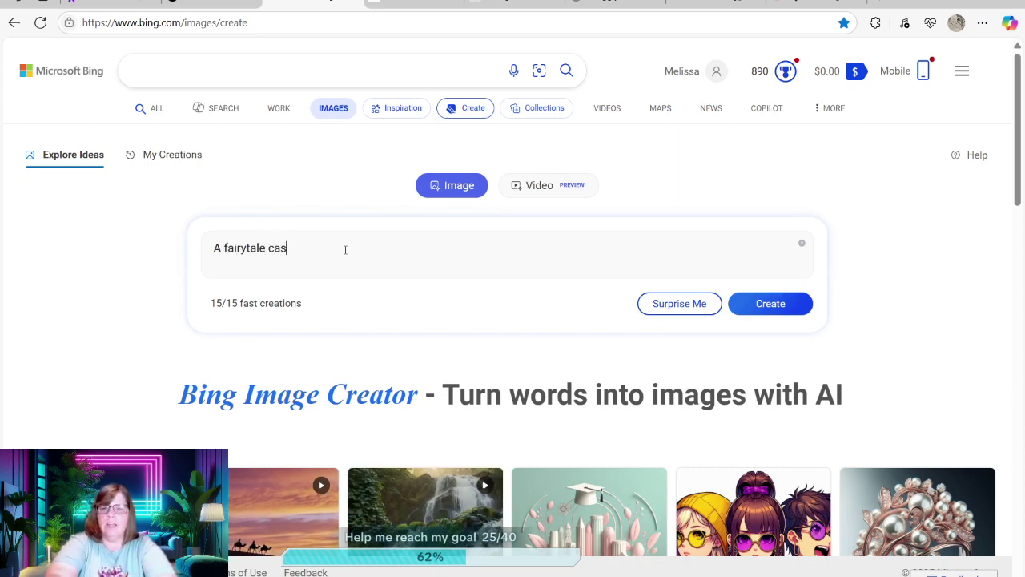
pyautogui.write('tle')
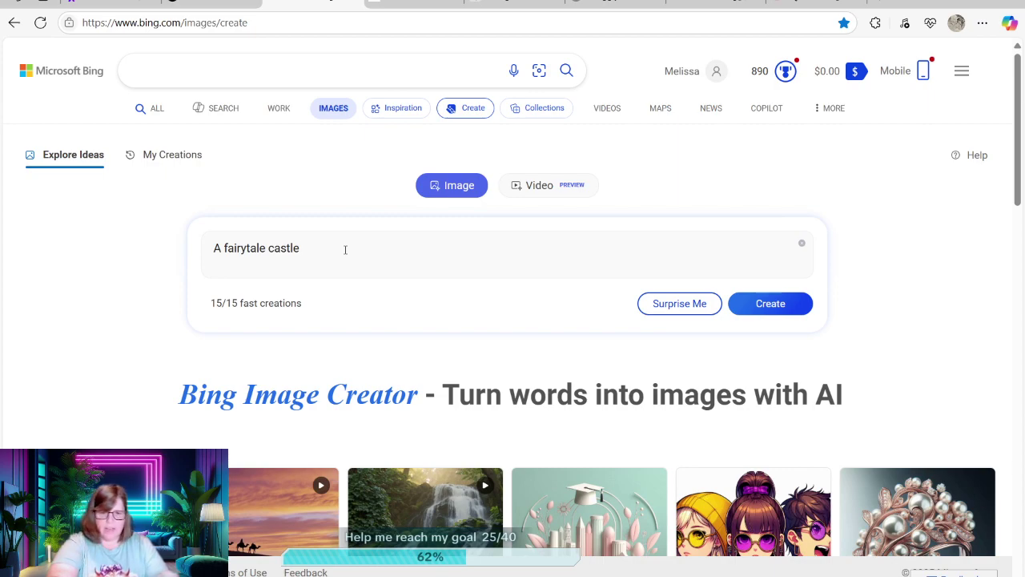
pyautogui.write('one')
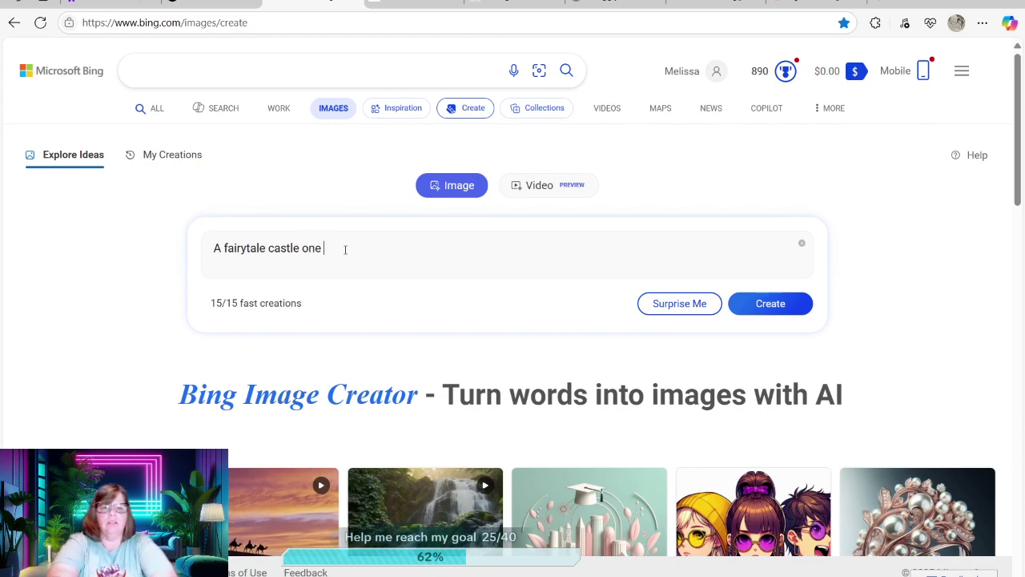
pyautogui.press('BackSpace')
pyautogui.write('a hil')
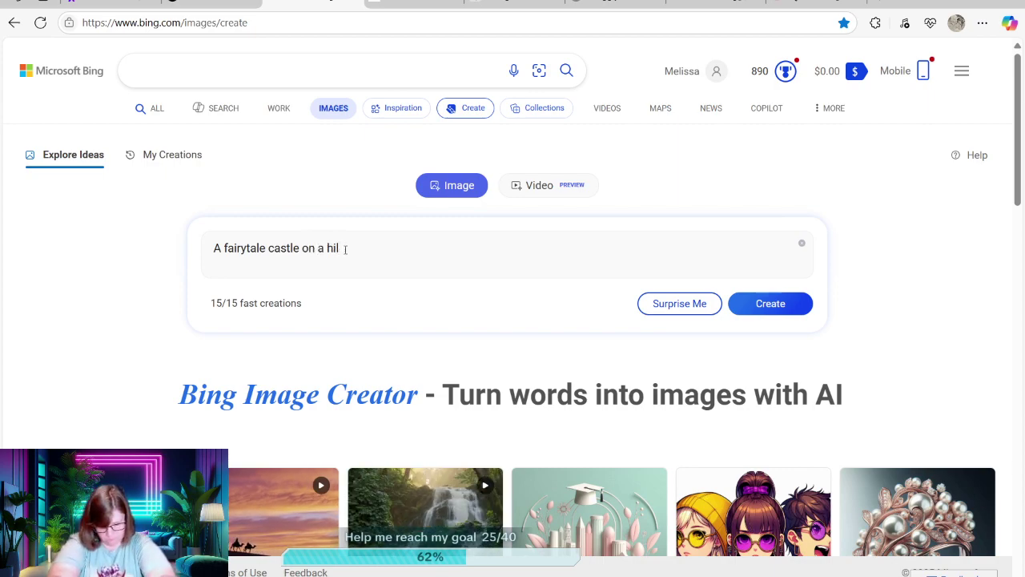
pyautogui.write('l,')
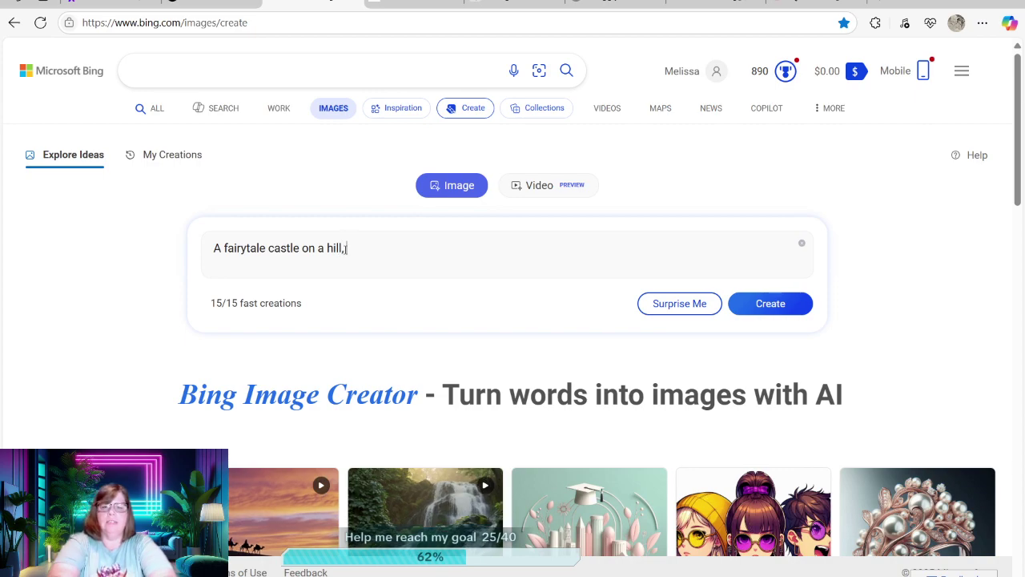
# Step: Continue the prompt with the lighting description "soft morning light falling on the top of the castle,"
pyautogui.write(' soft morning')
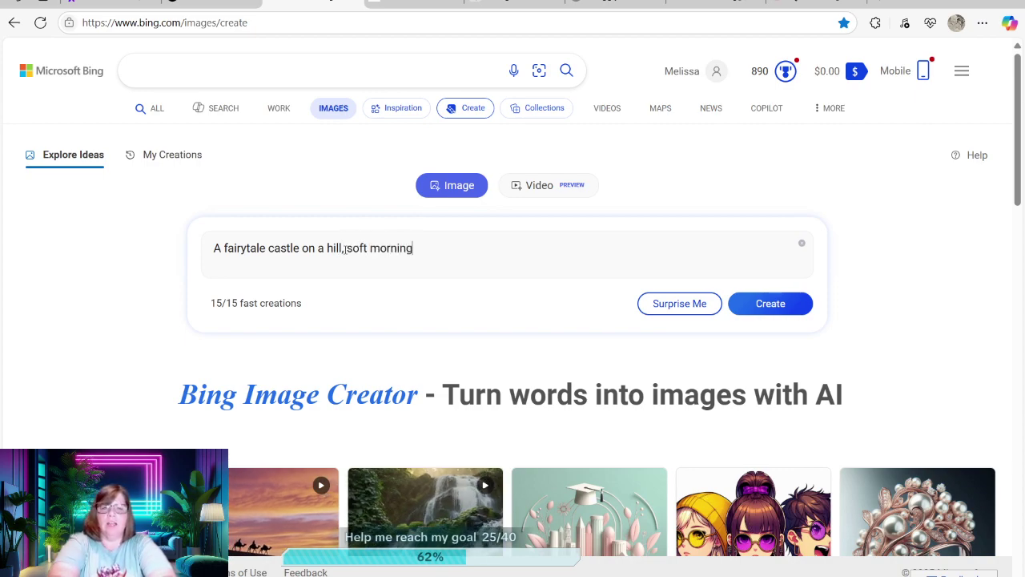
pyautogui.write(' light fall')
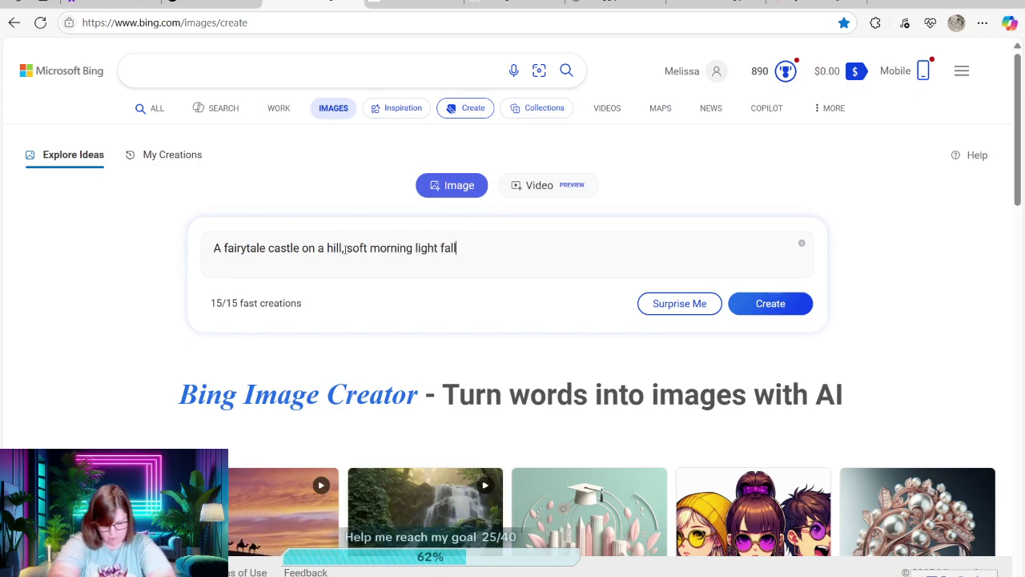
pyautogui.write('ing on the ')
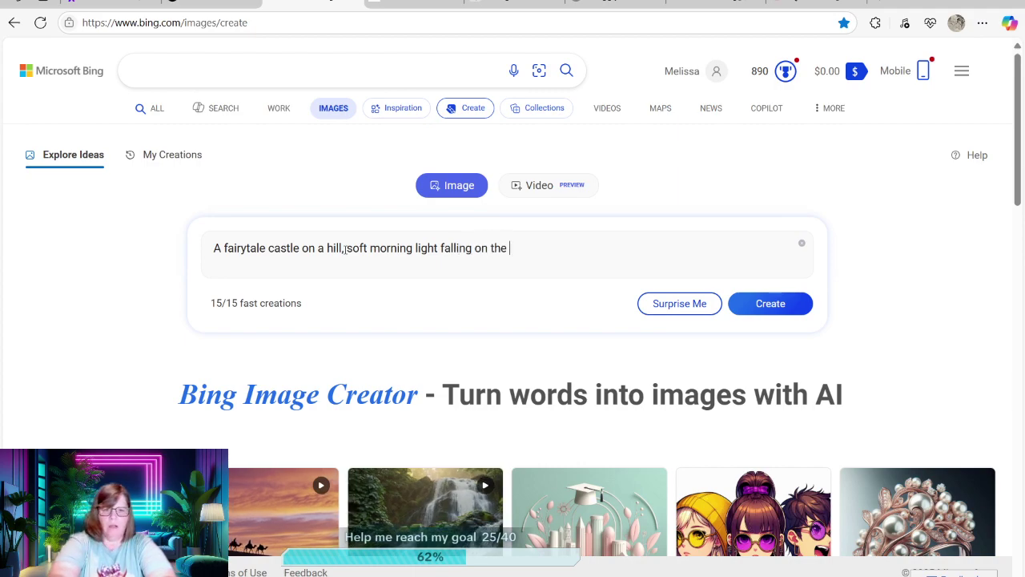
pyautogui.write('to')
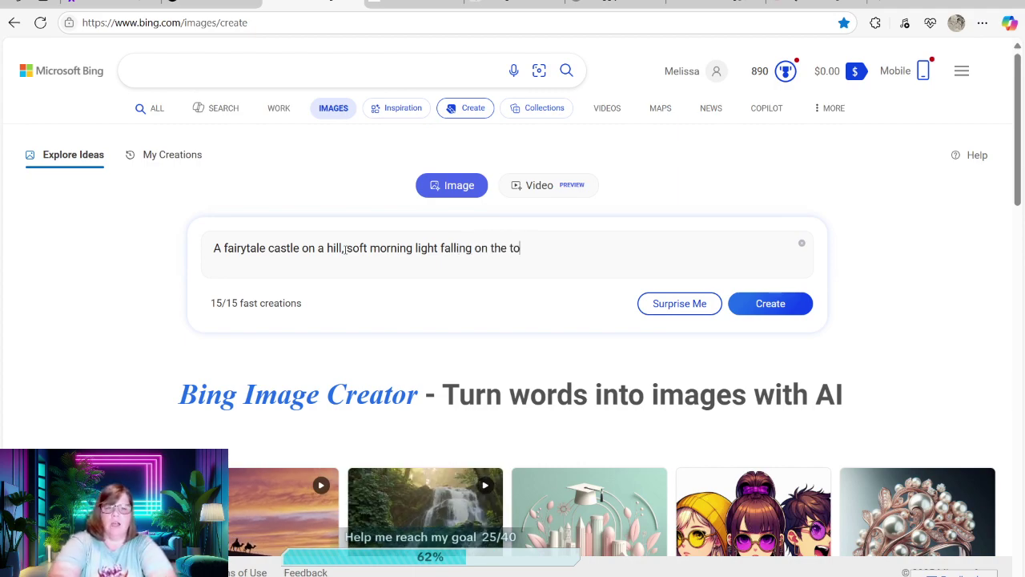
pyautogui.write('p of the cas')
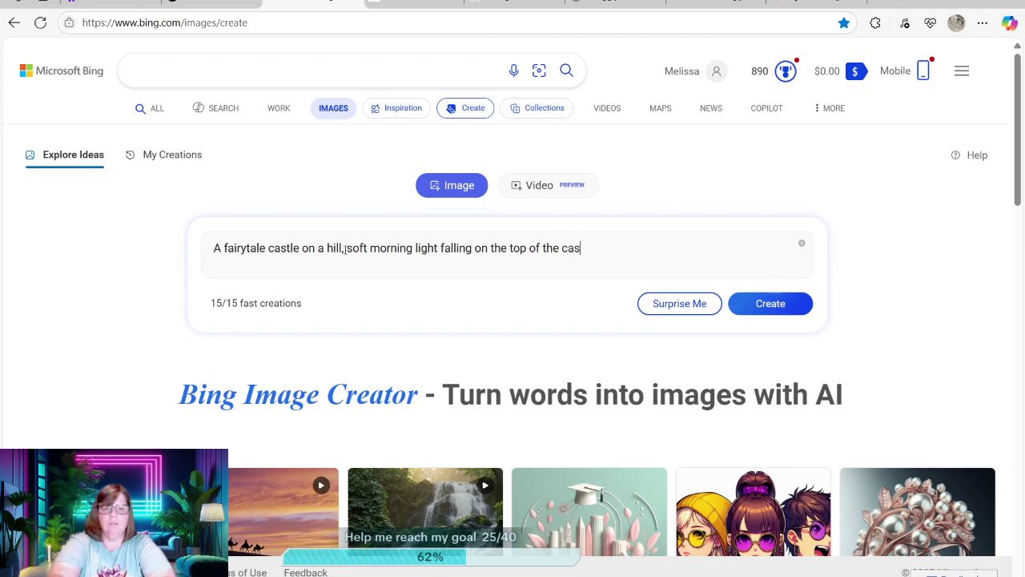
pyautogui.write('tle,')
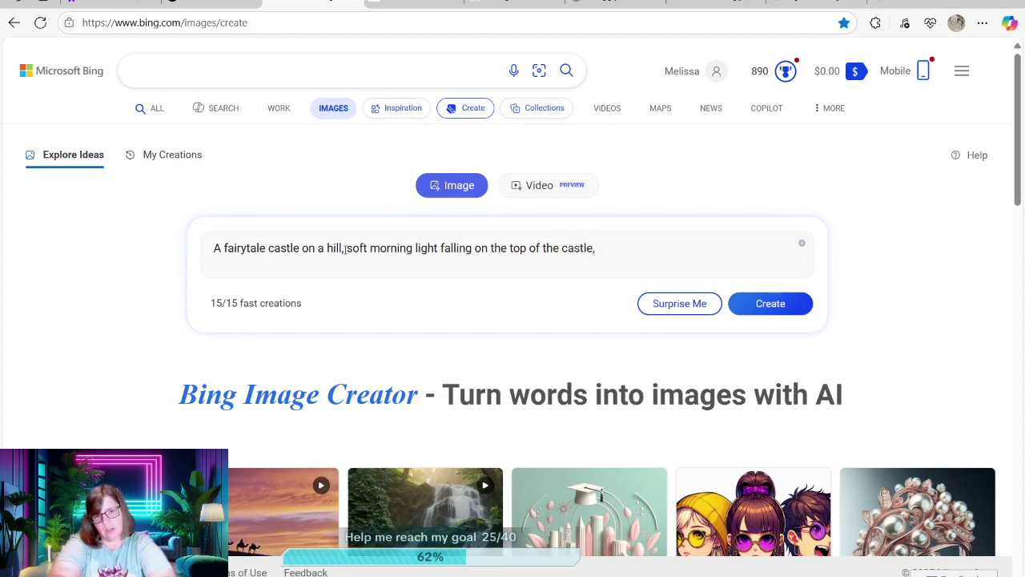
# Step: Finish the prompt with "pink clouds, benzatine mosaic" and generate the images
pyautogui.write(' pi')
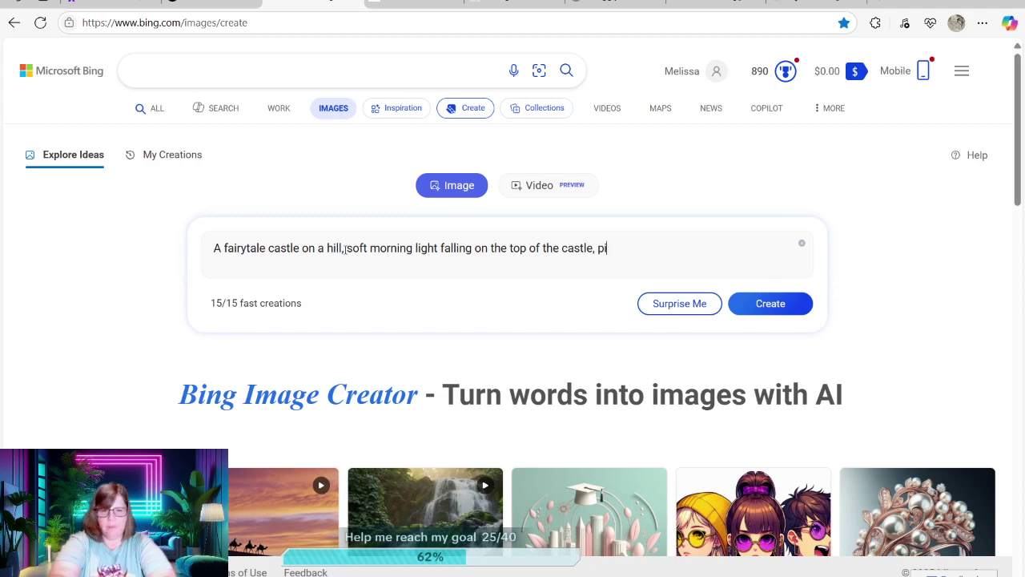
pyautogui.write('nk clo')
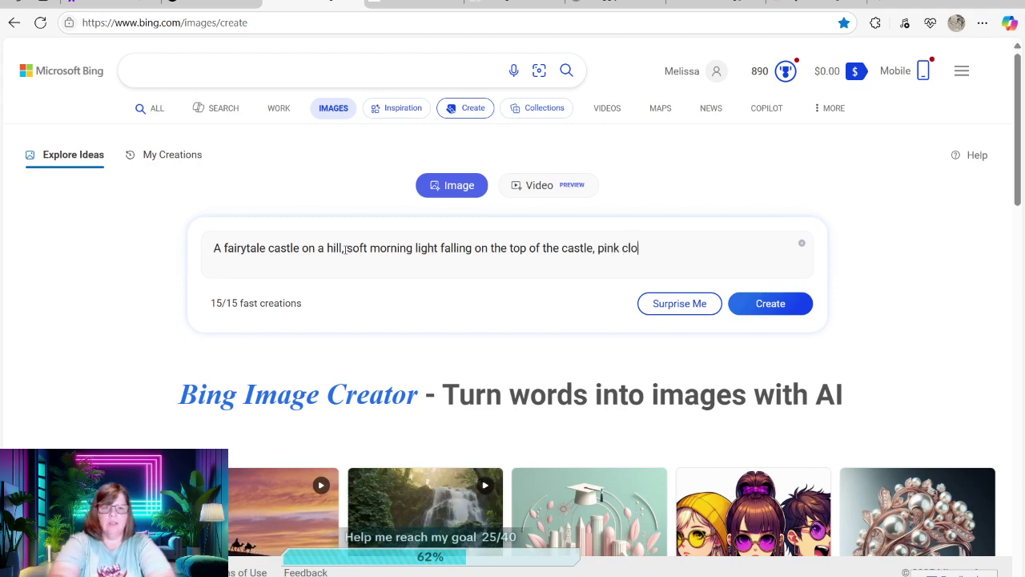
pyautogui.write('uds')
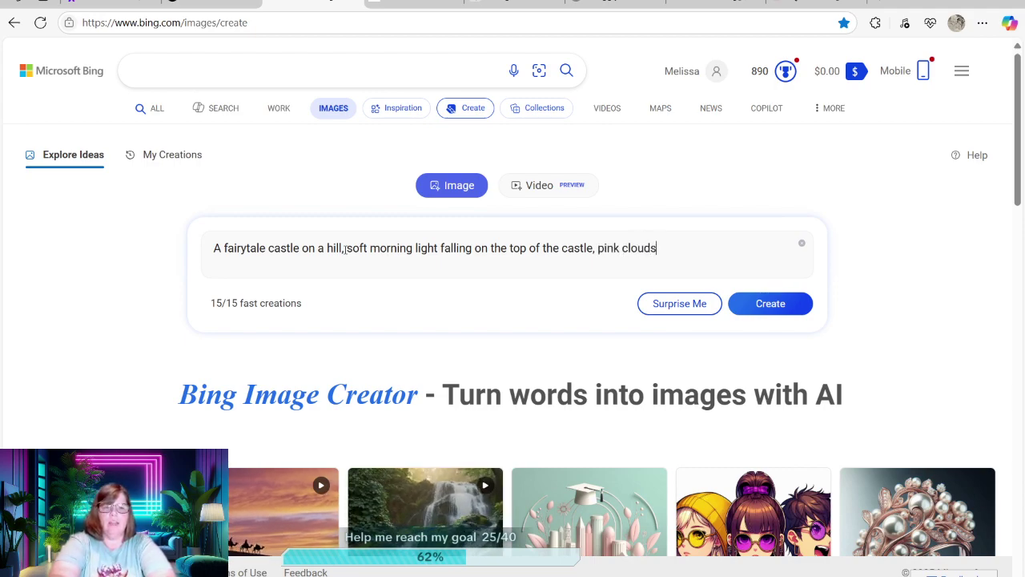
pyautogui.write(', ')
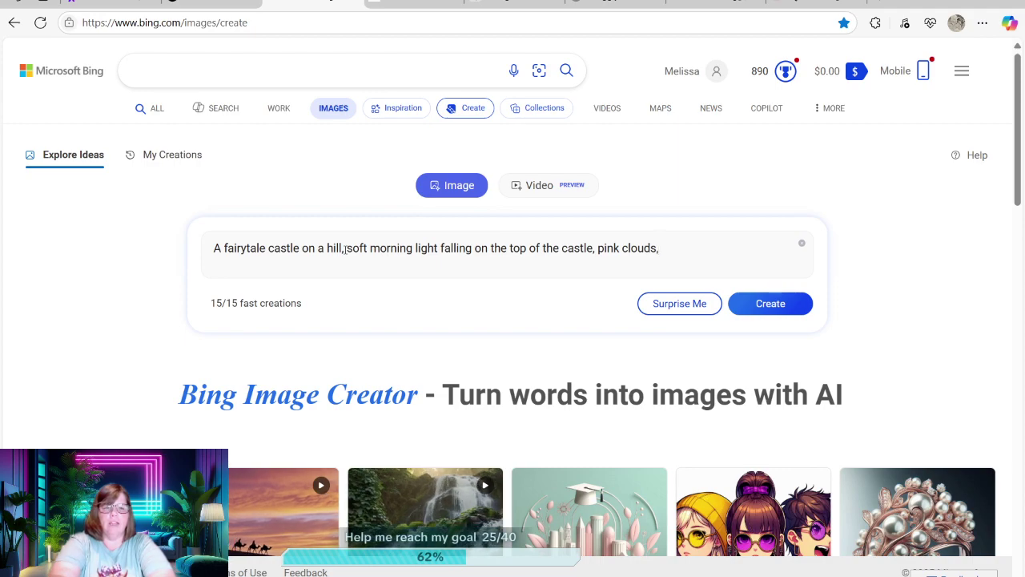
pyautogui.write('ben')
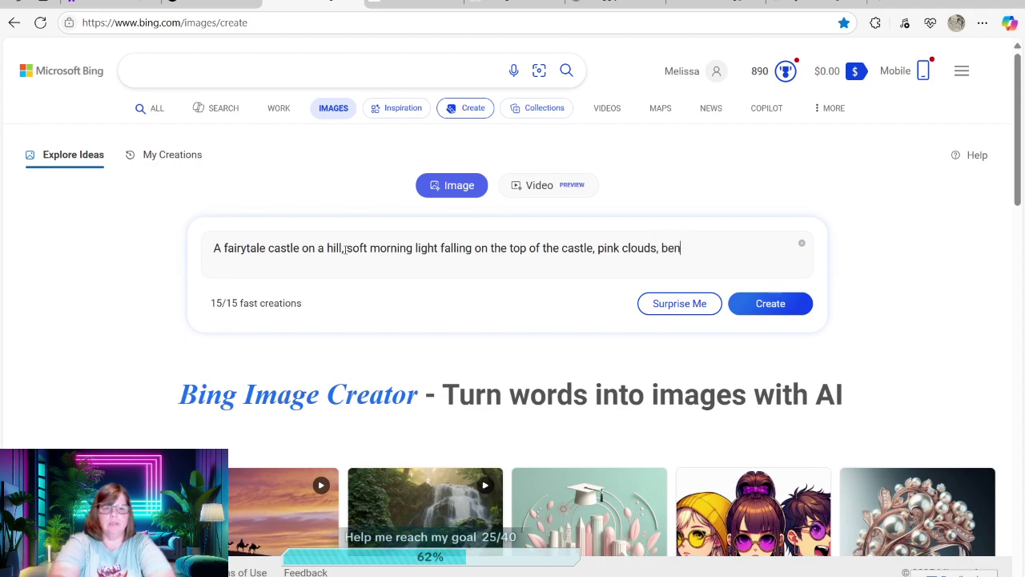
pyautogui.write('zati')
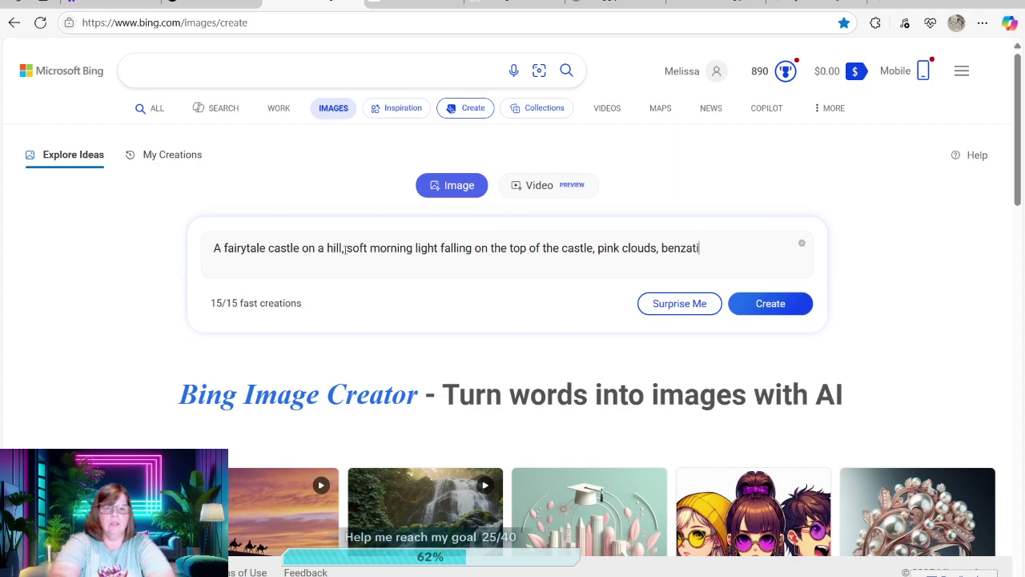
pyautogui.write('ne mosaic')
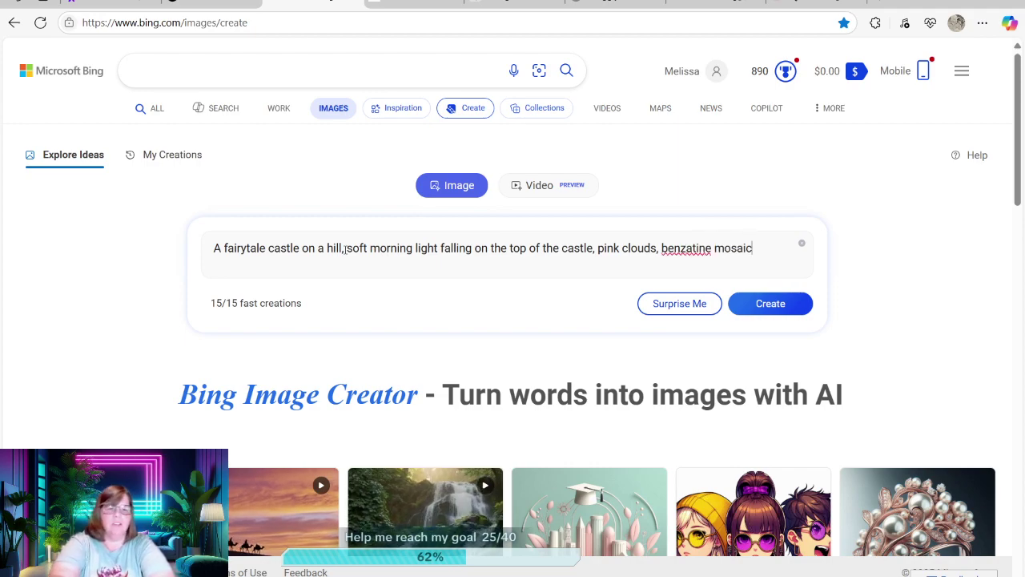
pyautogui.press('Return')
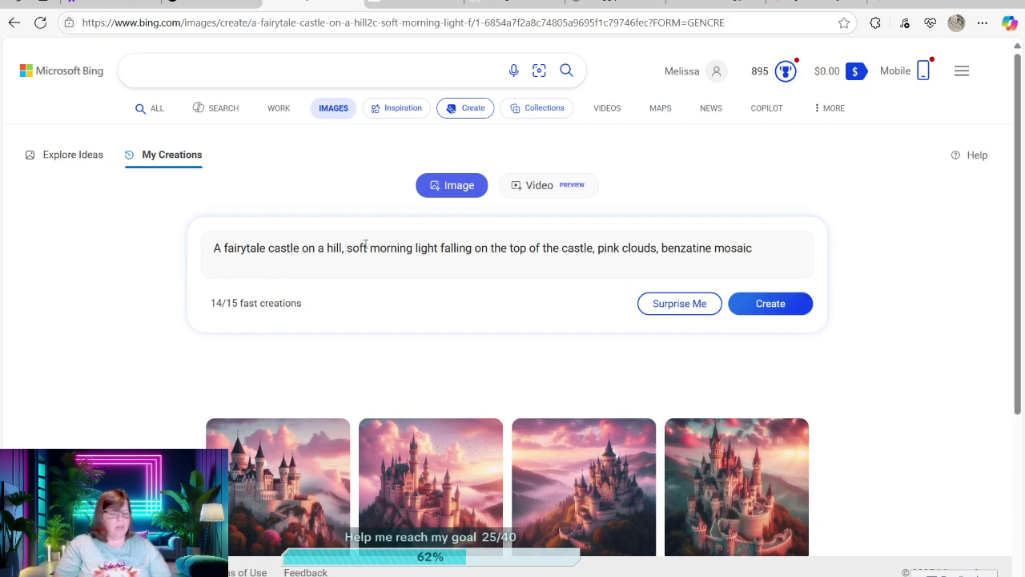
# Step: Examine each of the four generated castle images at full size, checking the mosaic style, then close the viewer
pyautogui.scroll(-2, 520, 294)
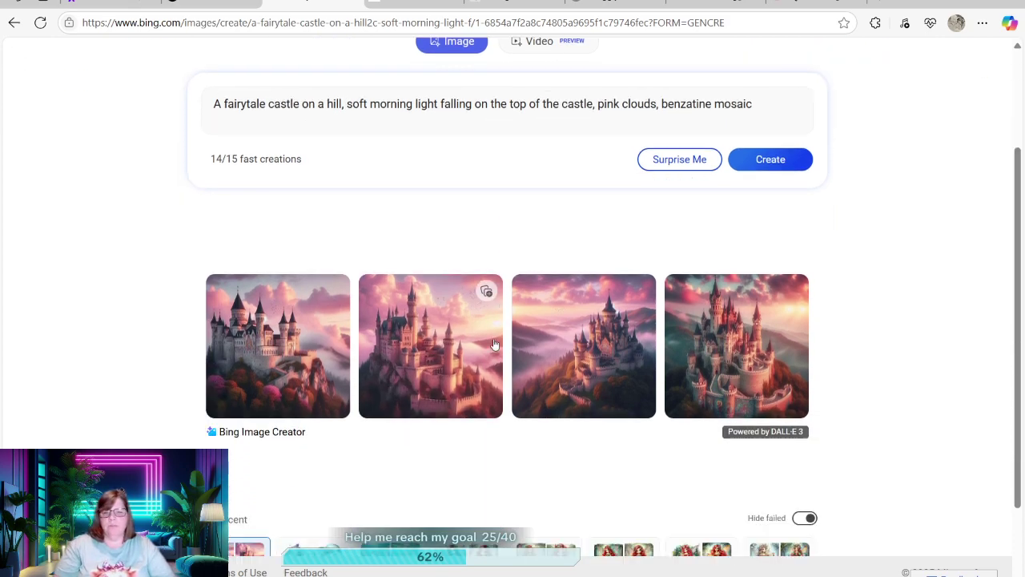
pyautogui.click(275, 346)
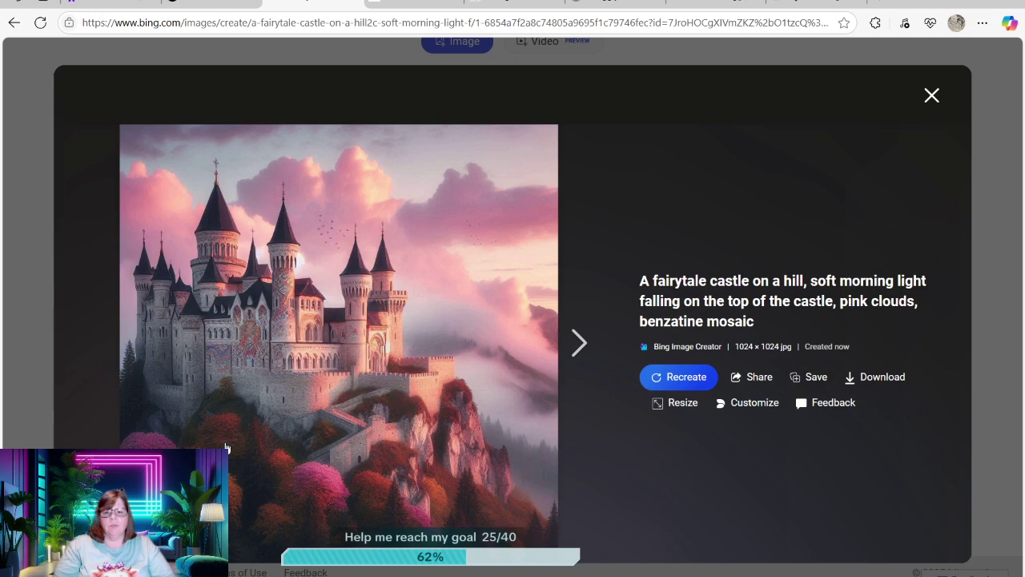
pyautogui.click(572, 344)
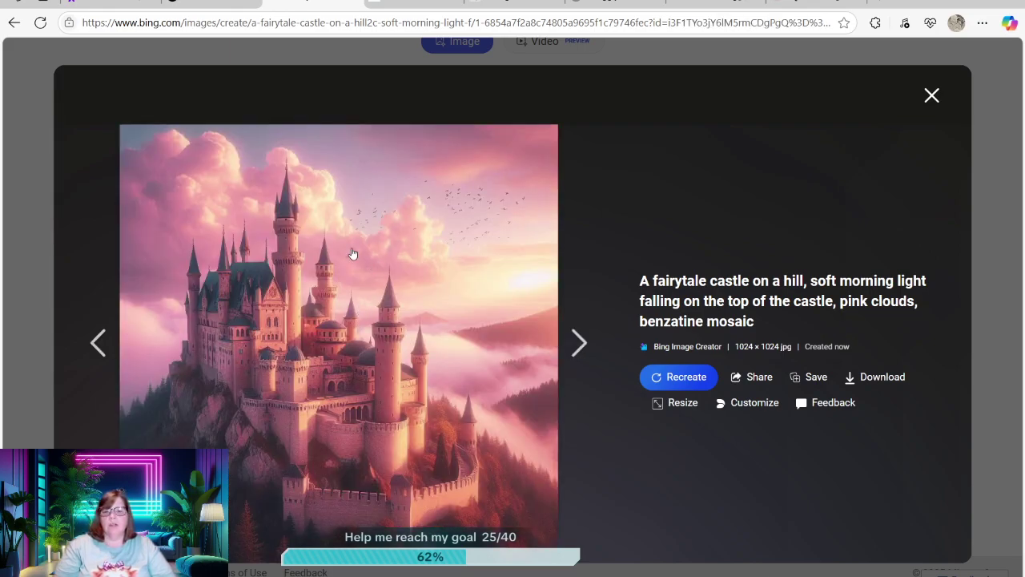
pyautogui.click(570, 344)
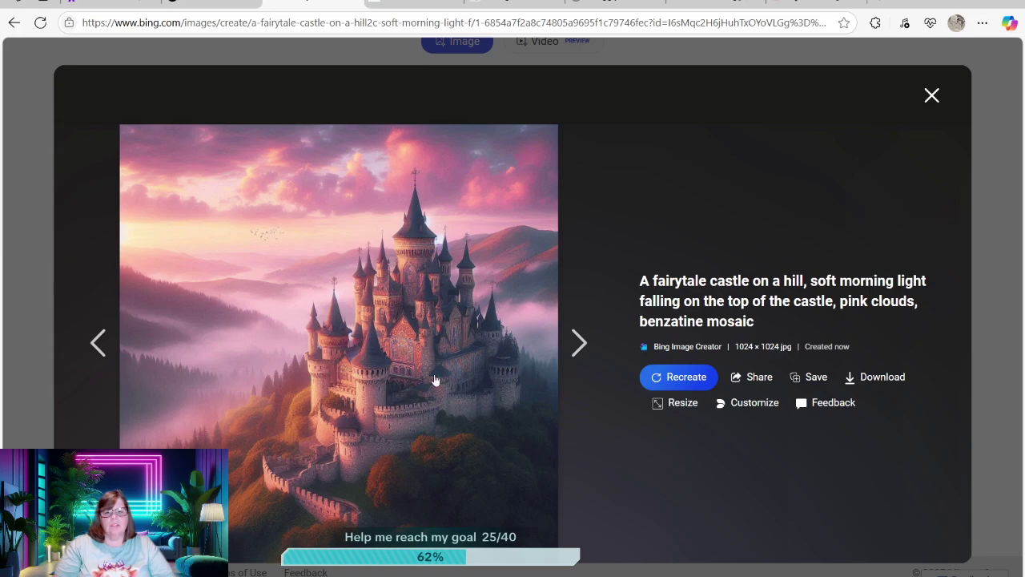
pyautogui.click(570, 344)
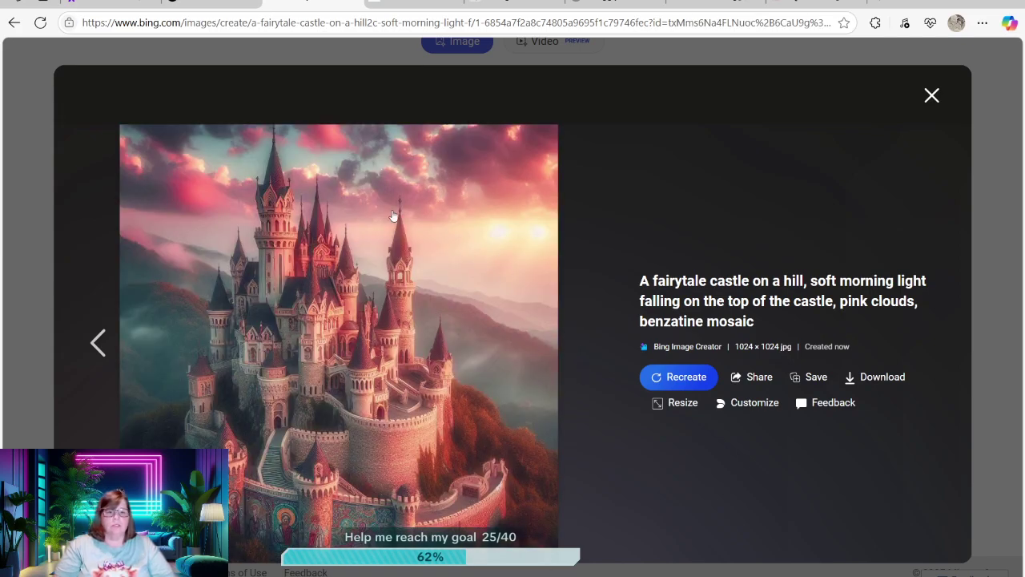
pyautogui.click(930, 96)
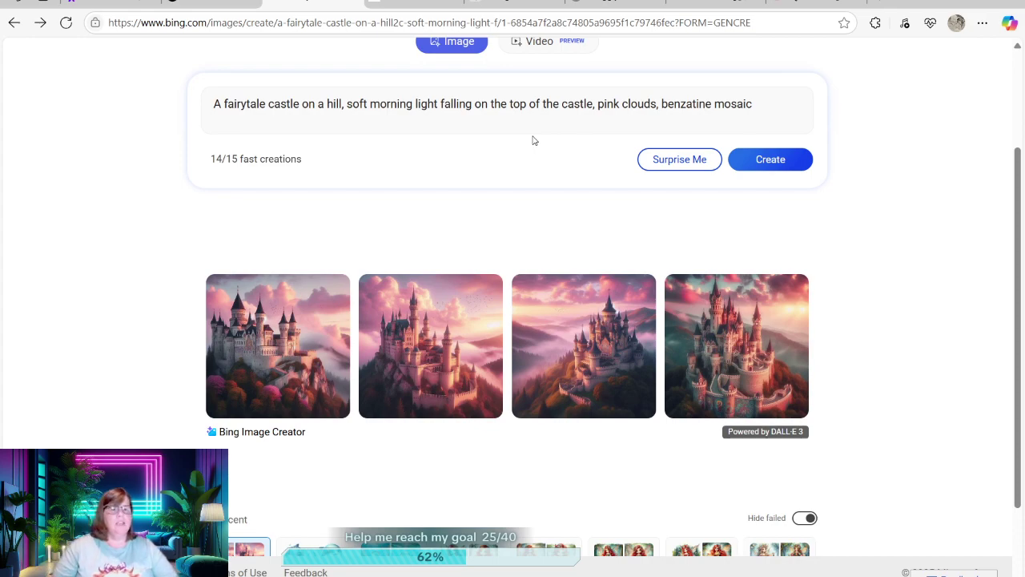
# Step: Append "with a banner Happily Ever After" to the end of the castle prompt and generate a new set of images
pyautogui.click(768, 106)
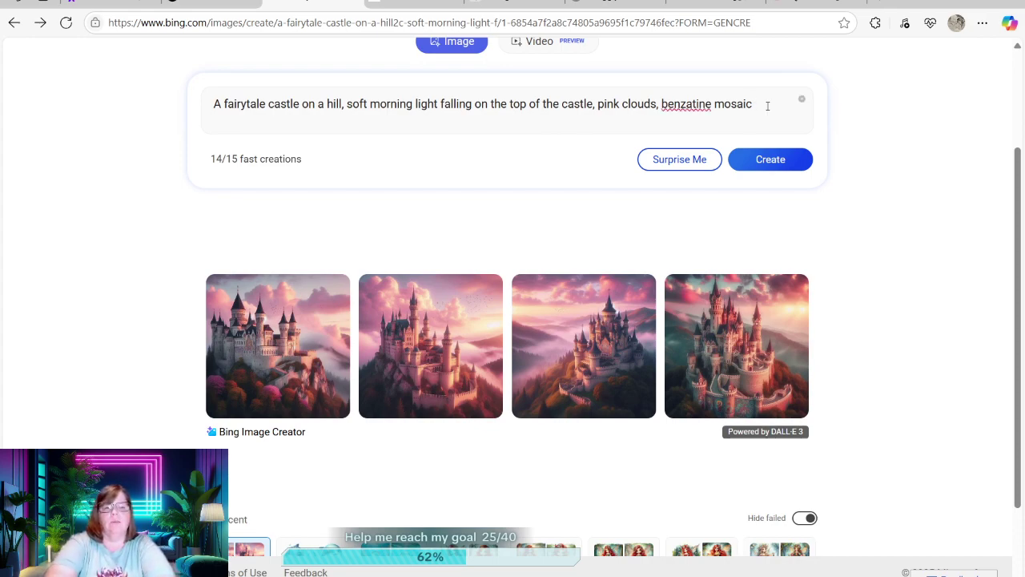
pyautogui.write('with text')
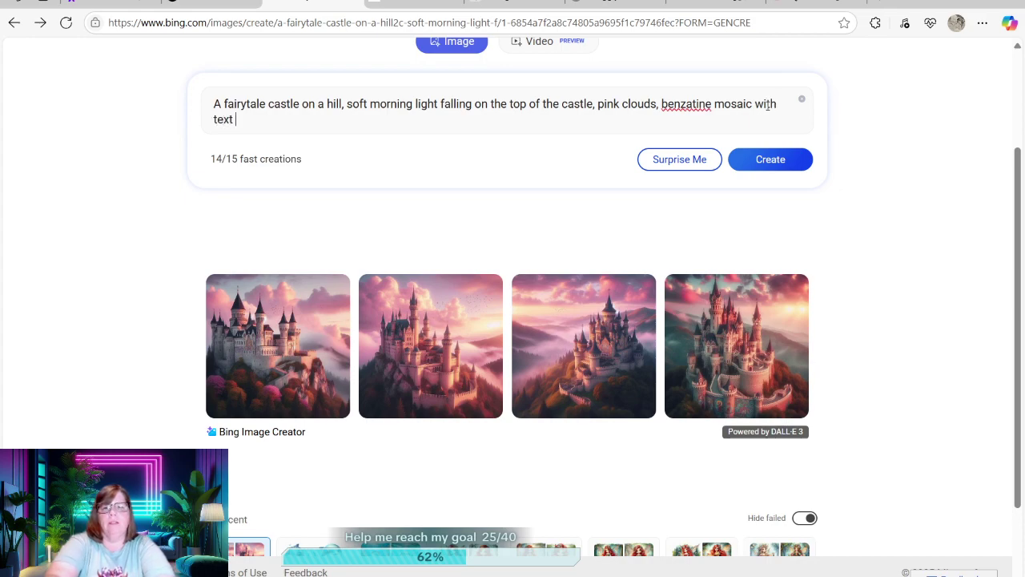
pyautogui.press('BackSpace')
pyautogui.press('BackSpace')
pyautogui.press('BackSpace')
pyautogui.write('a')
pyautogui.press('BackSpace')
pyautogui.press('BackSpace')
pyautogui.write('a banner ')
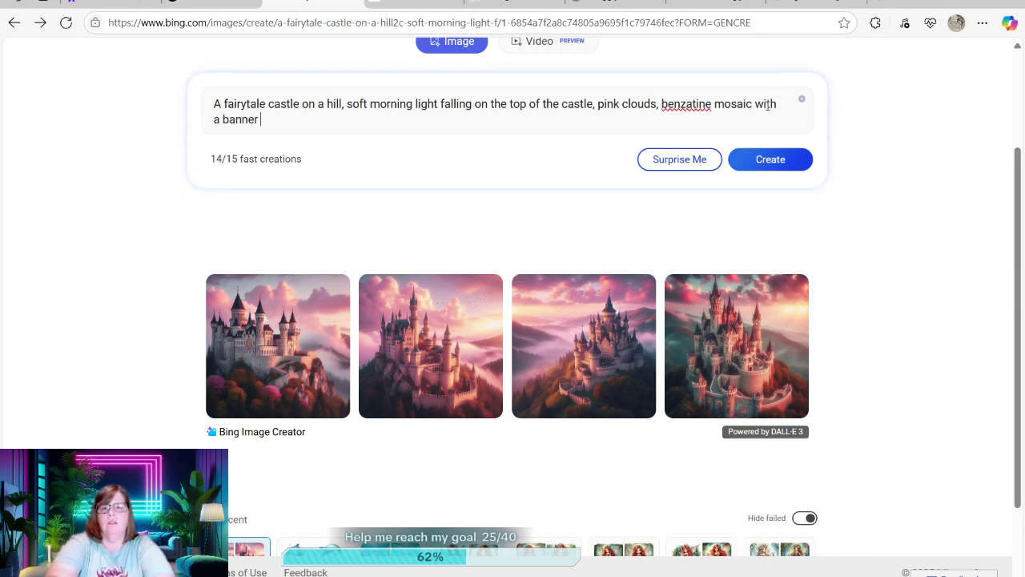
pyautogui.write('Happily Ever')
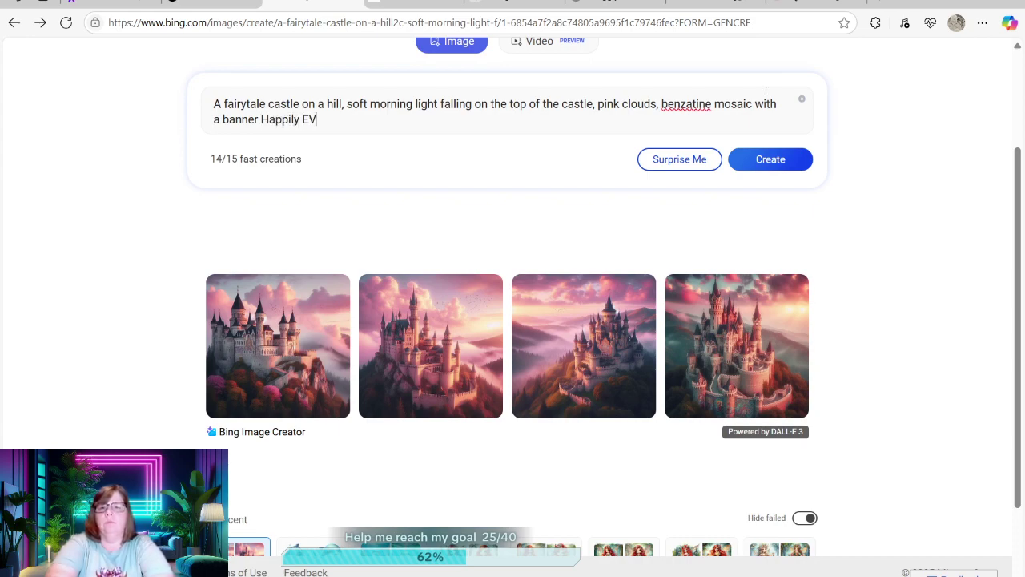
pyautogui.press('BackSpace')
pyautogui.press('BackSpace')
pyautogui.write('er After')
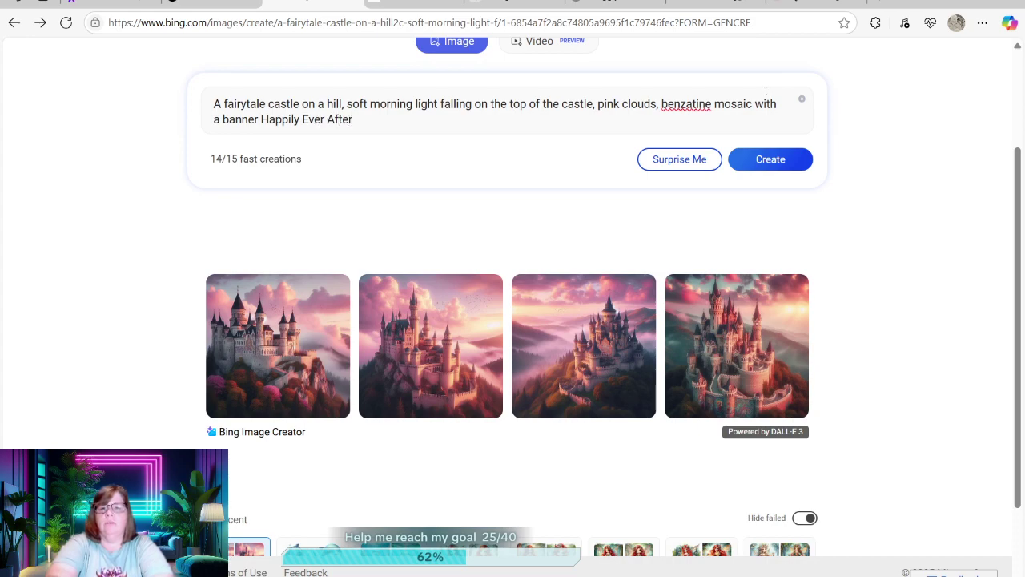
pyautogui.press('Return')
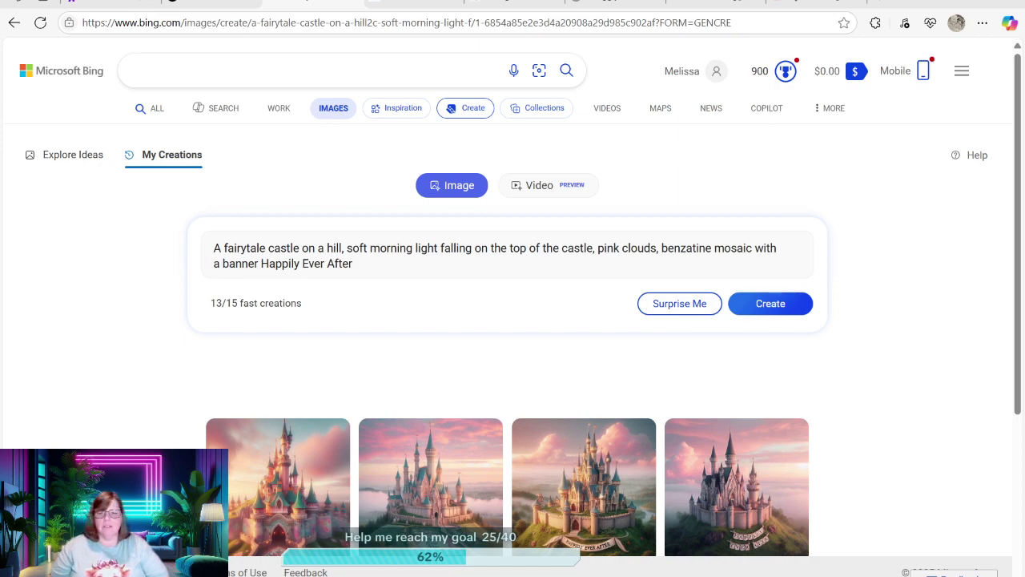
# Step: Examine the last two castle images at full size, checking the "Happily Ever After" banner lettering, and close the viewer
pyautogui.scroll(-2, 609, 240)
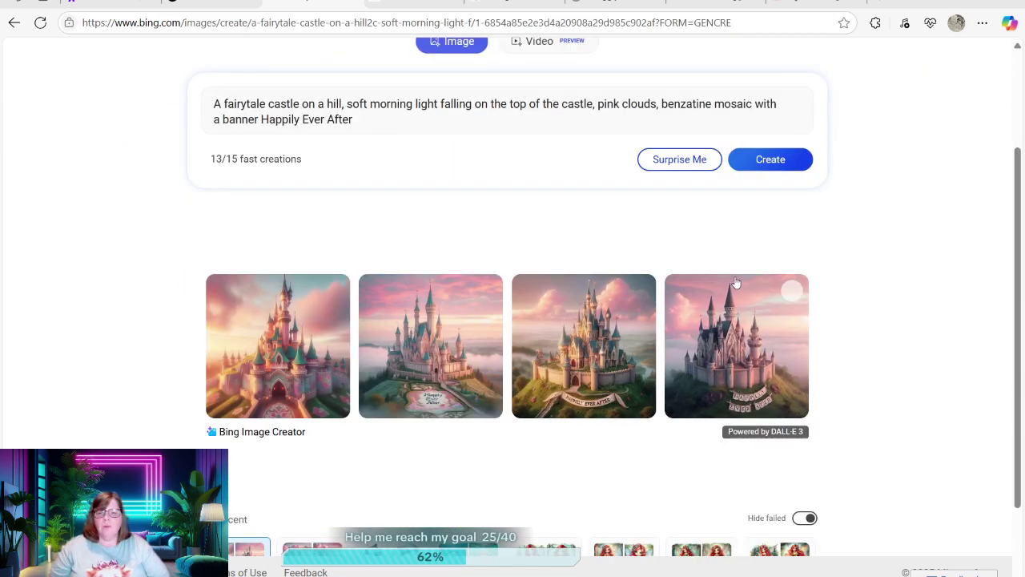
pyautogui.click(592, 362)
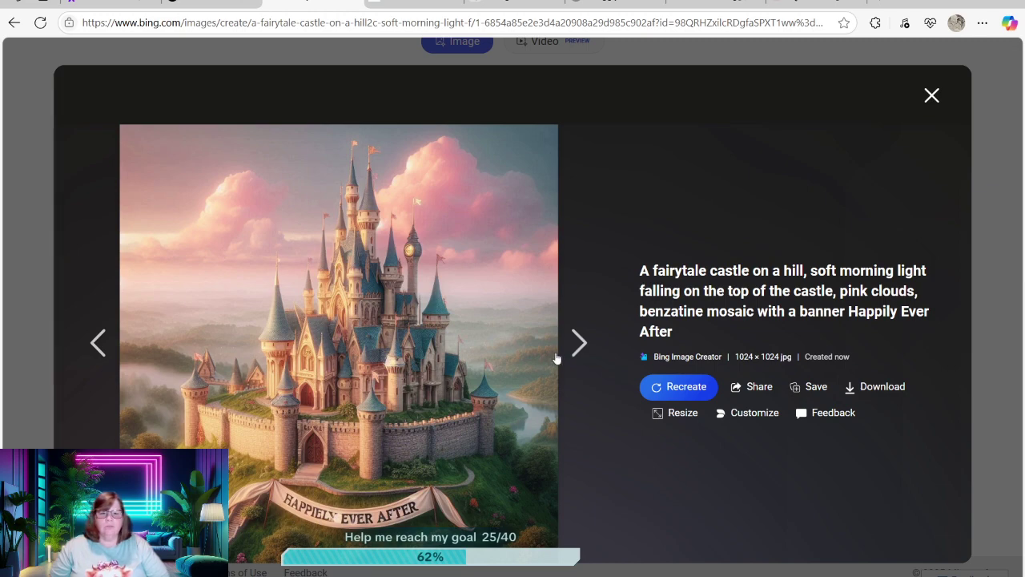
pyautogui.click(573, 345)
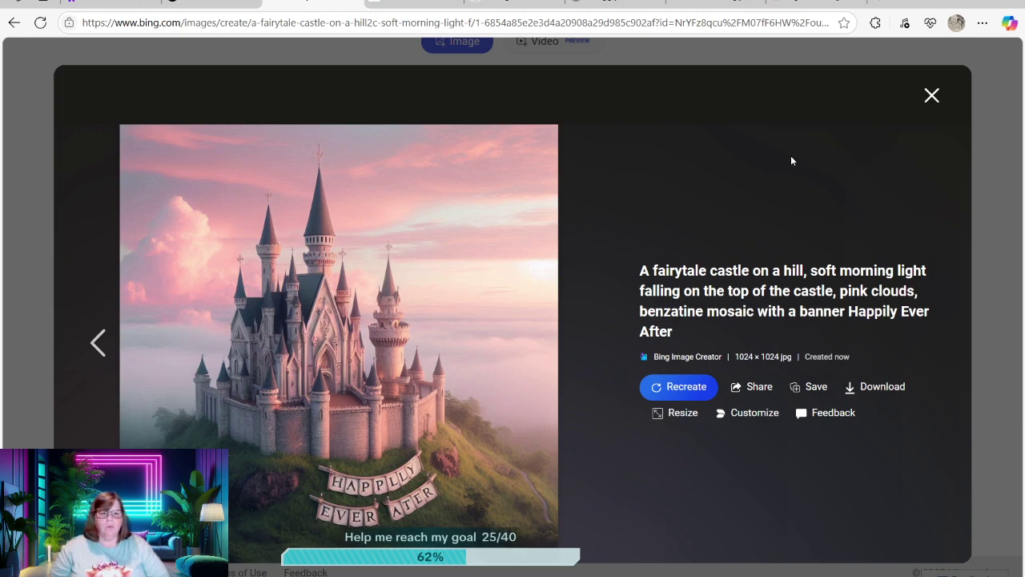
pyautogui.click(933, 96)
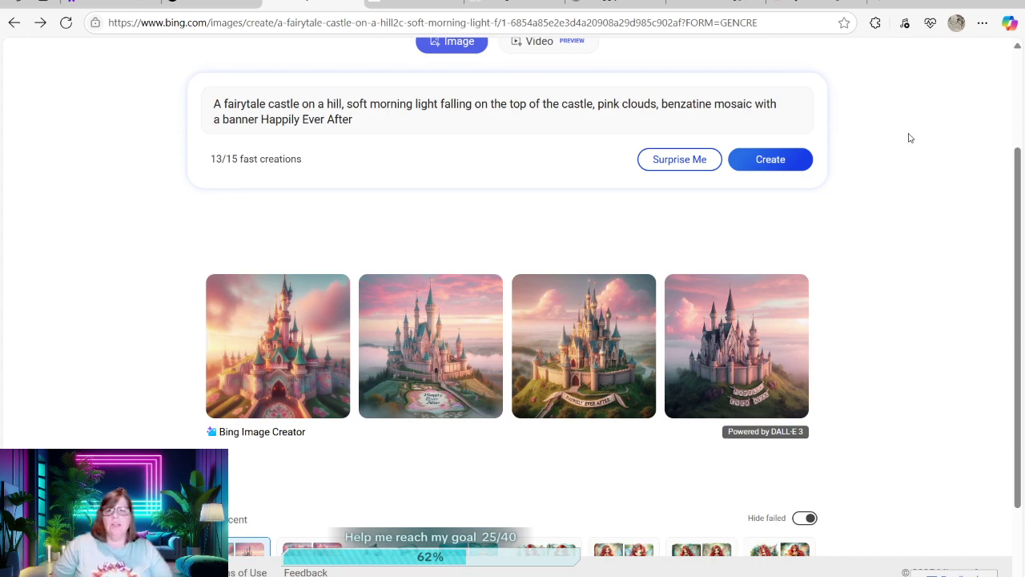
# Step: Switch to the Canva presentation to show the contact slide on page 3, and bring up the Gmail inbox
pyautogui.click(126, 5)
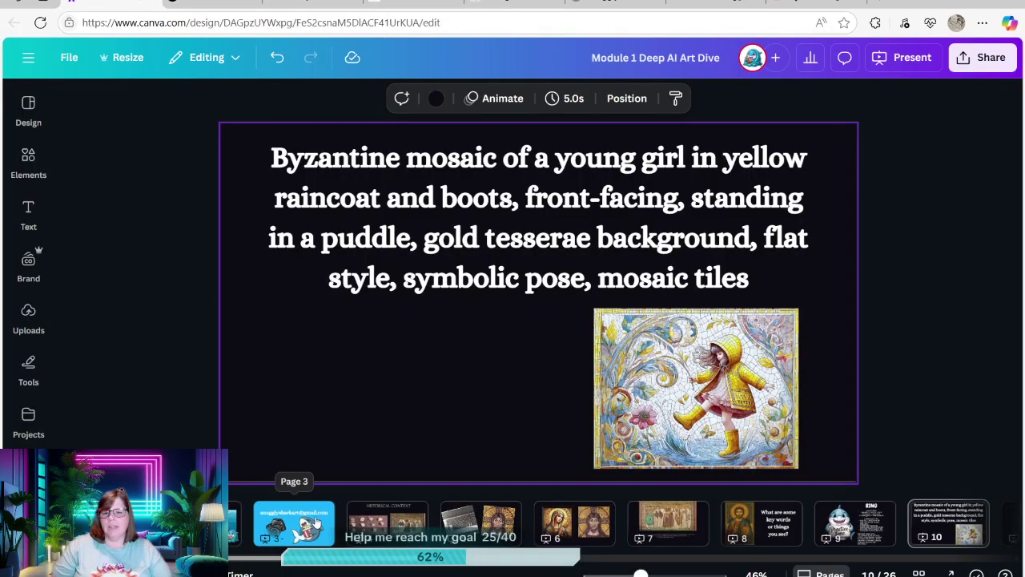
pyautogui.click(293, 522)
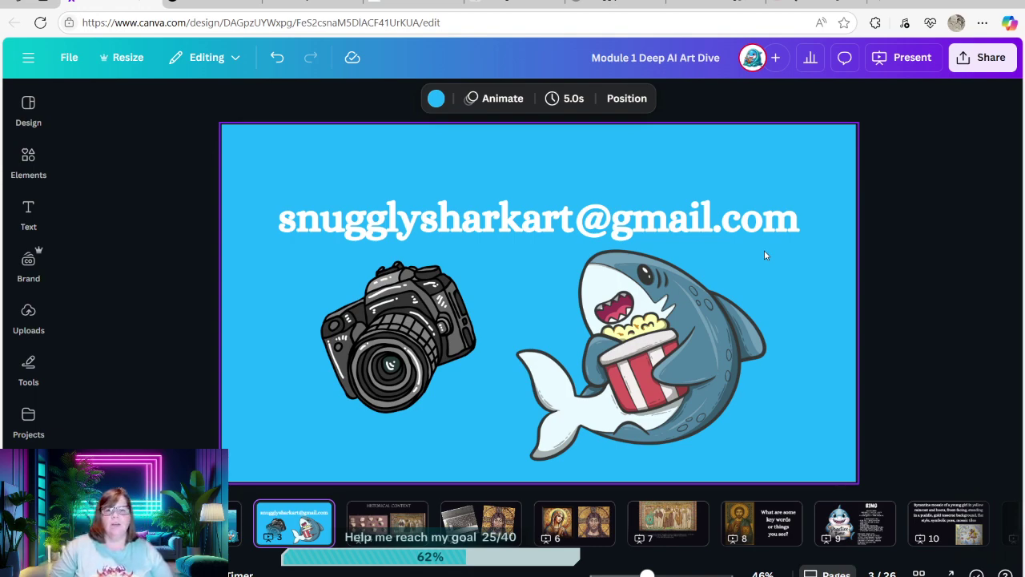
pyautogui.click(707, 3)
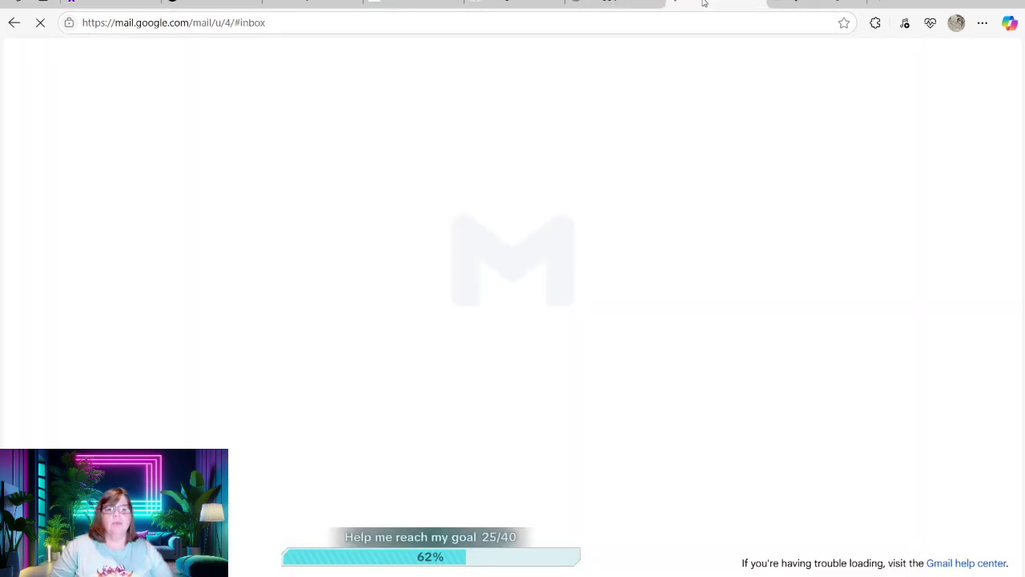
# Step: Return to Bing Image Creator and replace the whole castle prompt with "A sleepy fox in a tea cup"
pyautogui.click(314, 4)
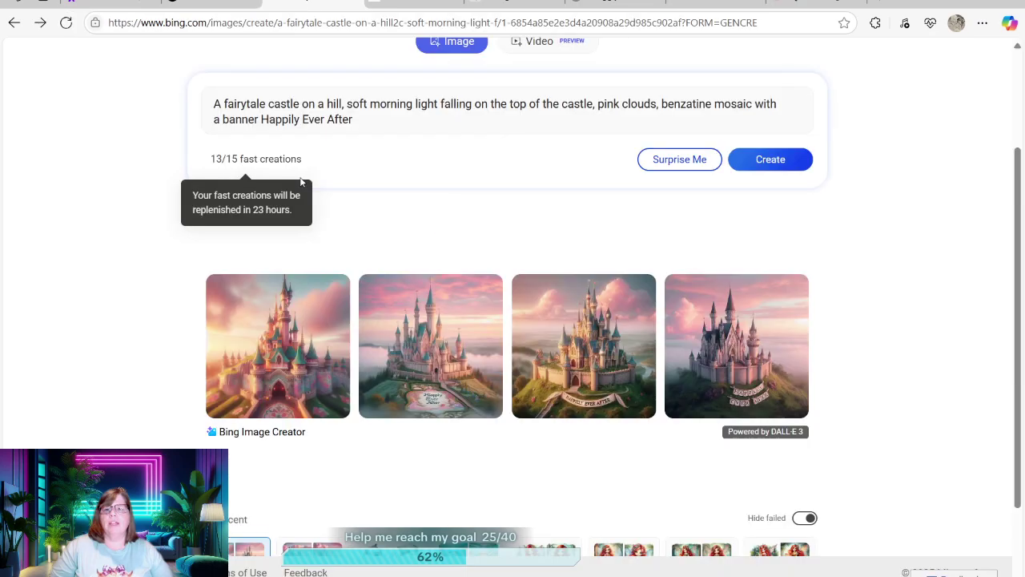
pyautogui.moveTo(354, 119); pyautogui.dragTo(210, 103)
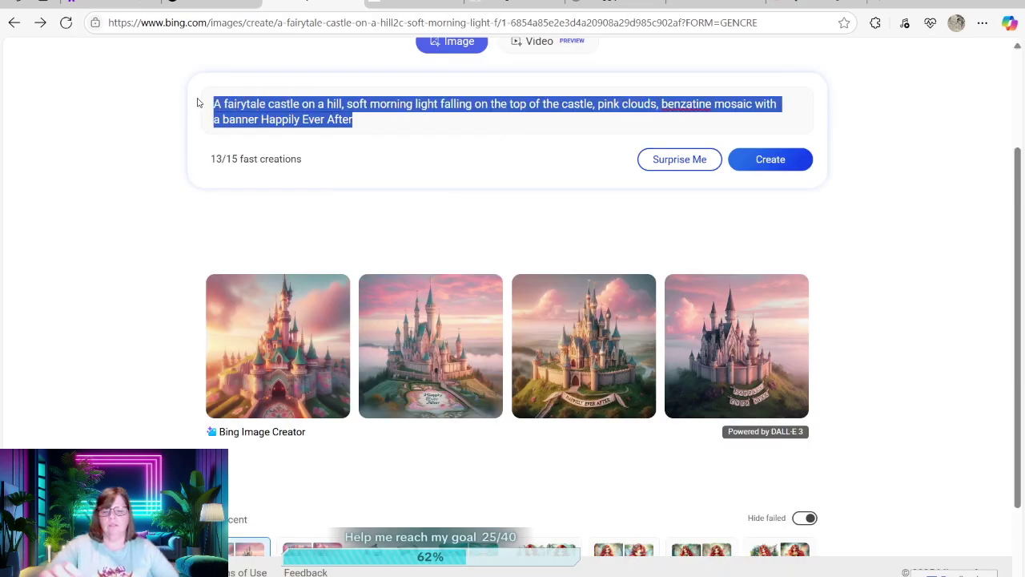
pyautogui.write('A sleepy fox in a tea cup')
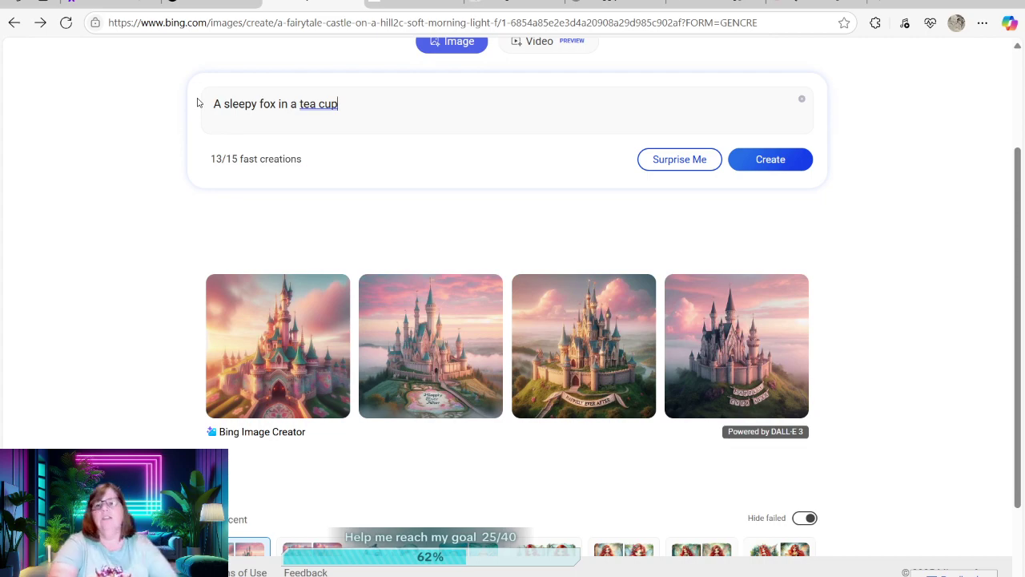
# Step: Expand the prompt to "A sleepy fox in enchanted forest sitting in a tea cup at an elaborate table" and generate the images
pyautogui.click(278, 104)
pyautogui.write('in enchante')
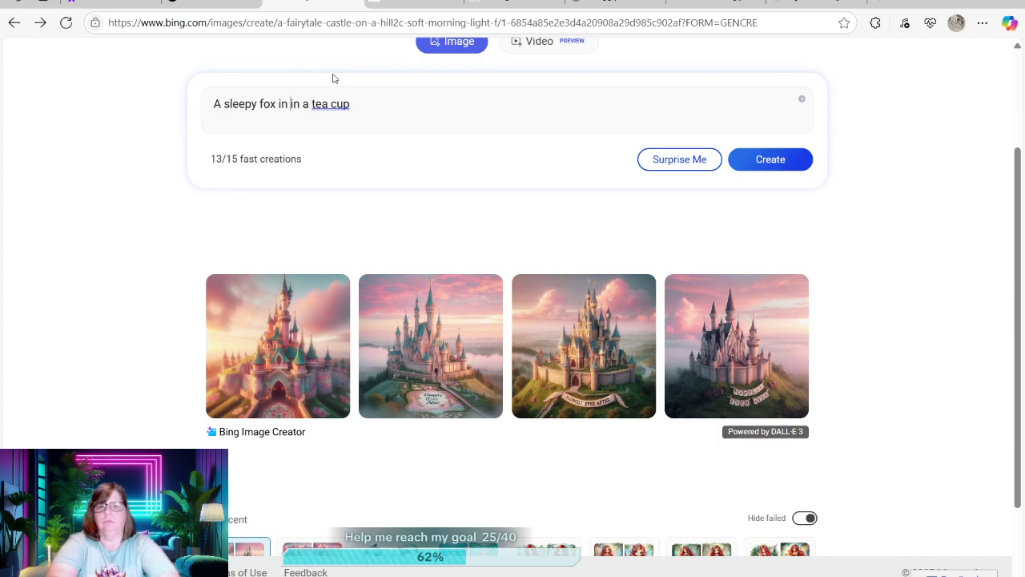
pyautogui.write('d forest')
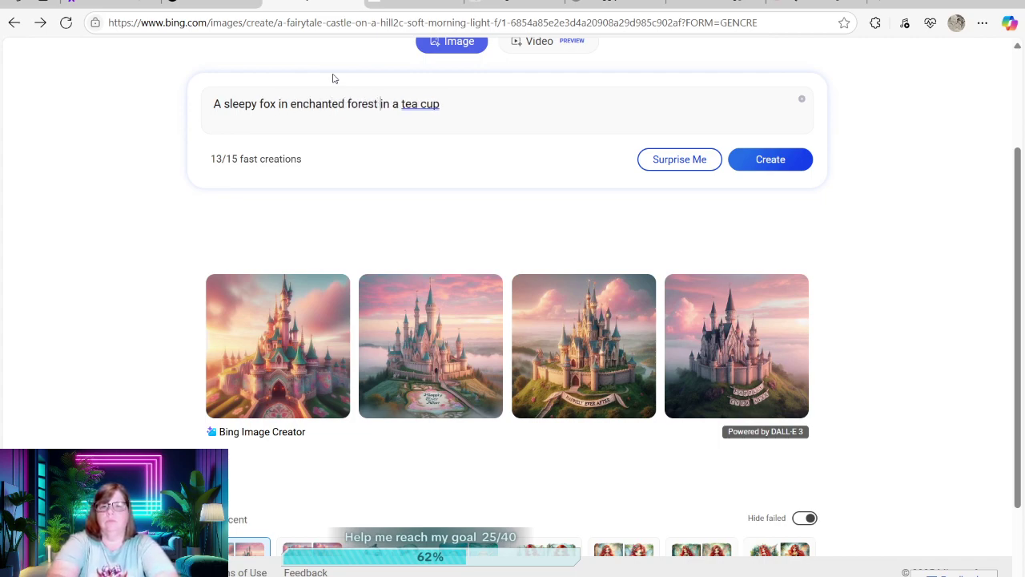
pyautogui.write(' sitting in')
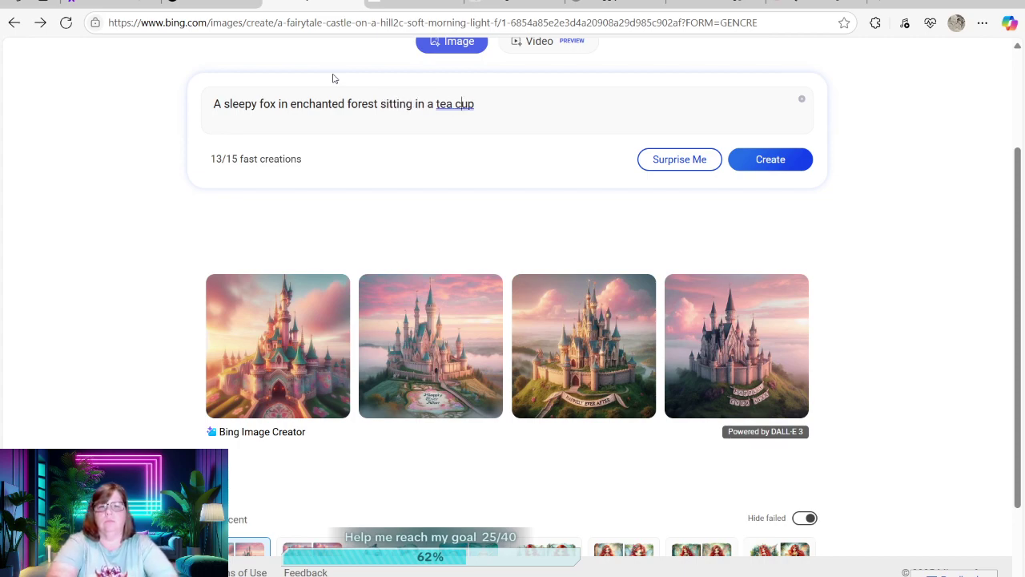
pyautogui.write(' a tea cup at an e')
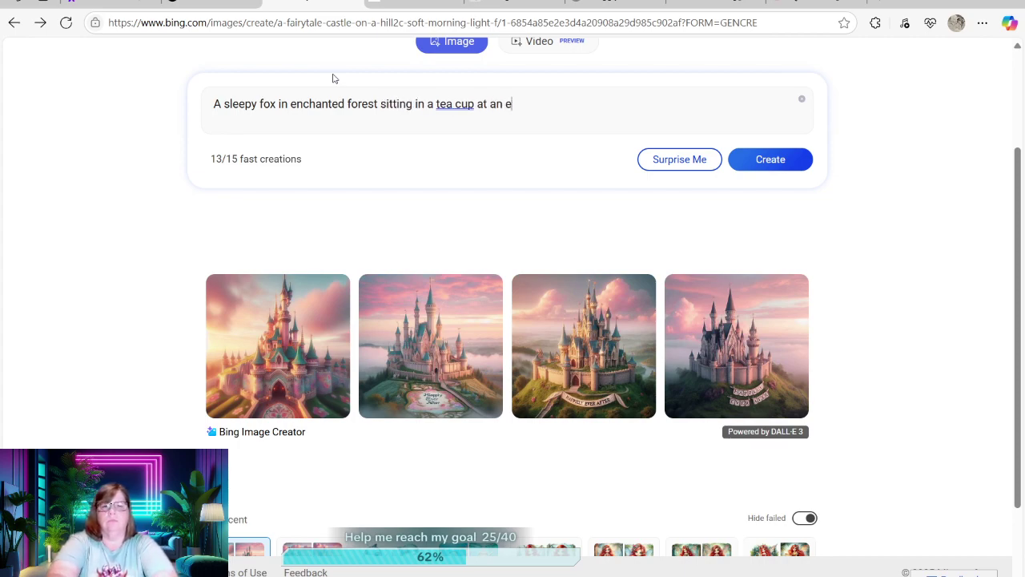
pyautogui.write('laborate table')
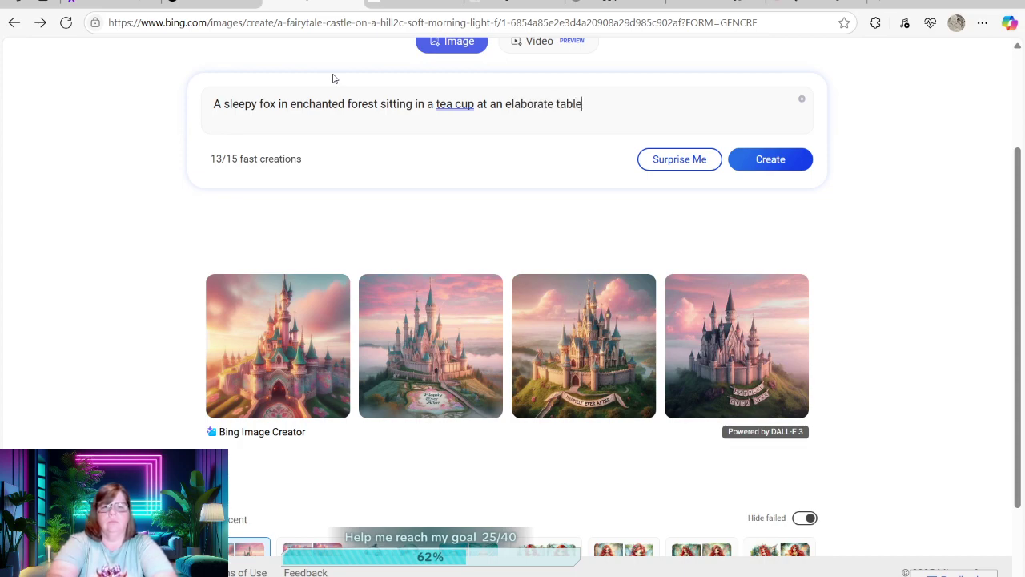
pyautogui.press('Return')
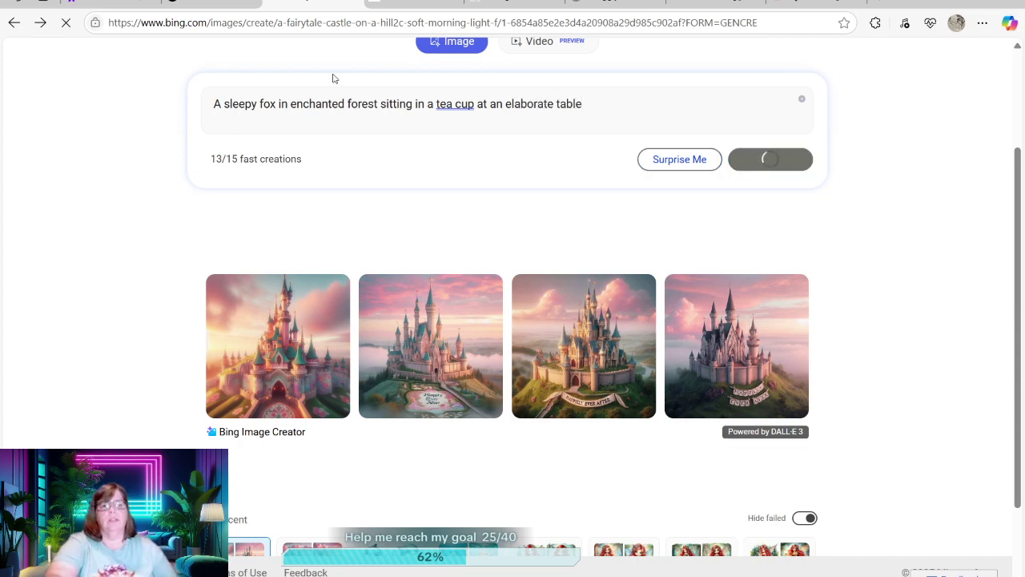
# Step: Look at the guitar mosaic in Midjourney and show the "Midjourney Current Items" slide in the Canva presentation
pyautogui.click(427, 3)
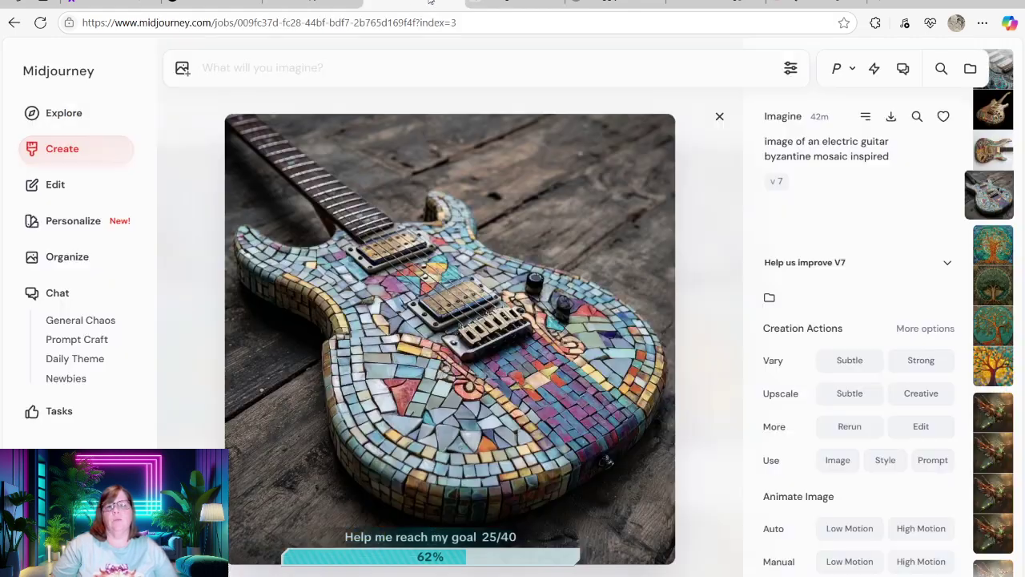
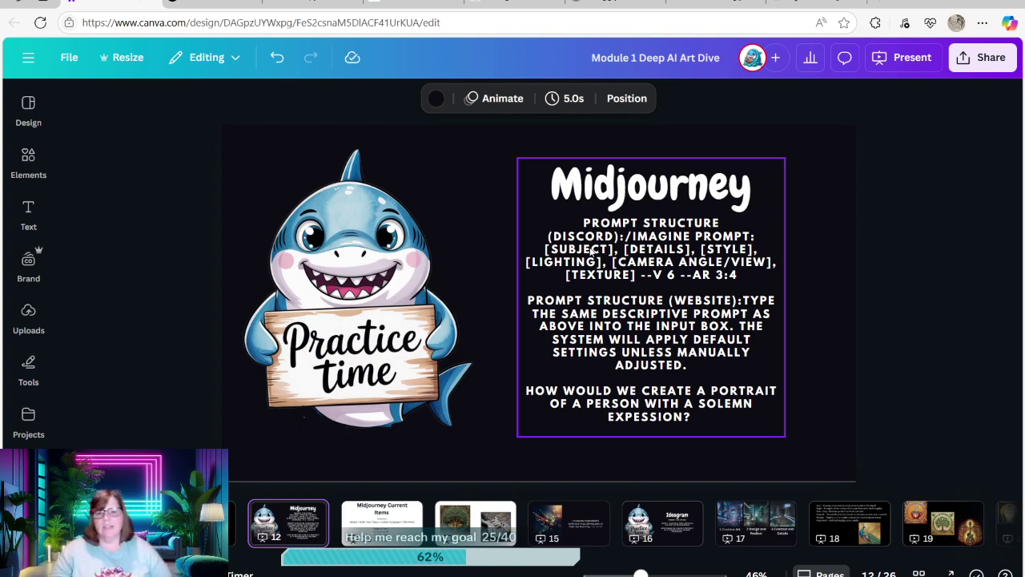
pyautogui.click(383, 524)
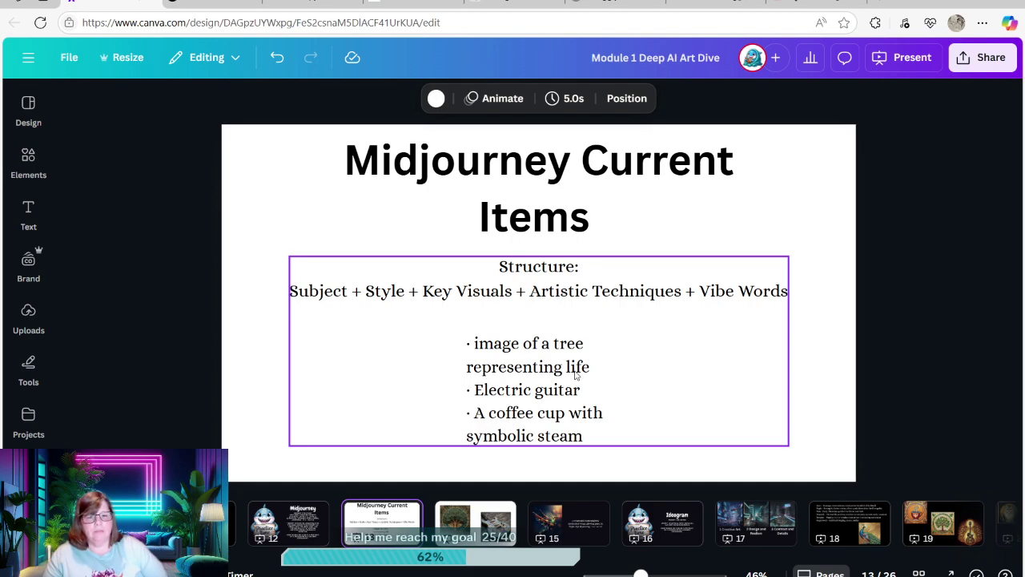
# Step: Switch to Midjourney, open the second tree-of-life mosaic and add its v 7 parameter to the prompt
pyautogui.click(417, 7)
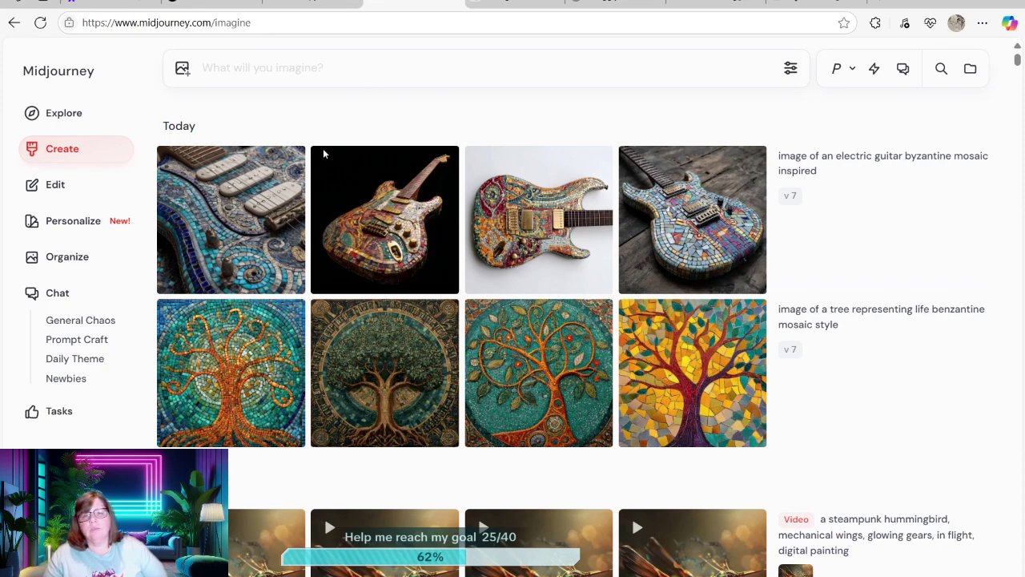
pyautogui.click(370, 361)
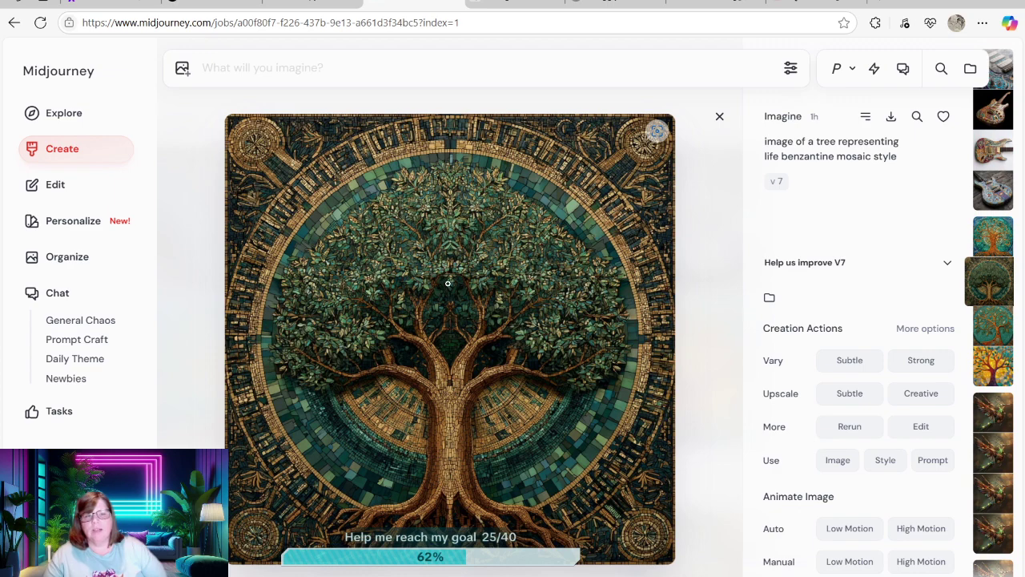
pyautogui.click(775, 186)
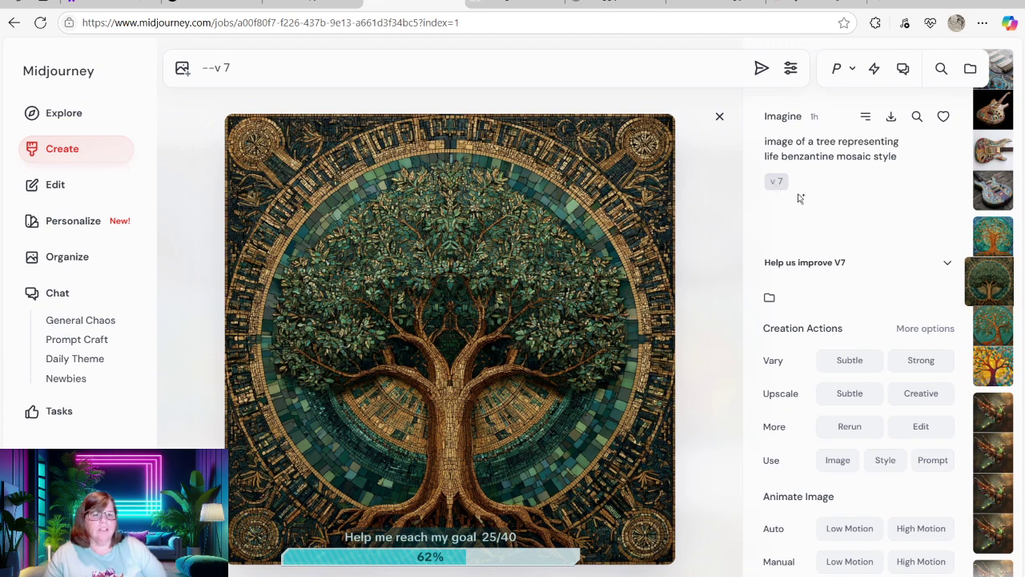
# Step: Review the V7 feedback options and neighbouring tree image, inspect the green tree mosaic enlarged up to its border, and check its creation actions
pyautogui.click(939, 264)
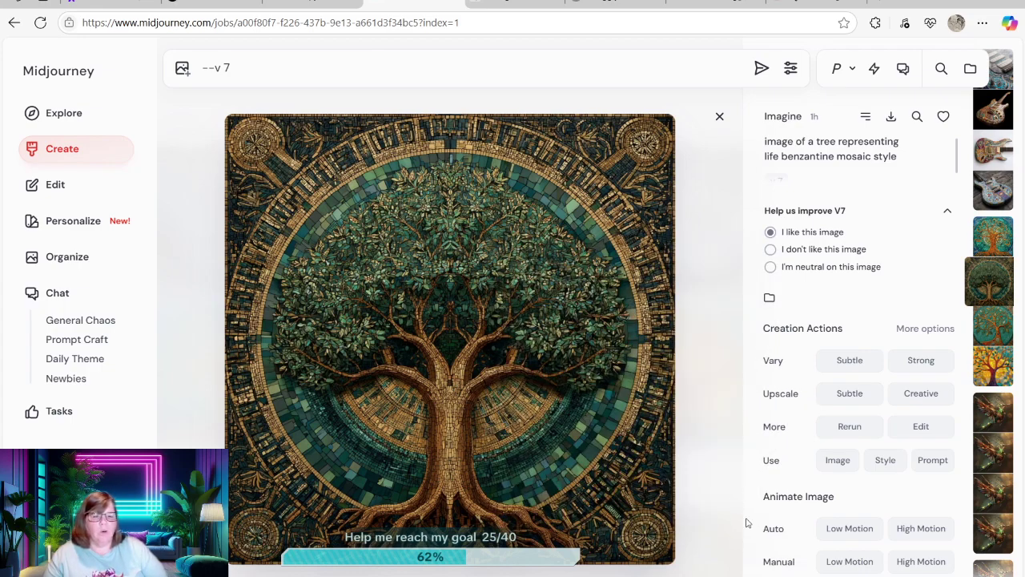
pyautogui.scroll(-2, 735, 459)
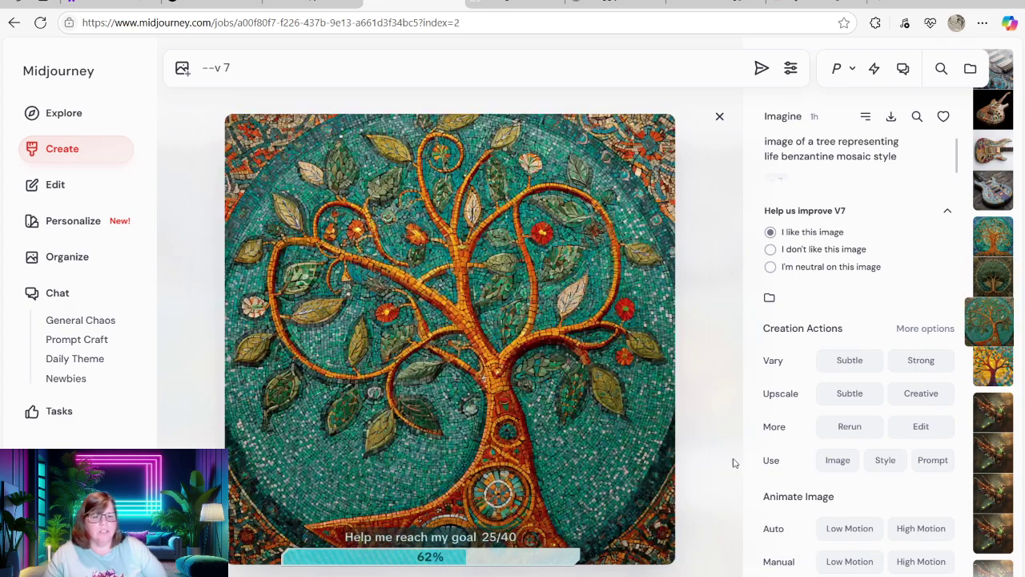
pyautogui.scroll(2, 737, 366)
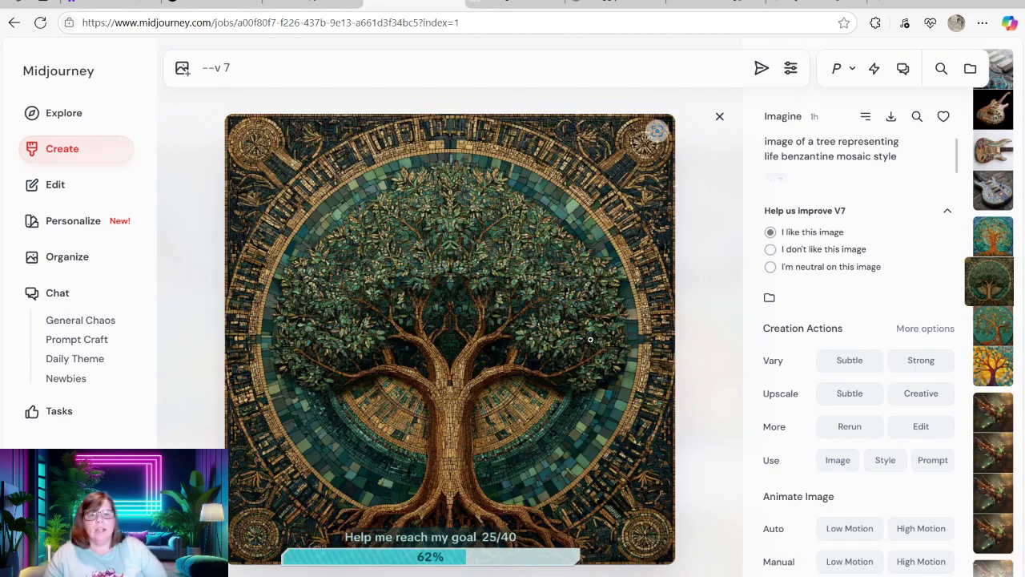
pyautogui.click(583, 340)
pyautogui.click(563, 330)
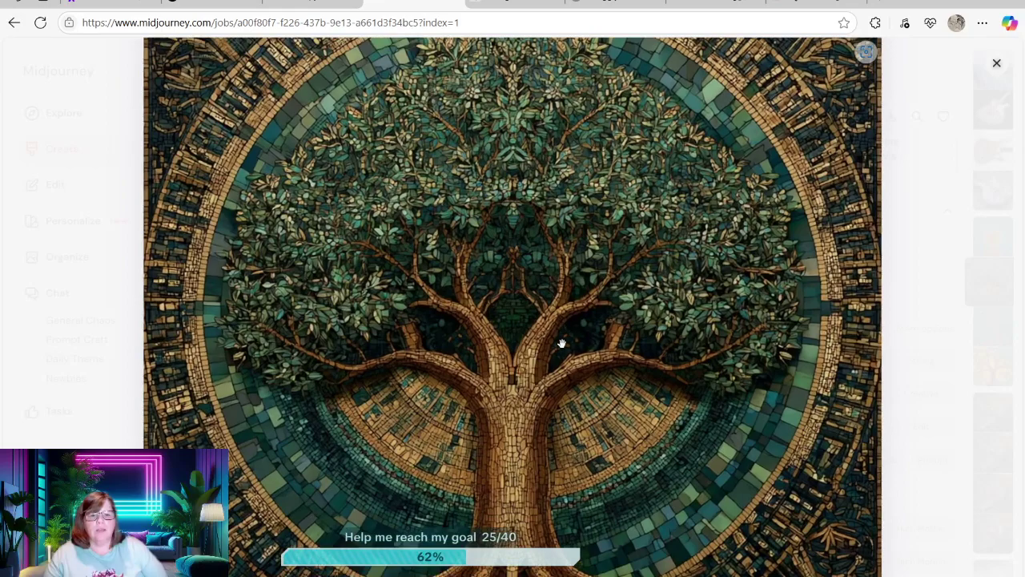
pyautogui.moveTo(423, 466); pyautogui.dragTo(408, 565)
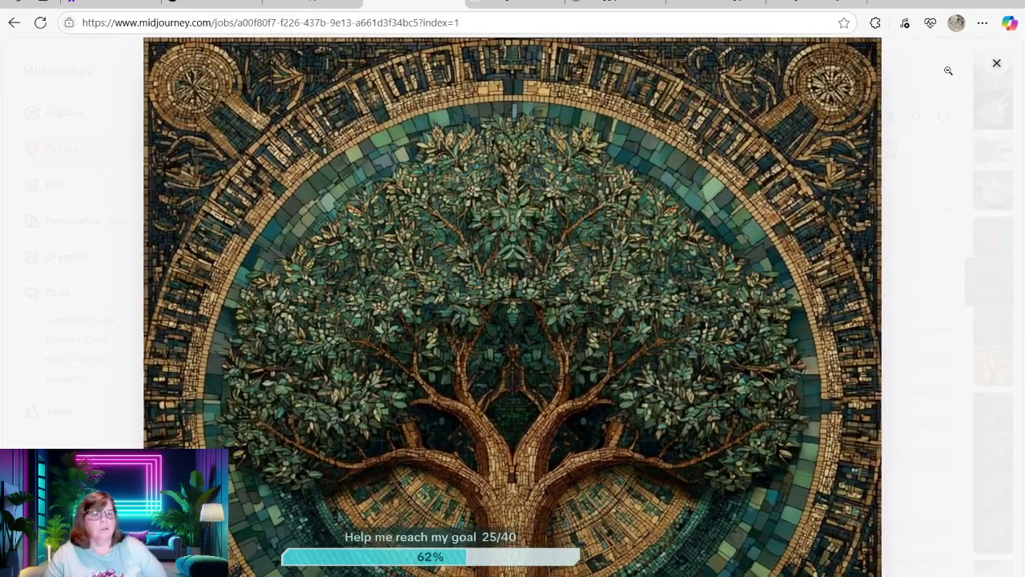
pyautogui.click(996, 64)
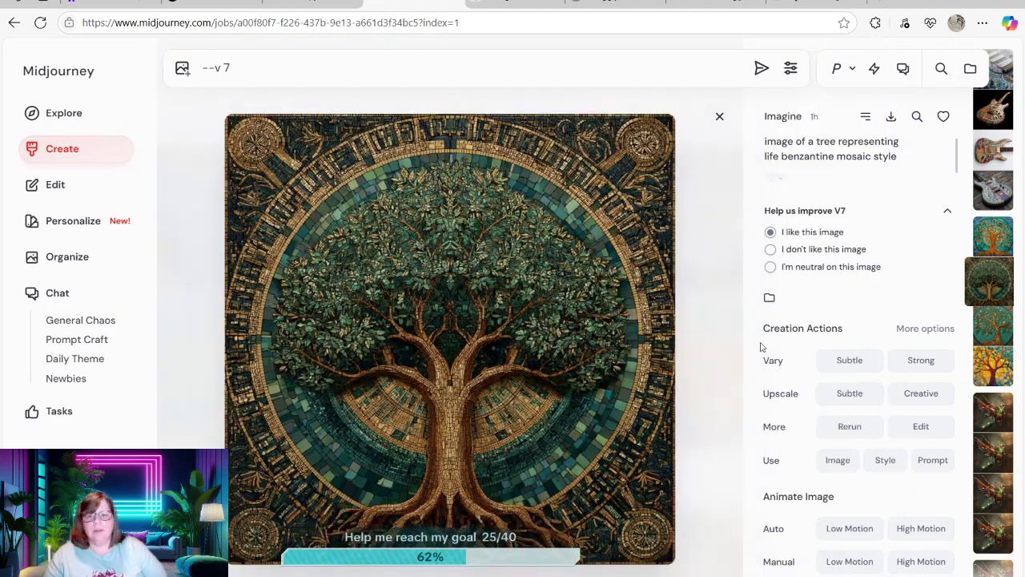
pyautogui.scroll(-2, 799, 438)
pyautogui.scroll(2, 771, 431)
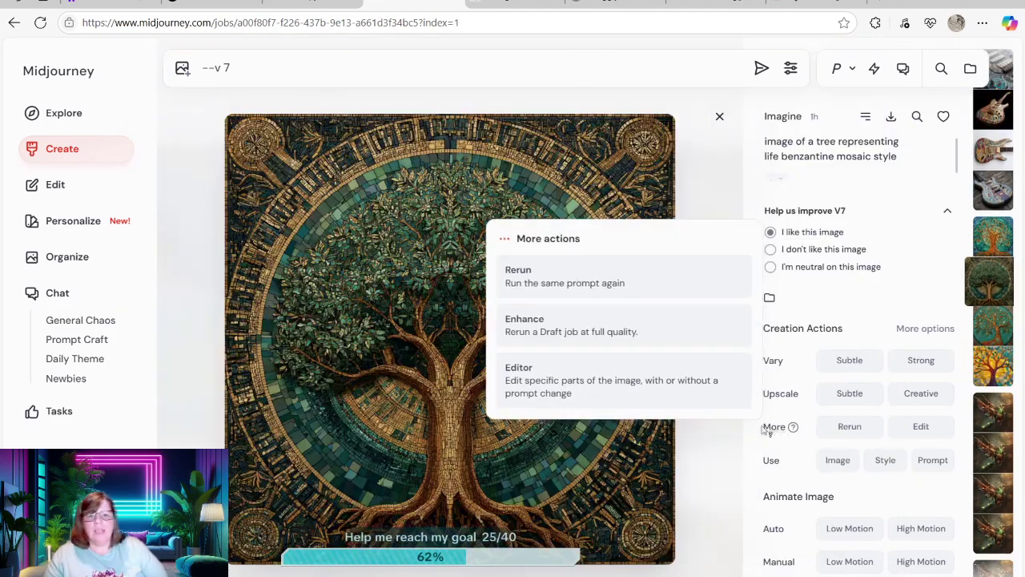
# Step: Return to the creations gallery and reuse the text "image of a tree representing life benzantine mosaic style" in the prompt
pyautogui.click(61, 154)
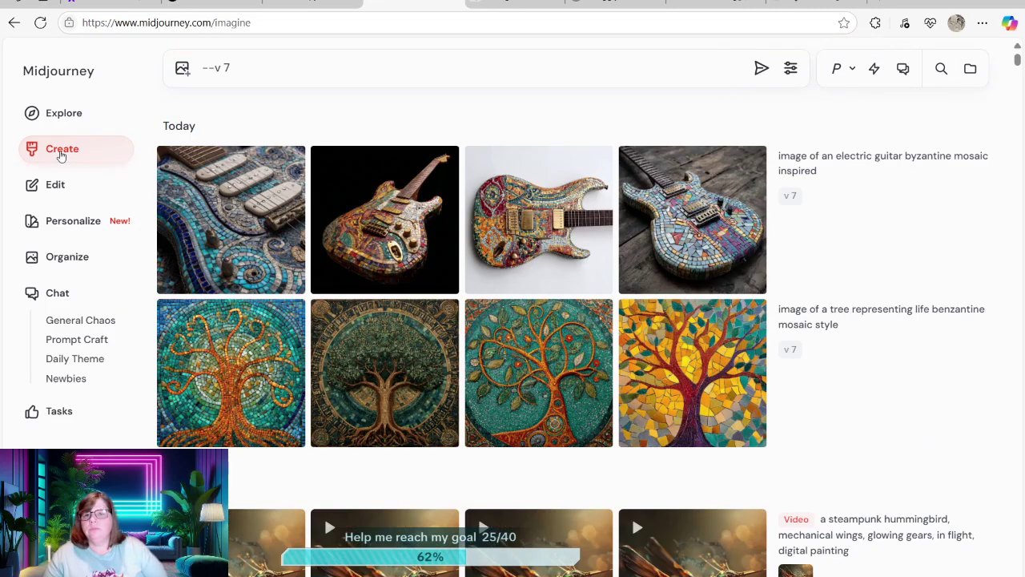
pyautogui.moveTo(383, 377)
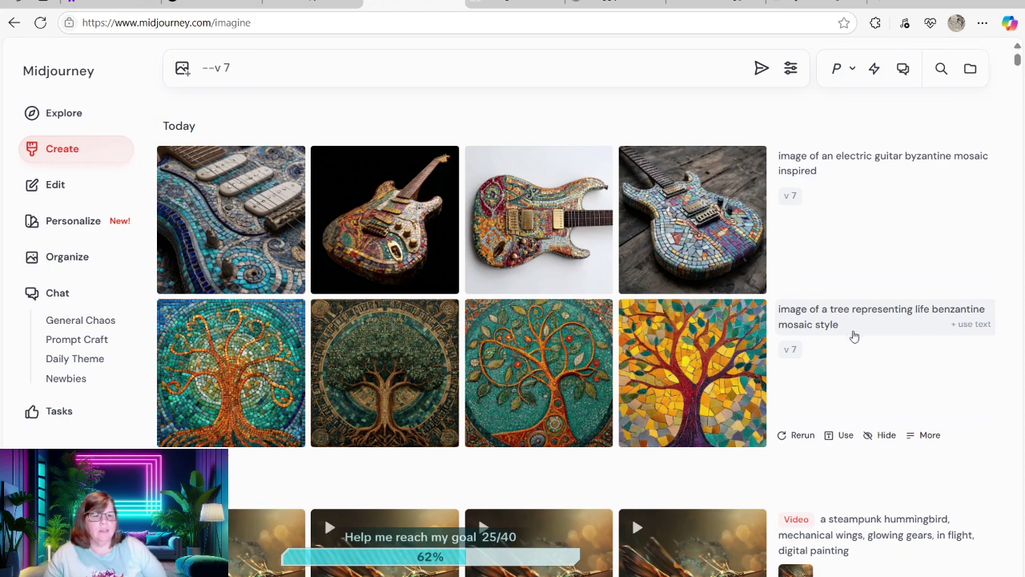
pyautogui.click(853, 333)
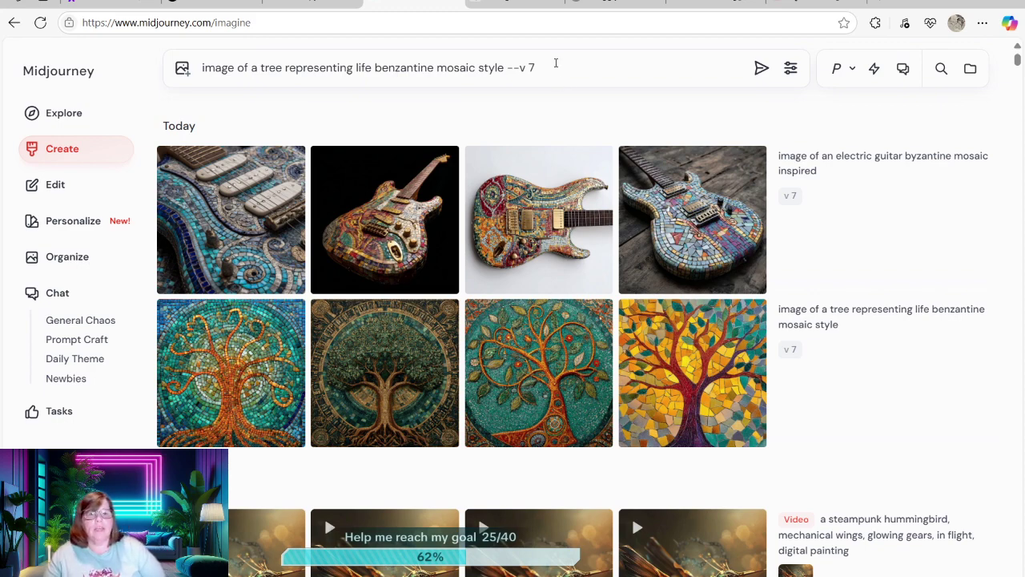
pyautogui.click(207, 77)
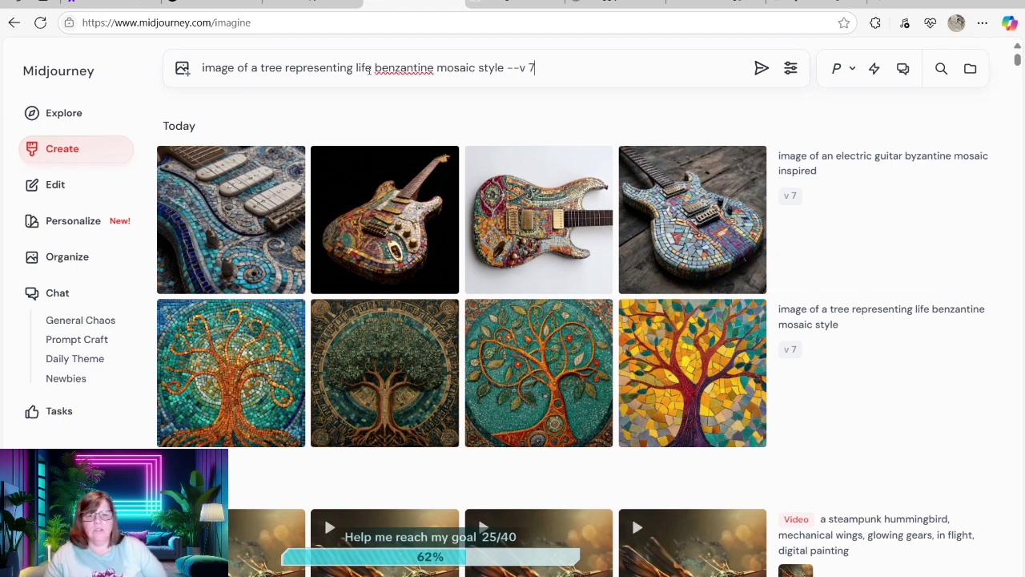
# Step: Open the first tree-of-life mosaic enlarged and browse through its sibling variations to the green tree with the gold border
pyautogui.click(235, 342)
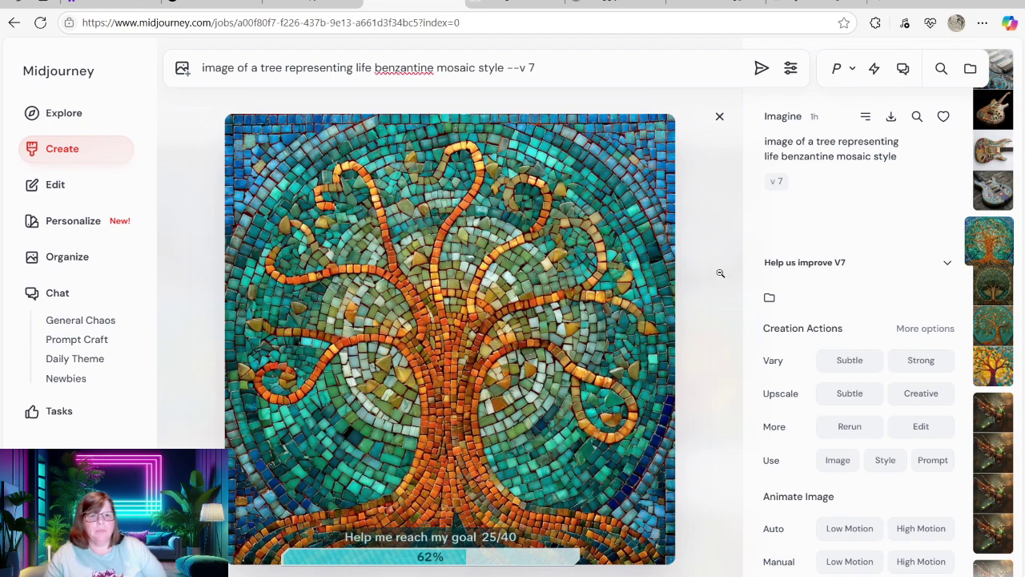
pyautogui.scroll(-2, 625, 263)
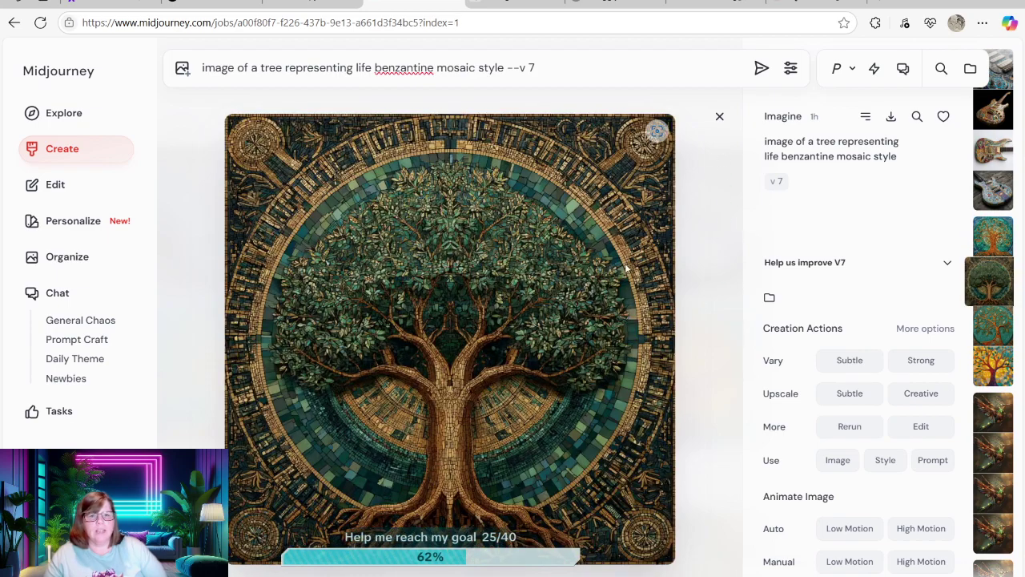
pyautogui.scroll(1, 625, 264)
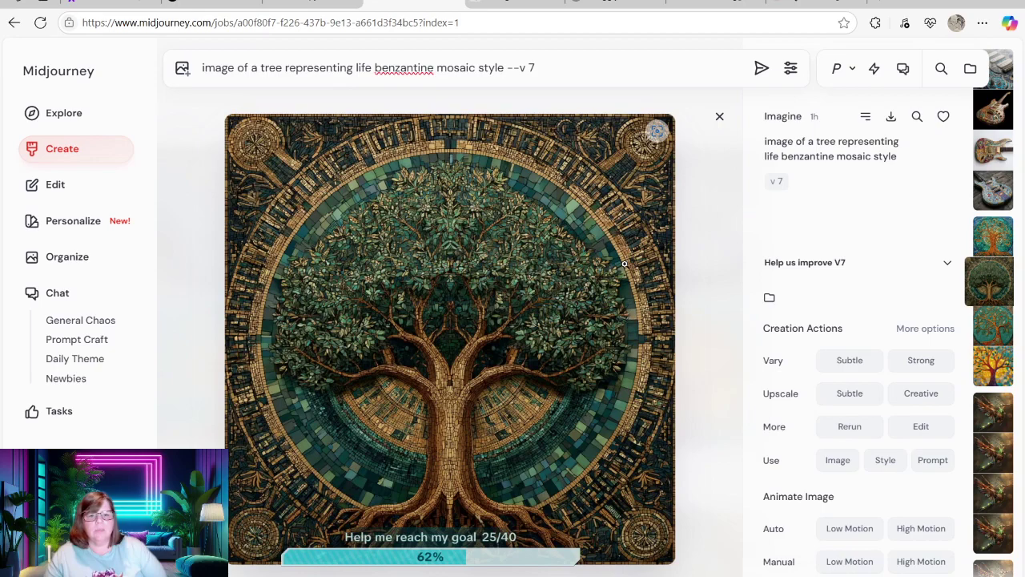
pyautogui.scroll(-1, 570, 307)
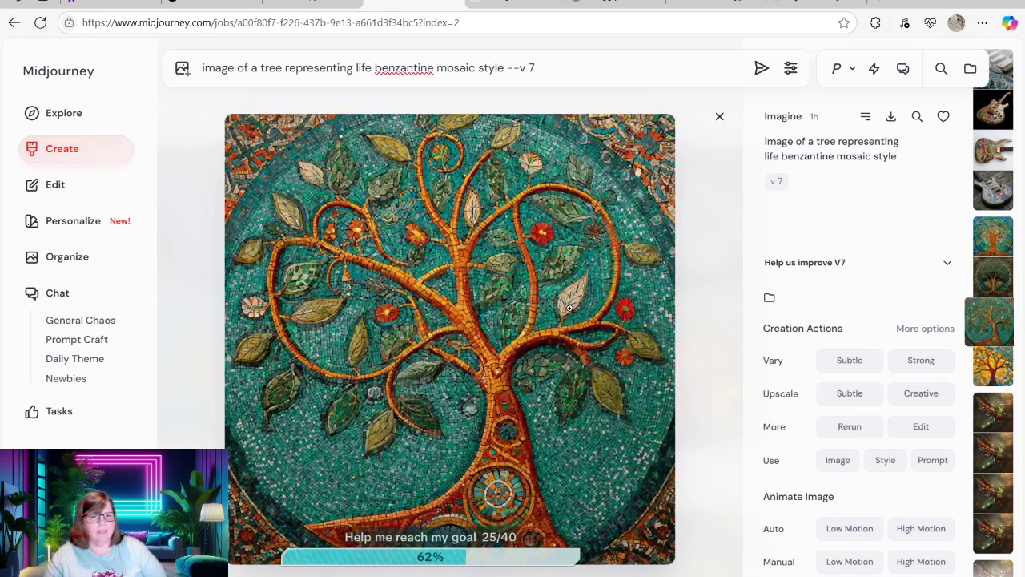
pyautogui.scroll(-1, 569, 308)
pyautogui.scroll(2, 570, 308)
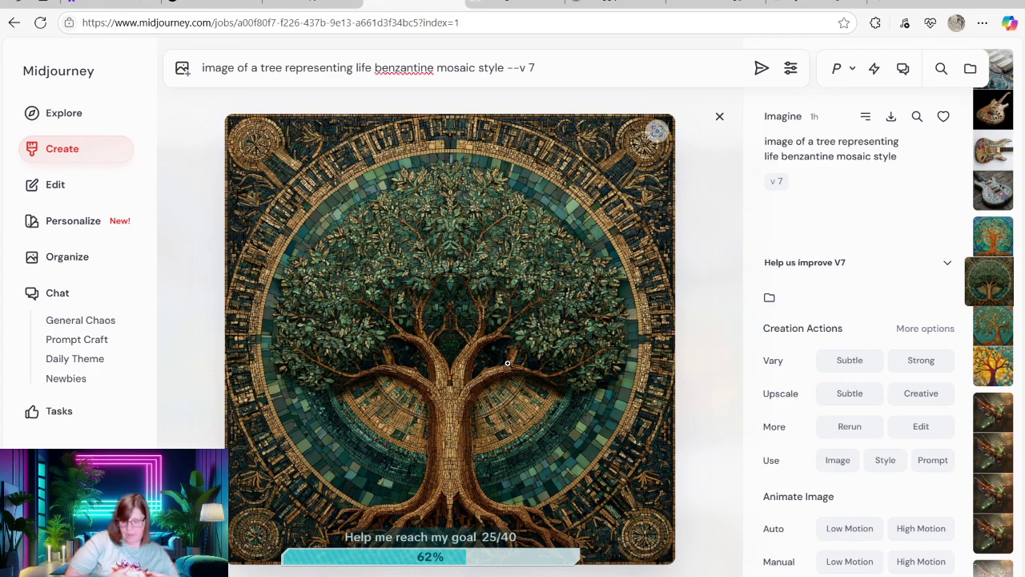
# Step: Switch to the Canva presentation, review the "Midjourney Current Items" slide and show the slide with the tree and guitar mosaics
pyautogui.click(99, 2)
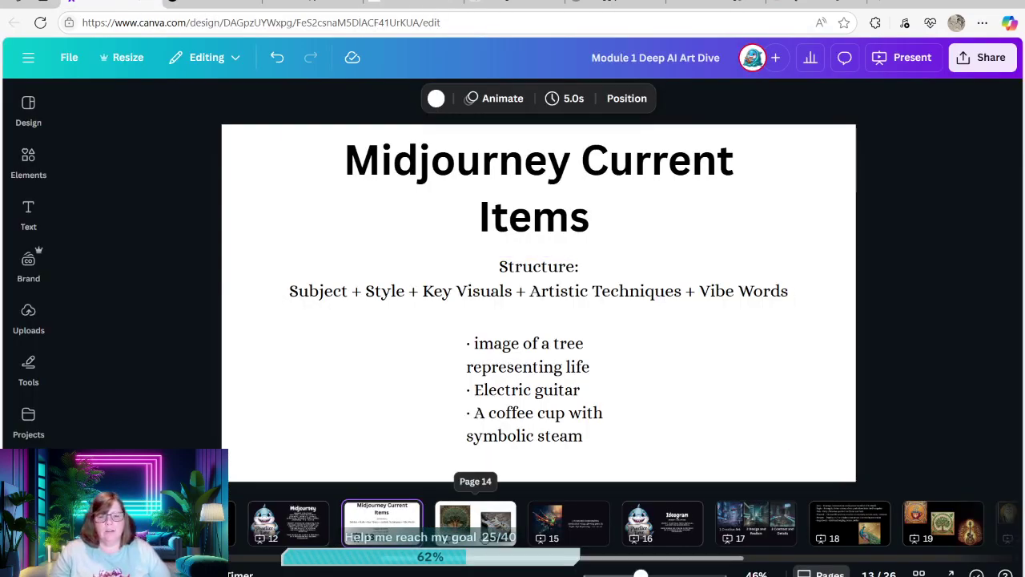
pyautogui.click(486, 528)
pyautogui.click(382, 522)
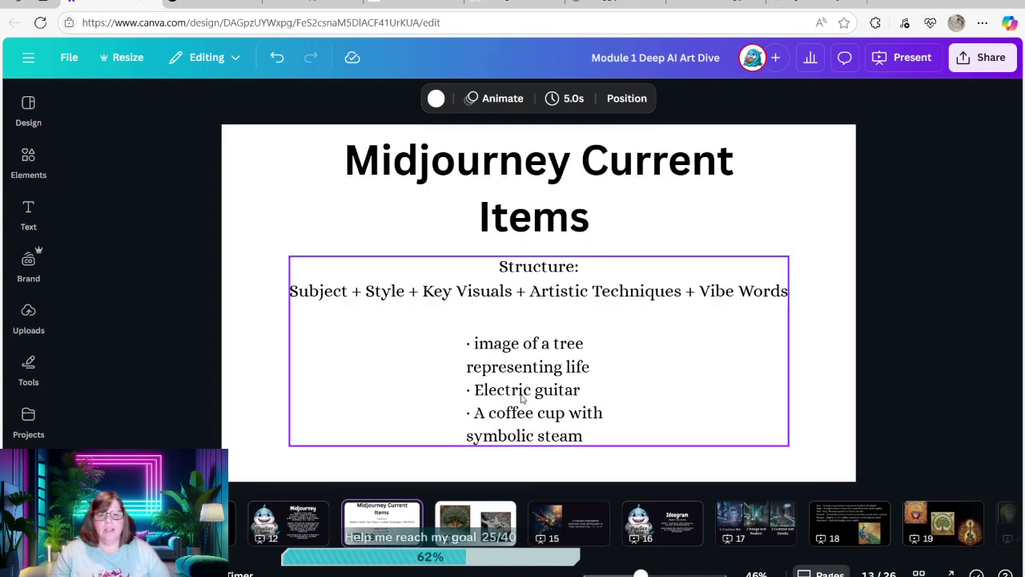
pyautogui.click(476, 517)
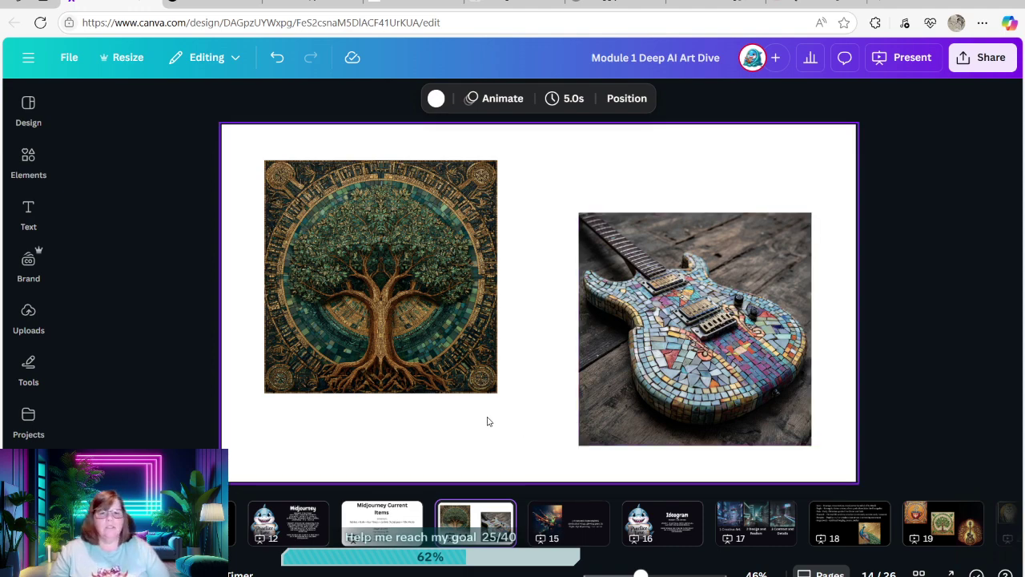
# Step: Apply the warm Capri filter to the tree mosaic on the slide and lower its intensity
pyautogui.click(413, 308)
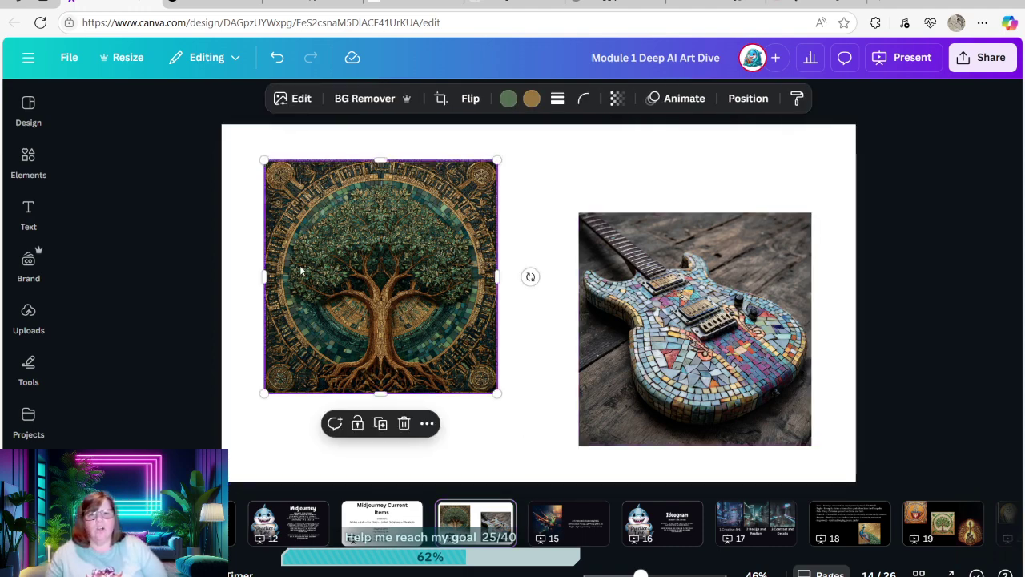
pyautogui.click(290, 102)
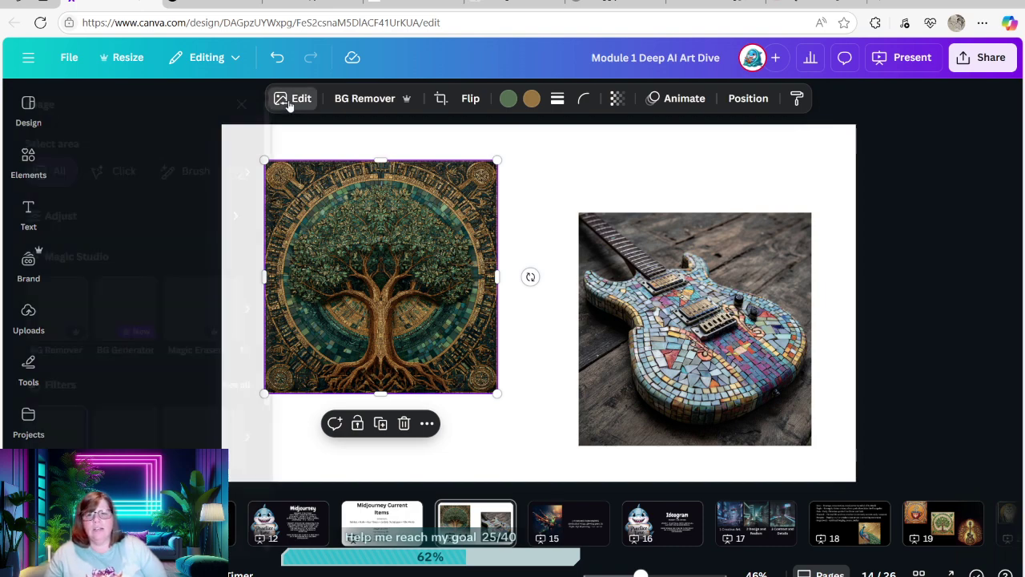
pyautogui.scroll(-1, 119, 366)
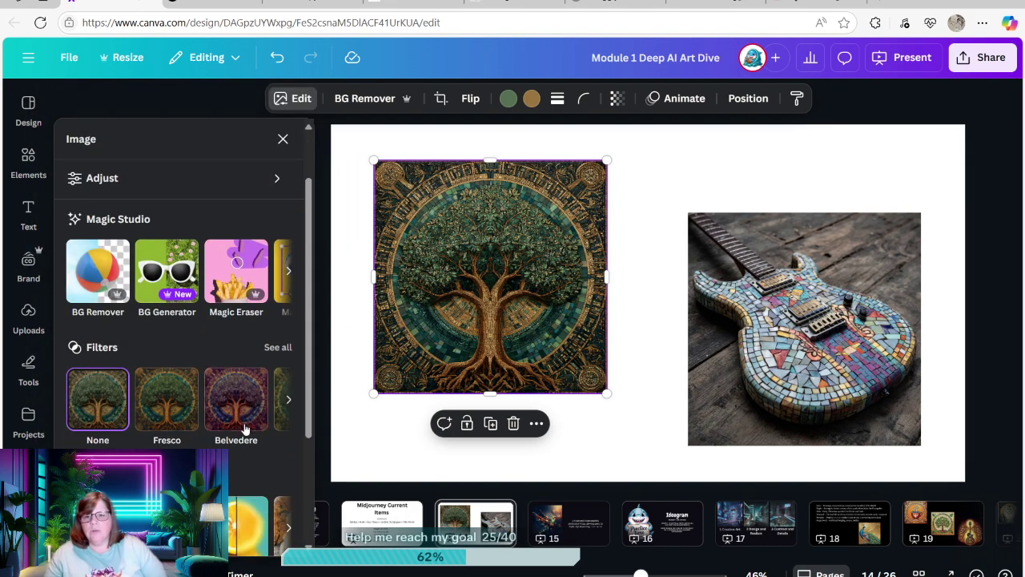
pyautogui.click(277, 348)
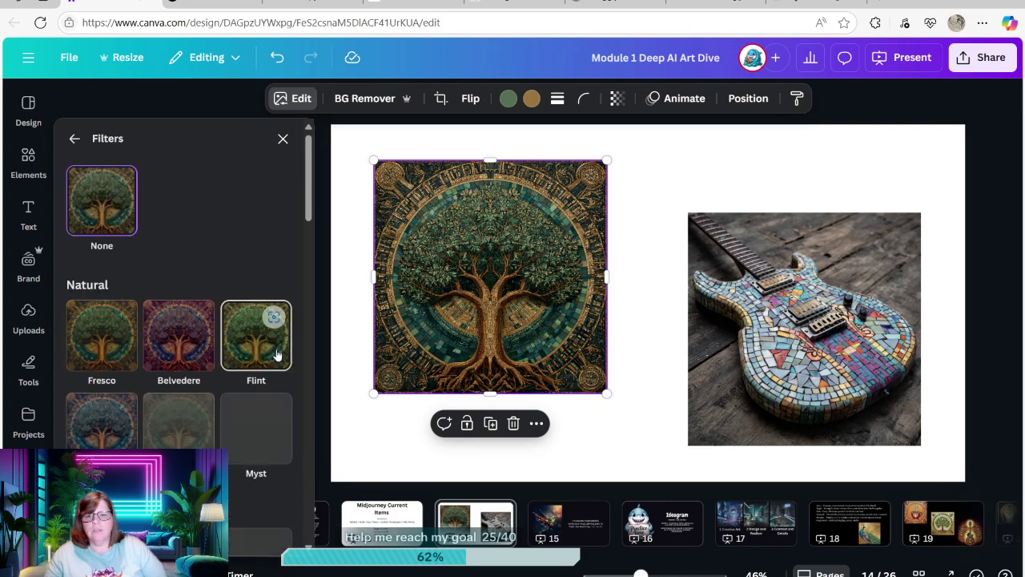
pyautogui.scroll(-4, 264, 416)
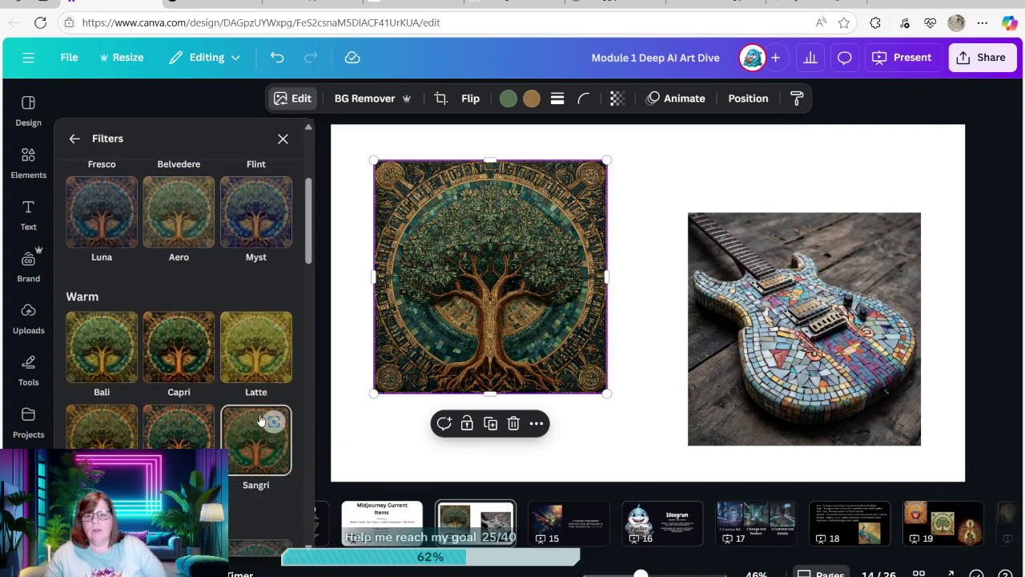
pyautogui.click(186, 296)
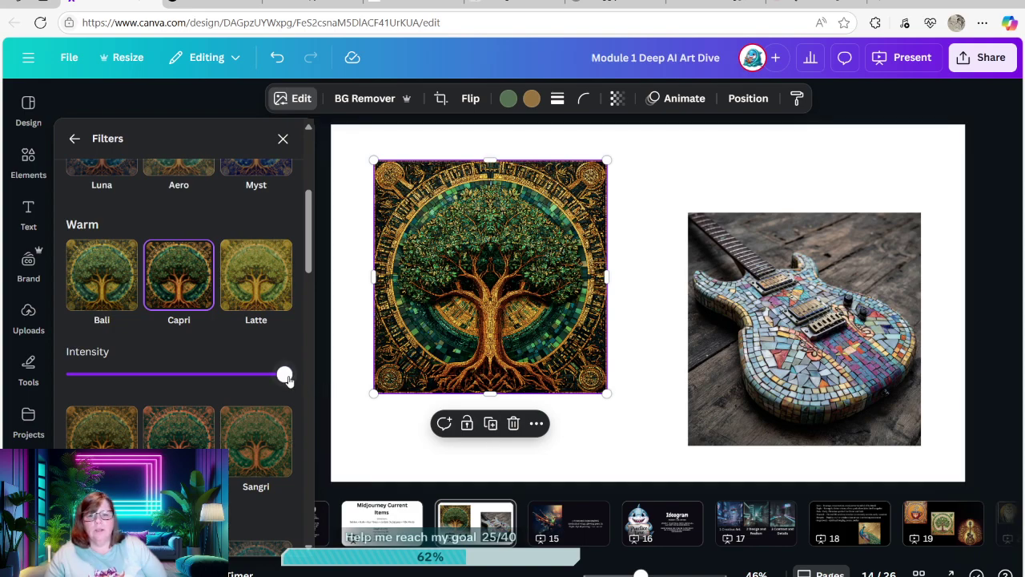
pyautogui.moveTo(283, 379); pyautogui.dragTo(216, 383)
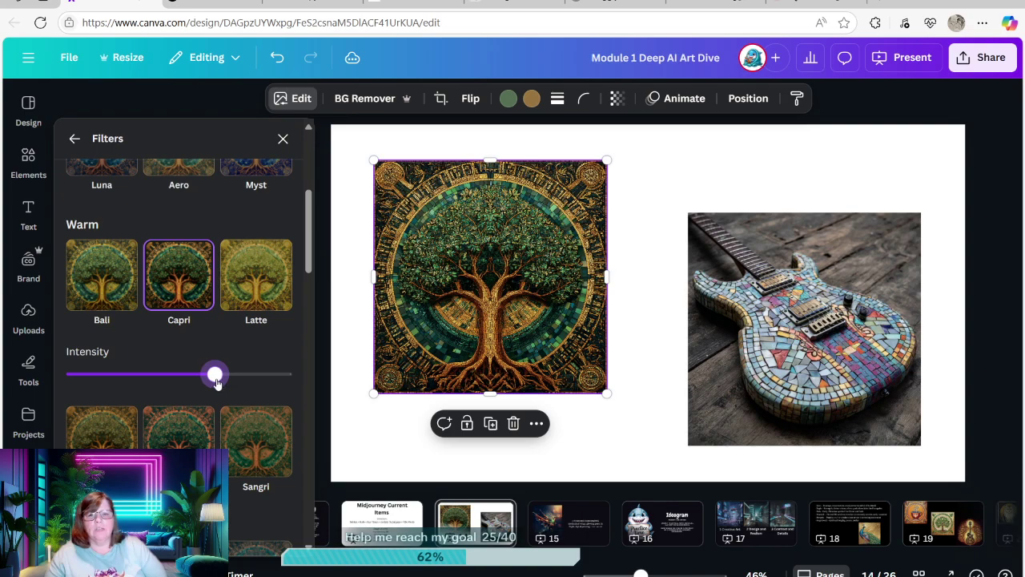
# Step: Replace the tree mosaic's filter with Aura from the Soft group
pyautogui.scroll(-5, 213, 382)
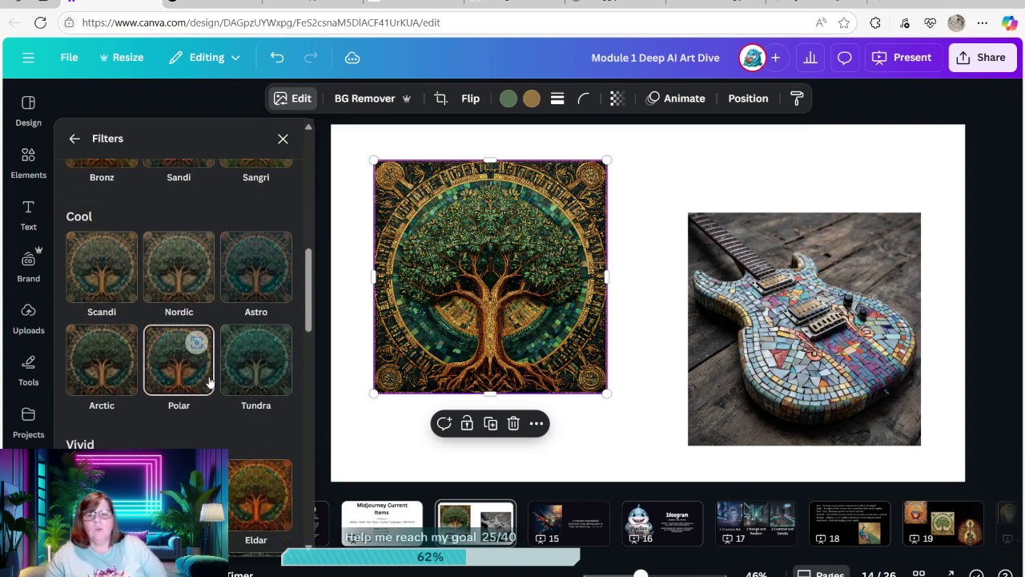
pyautogui.scroll(-3, 209, 381)
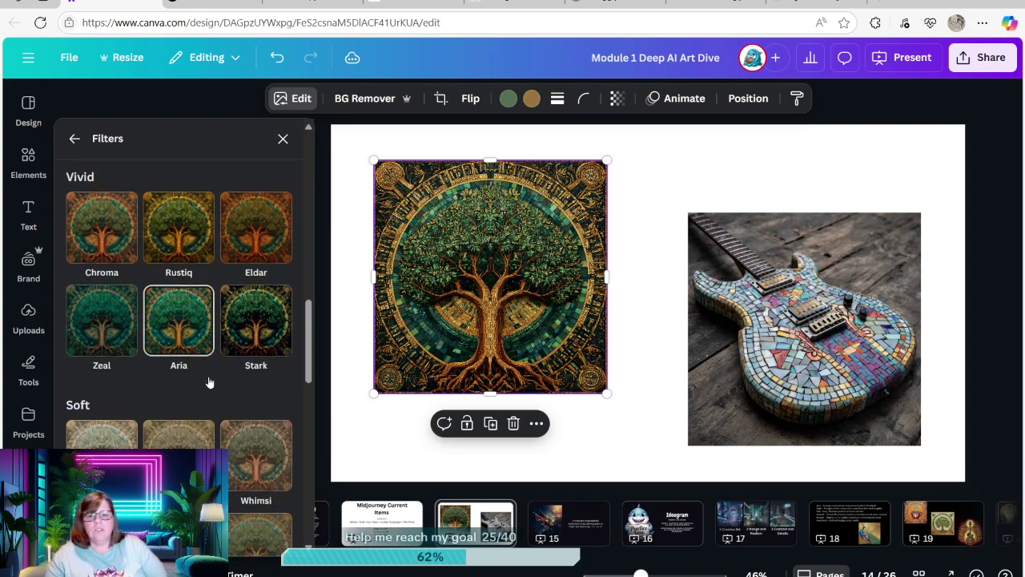
pyautogui.scroll(-1, 208, 376)
pyautogui.click(102, 384)
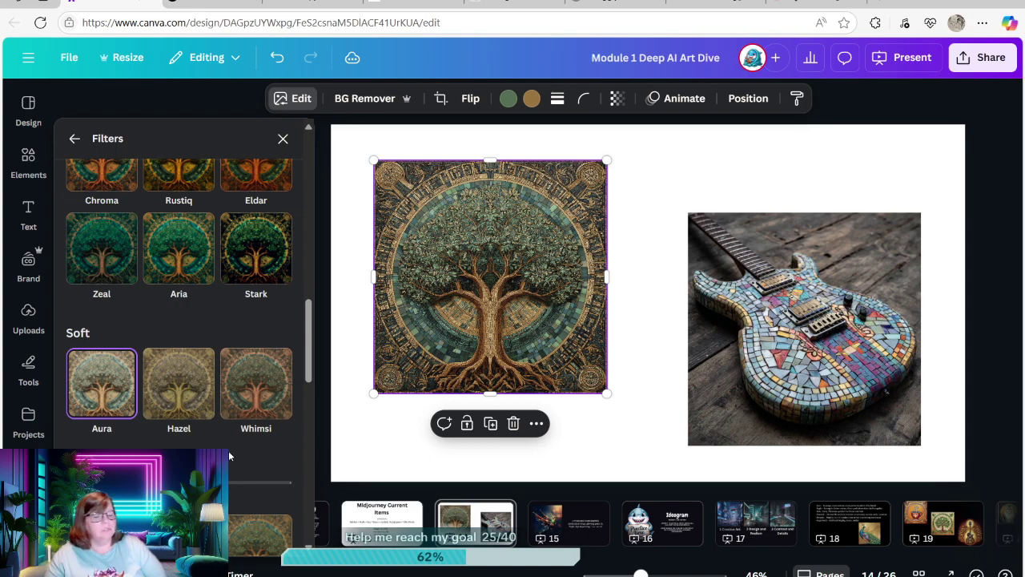
# Step: Replace the tree mosaic's Aura filter with a different one and return to the general image editing options
pyautogui.scroll(-5, 238, 434)
pyautogui.scroll(-5, 234, 434)
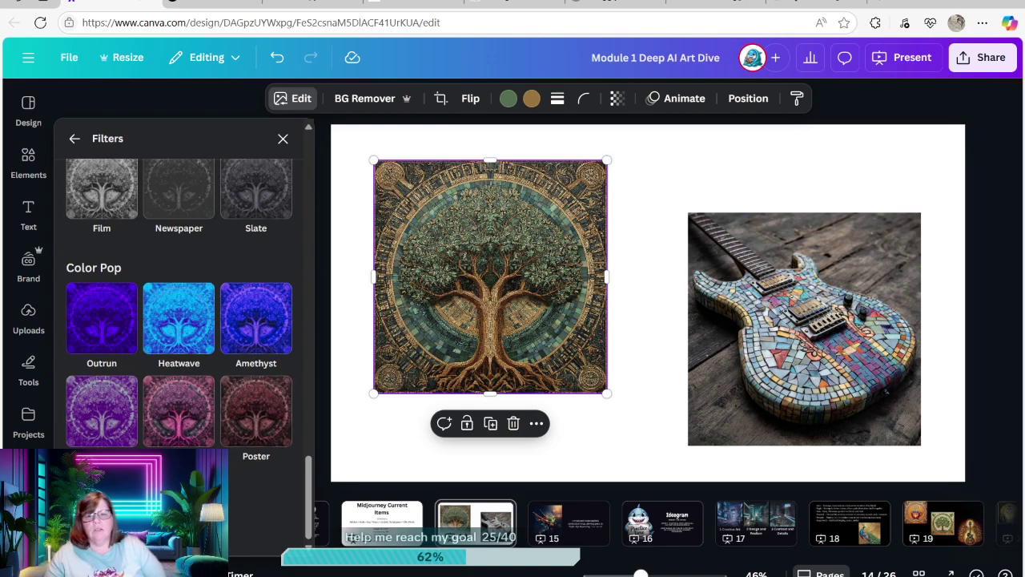
pyautogui.click(178, 501)
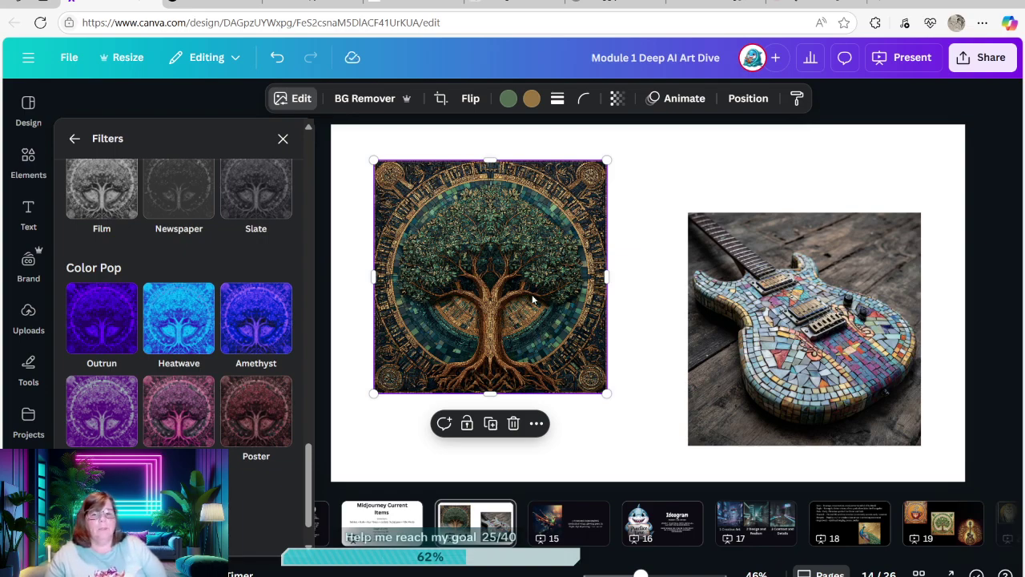
pyautogui.scroll(10, 200, 377)
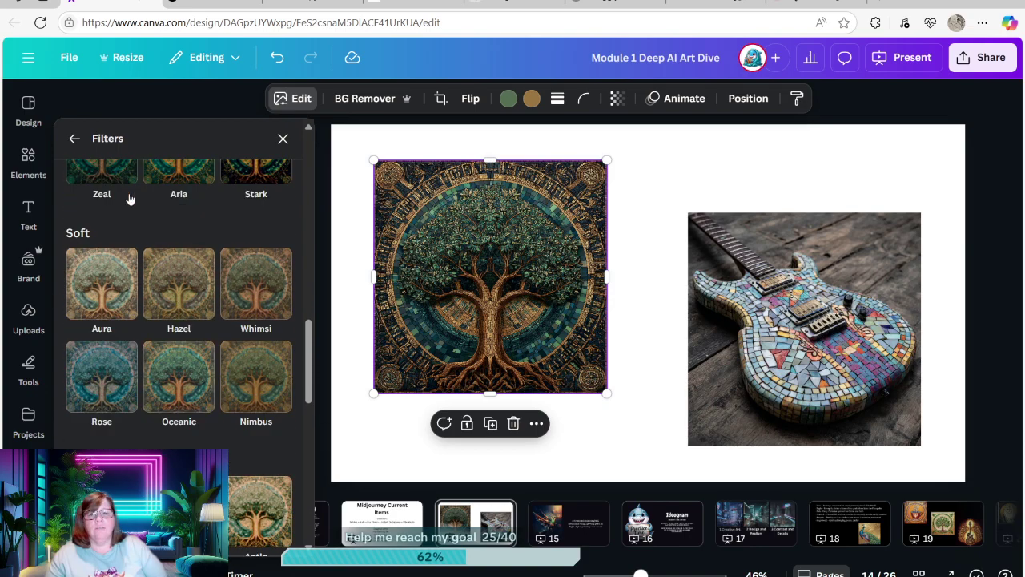
pyautogui.click(74, 139)
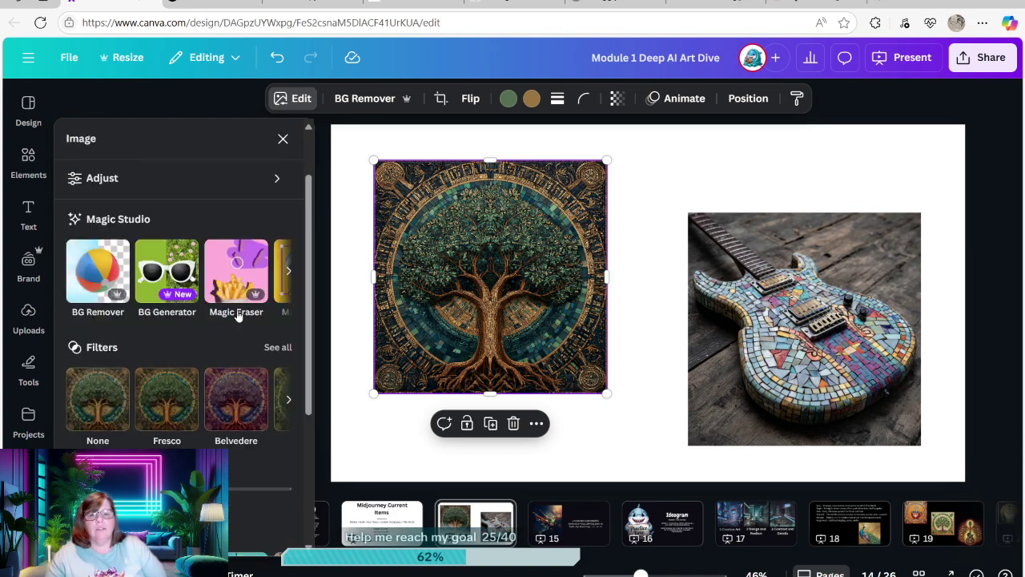
pyautogui.scroll(-3, 273, 407)
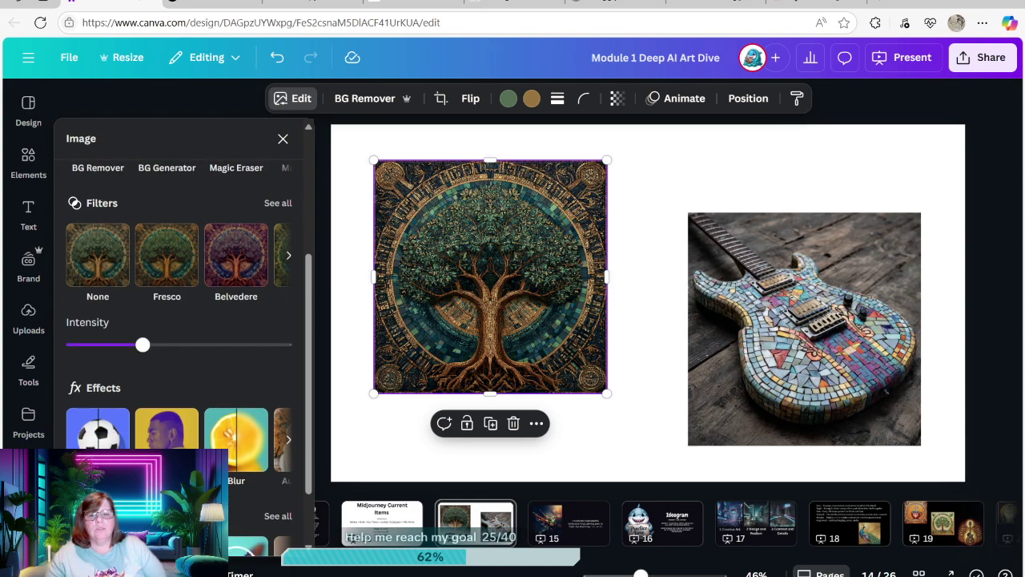
pyautogui.scroll(3, 273, 407)
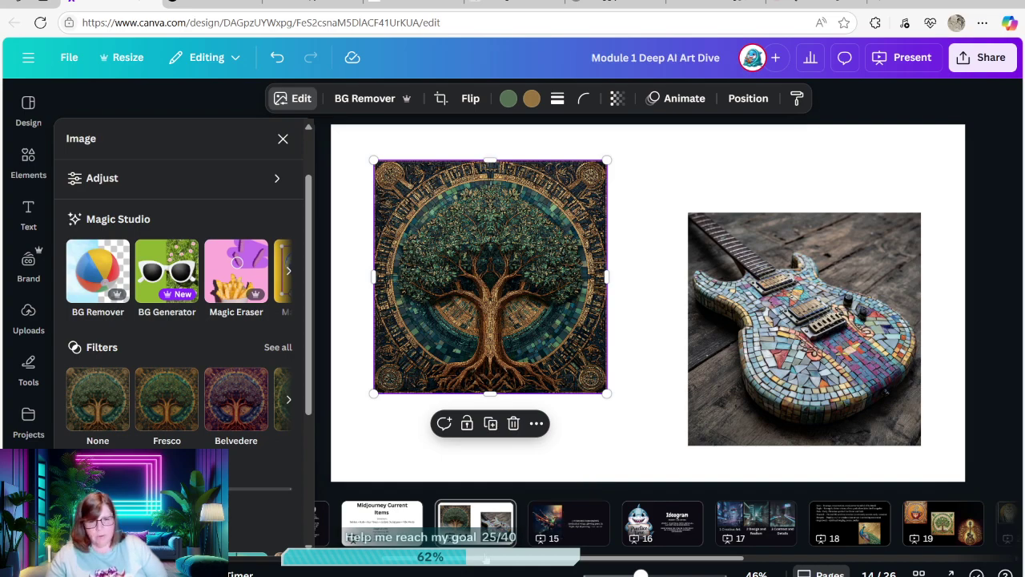
# Step: Show the contact e-mail slide with the camera and shark, and return to the slide with the tree and guitar mosaics
pyautogui.moveTo(471, 560); pyautogui.dragTo(117, 563)
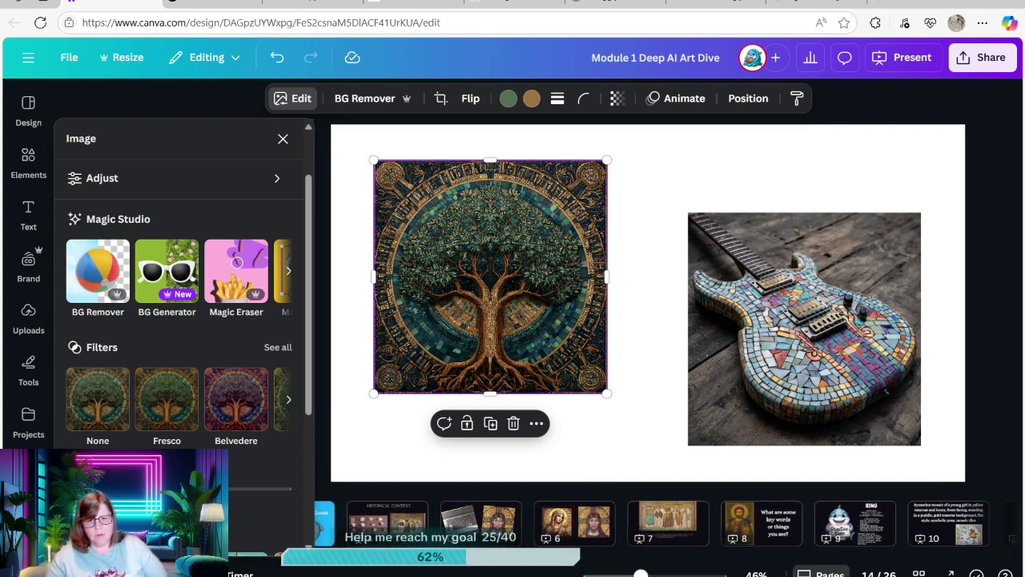
pyautogui.click(323, 527)
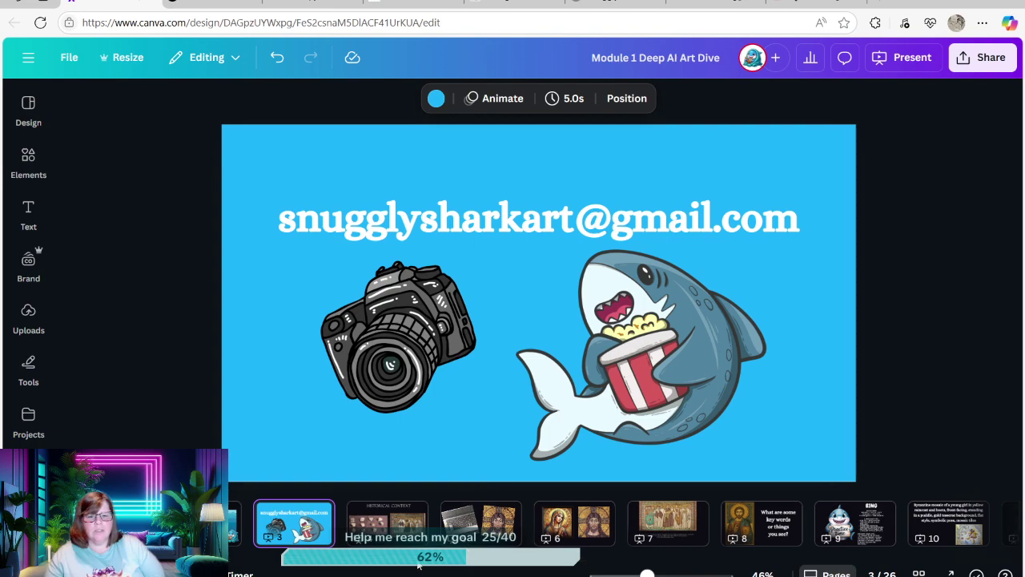
pyautogui.moveTo(418, 563); pyautogui.dragTo(763, 540)
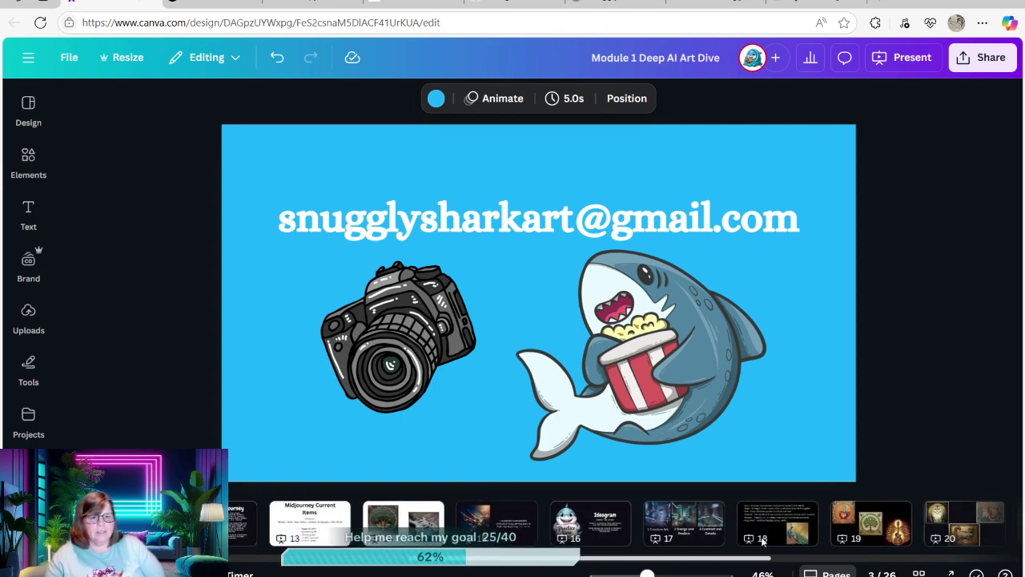
pyautogui.click(395, 519)
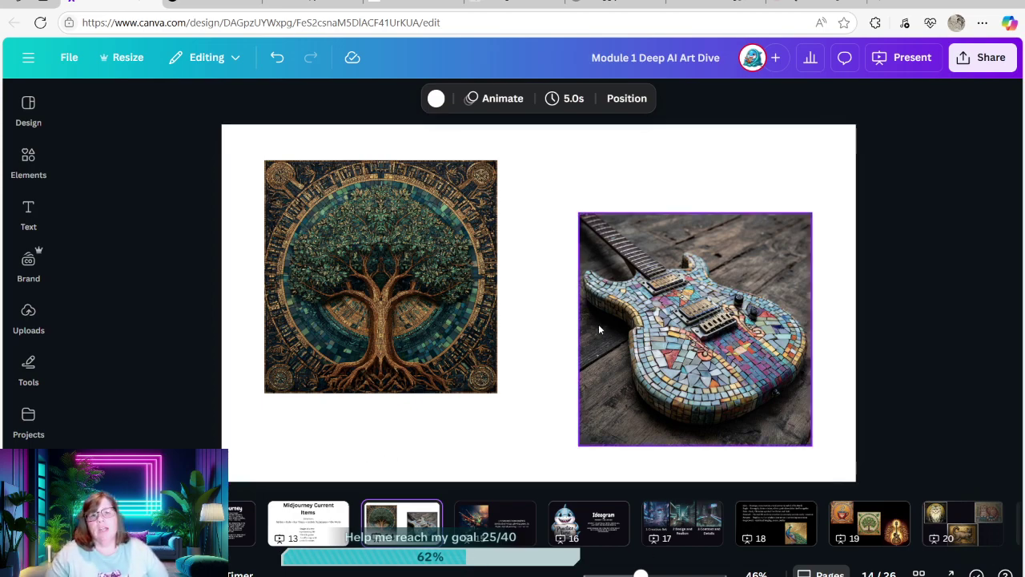
# Step: Switch to Bing Image Creator and view all four sleepy fox tea cup images enlarged, closing the viewer at the end
pyautogui.click(313, 3)
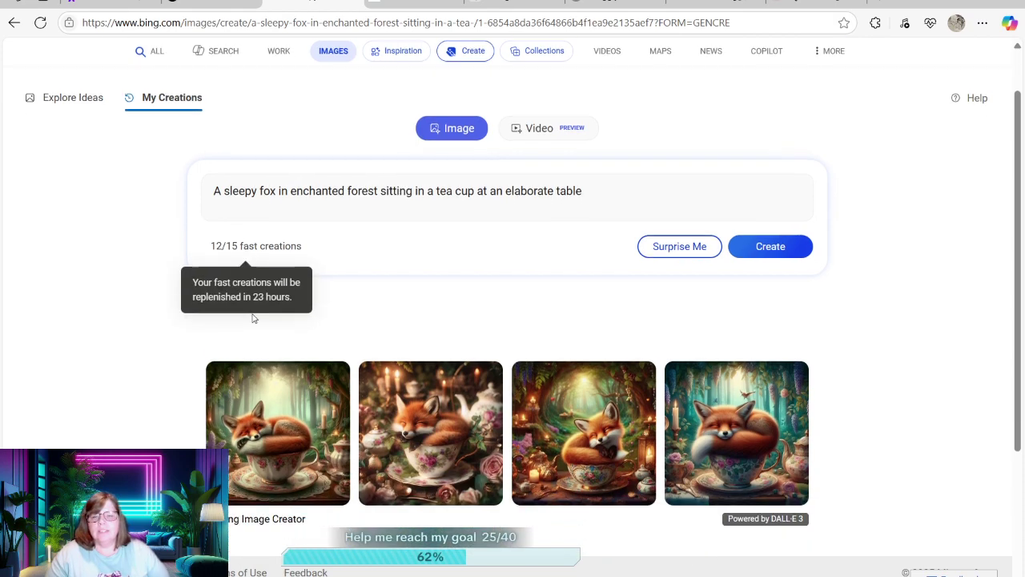
pyautogui.scroll(-2, 265, 344)
pyautogui.click(269, 356)
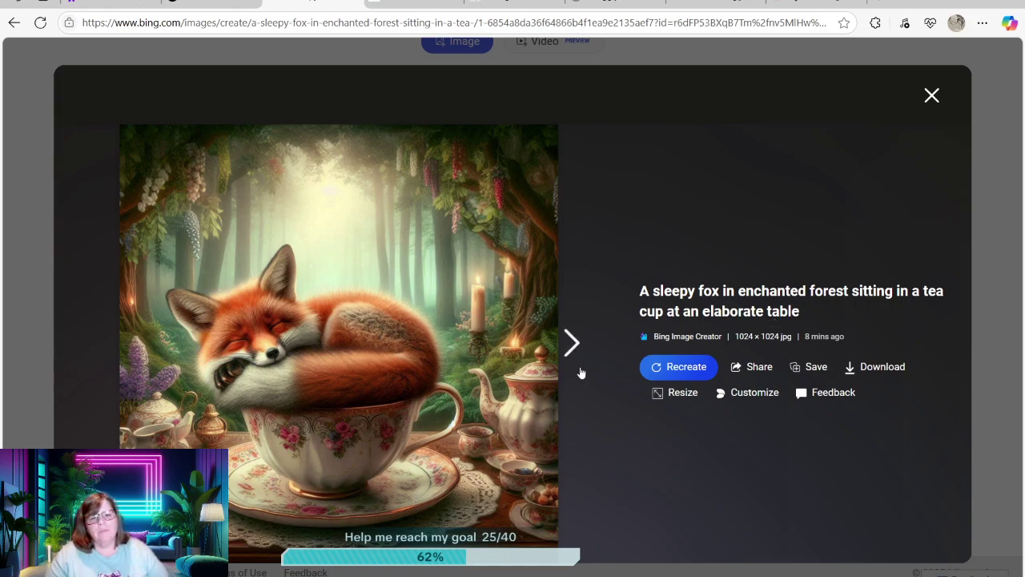
pyautogui.click(573, 342)
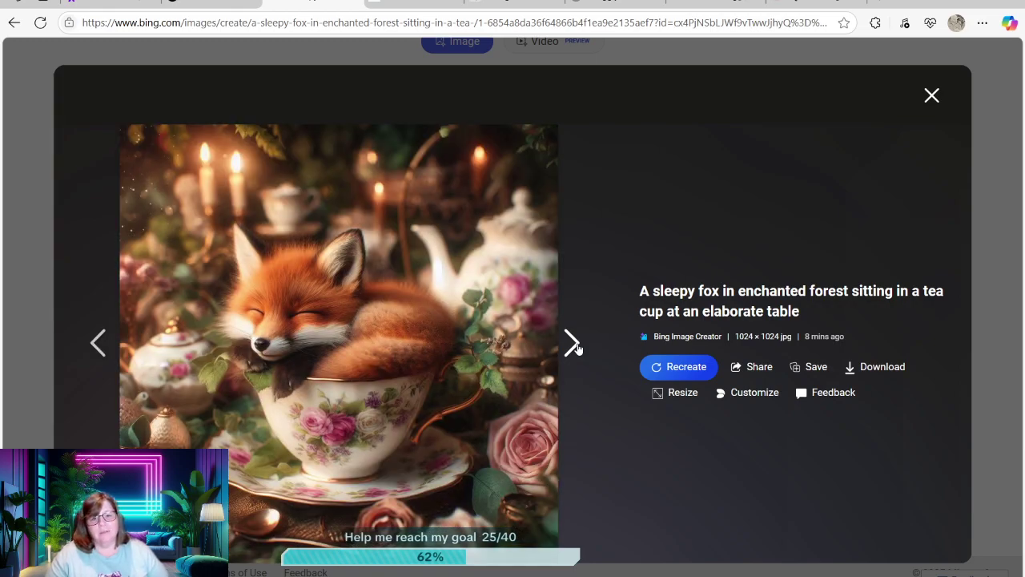
pyautogui.click(573, 342)
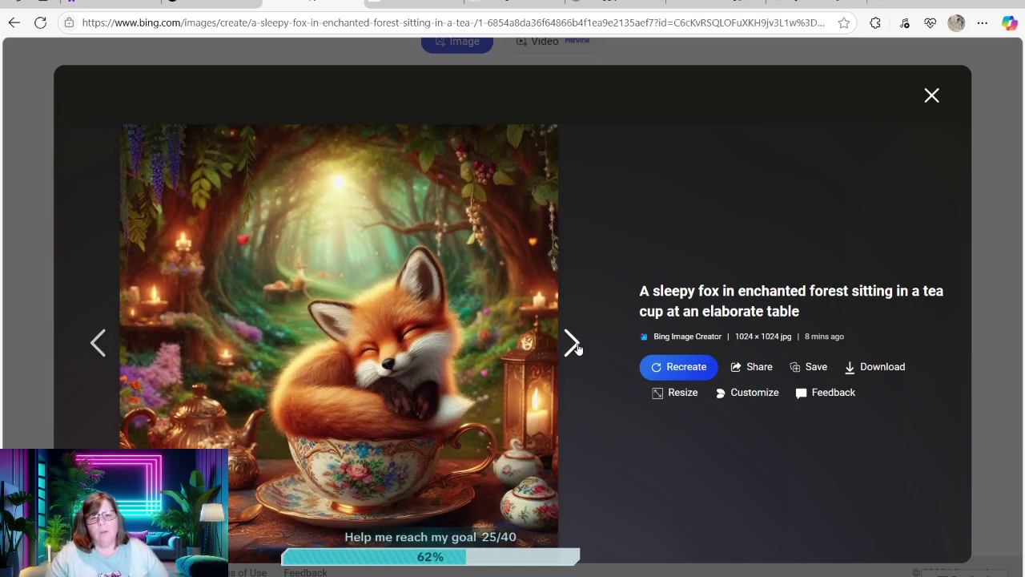
pyautogui.click(573, 345)
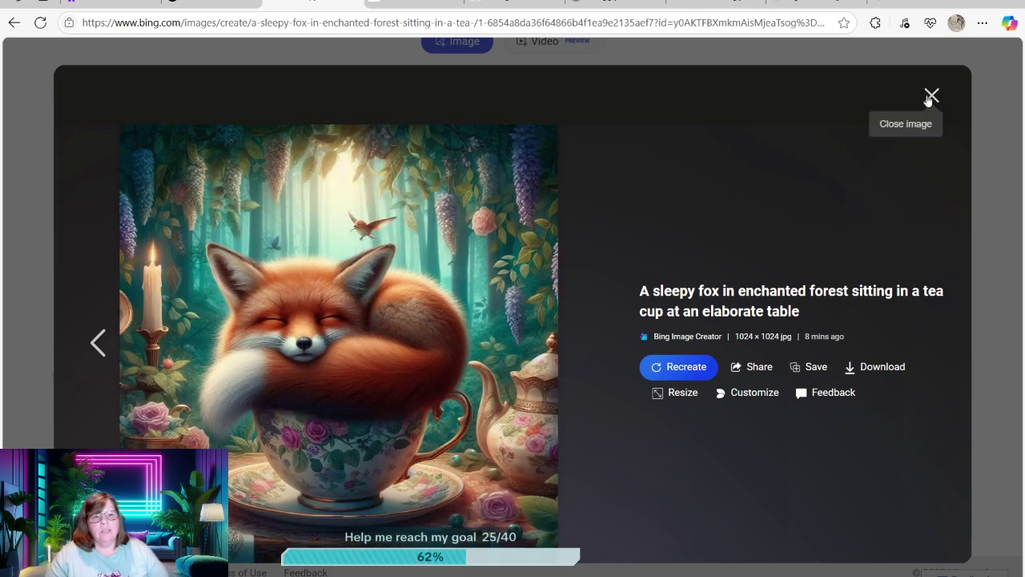
pyautogui.click(931, 96)
# Step: Add "watercolor style" to the end of the sleepy fox prompt
pyautogui.click(688, 105)
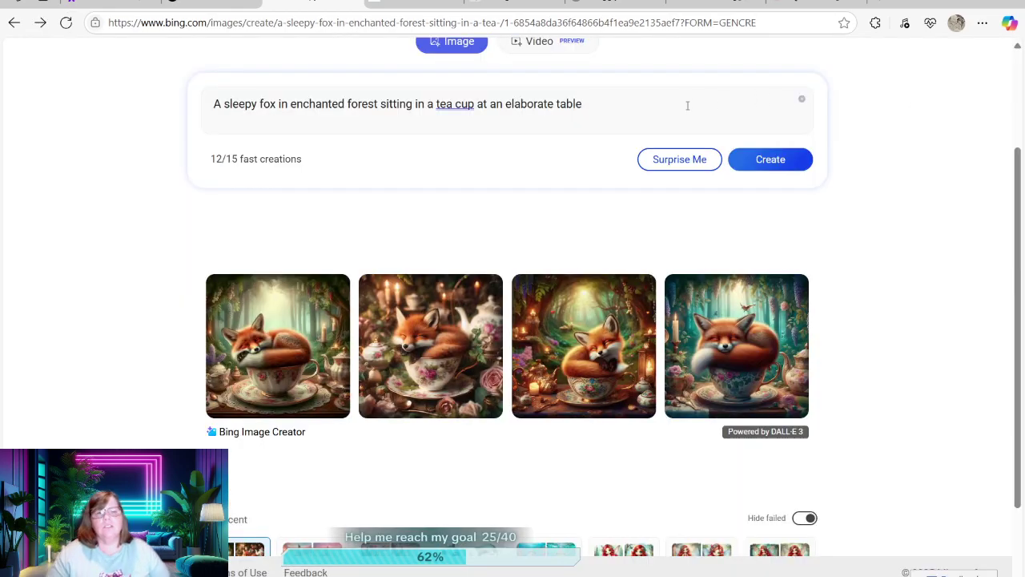
pyautogui.write('watercolor style')
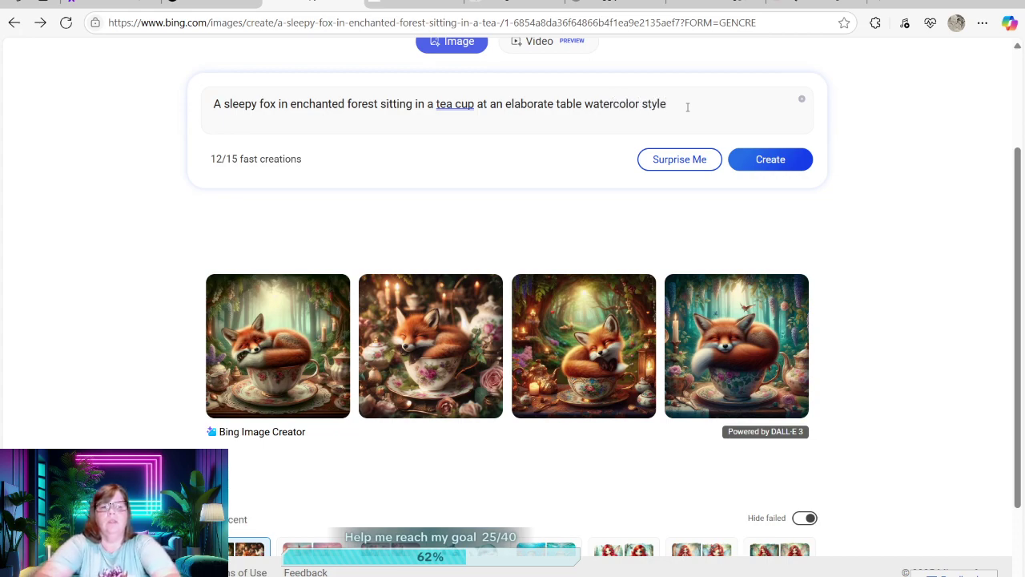
# Step: Generate the sleepy fox tea cup images from the watercolor style prompt
pyautogui.press('Return')
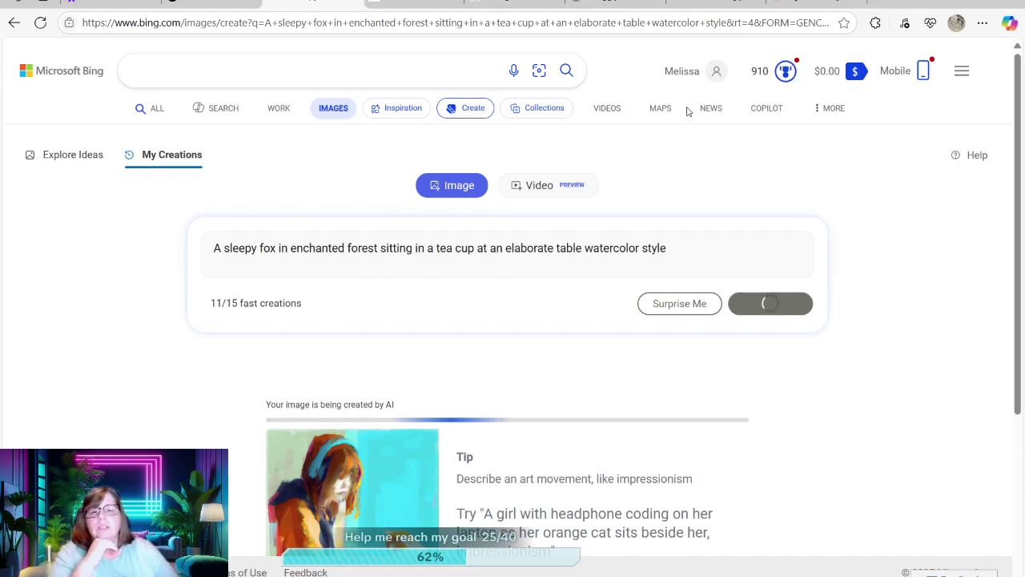
pyautogui.scroll(-1, 589, 374)
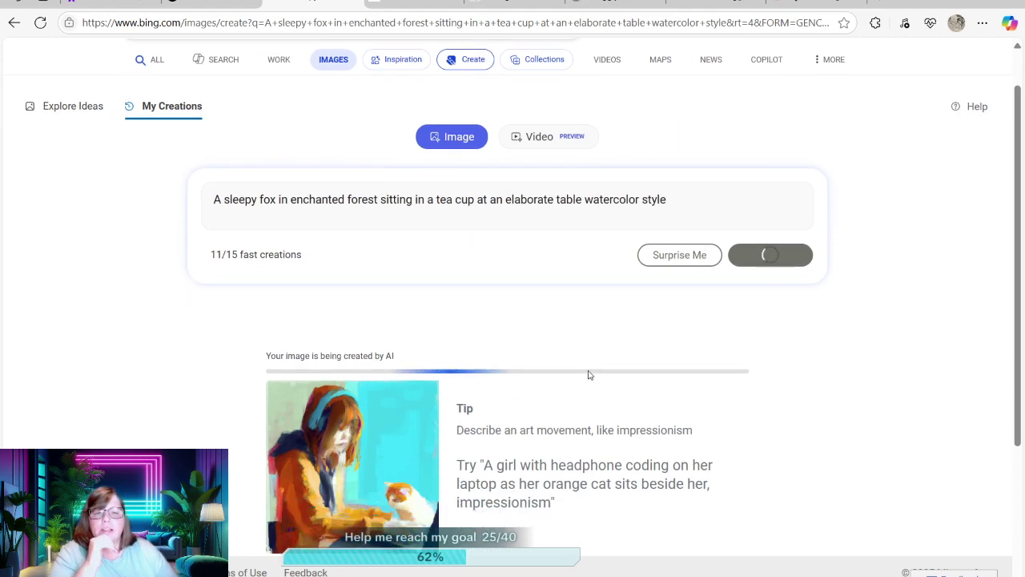
pyautogui.scroll(-1, 601, 376)
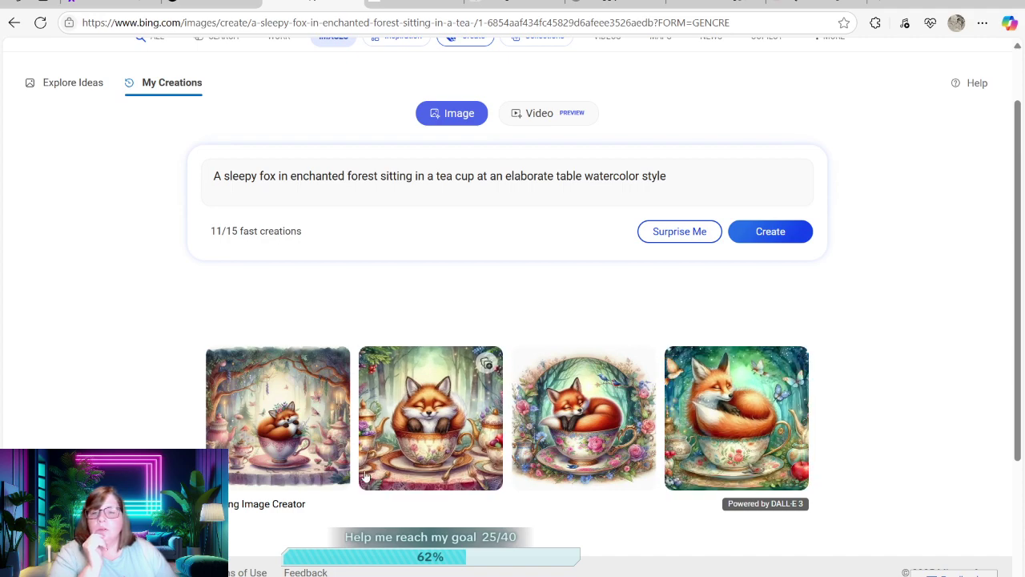
# Step: View all four watercolor fox images enlarged, closing the viewer at the end
pyautogui.click(293, 450)
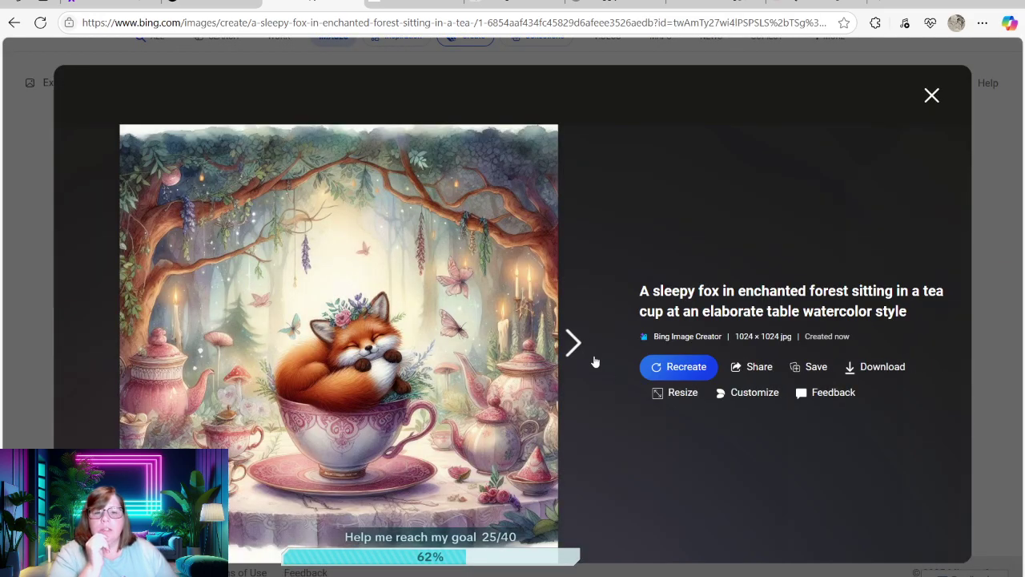
pyautogui.click(574, 343)
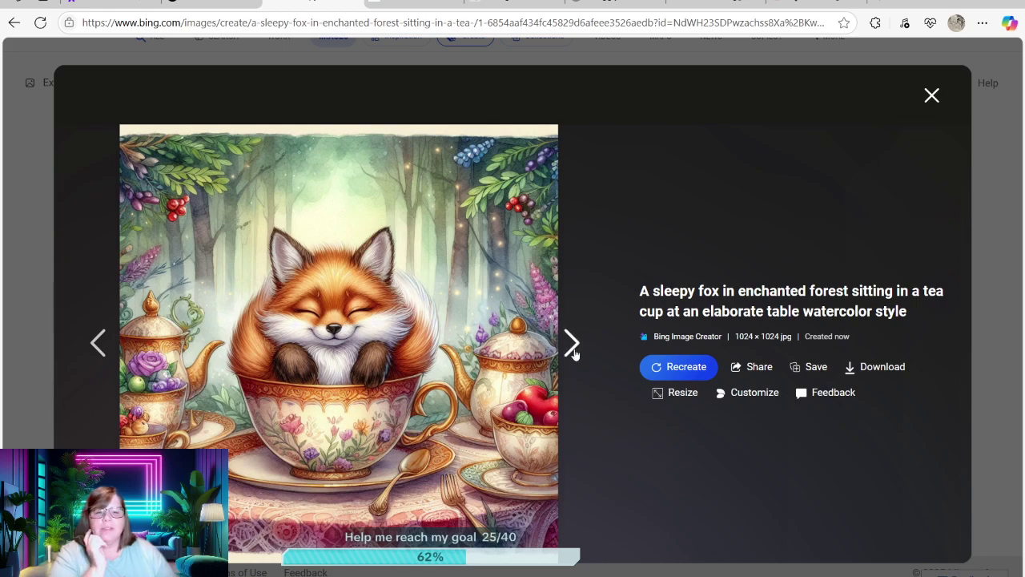
pyautogui.click(572, 344)
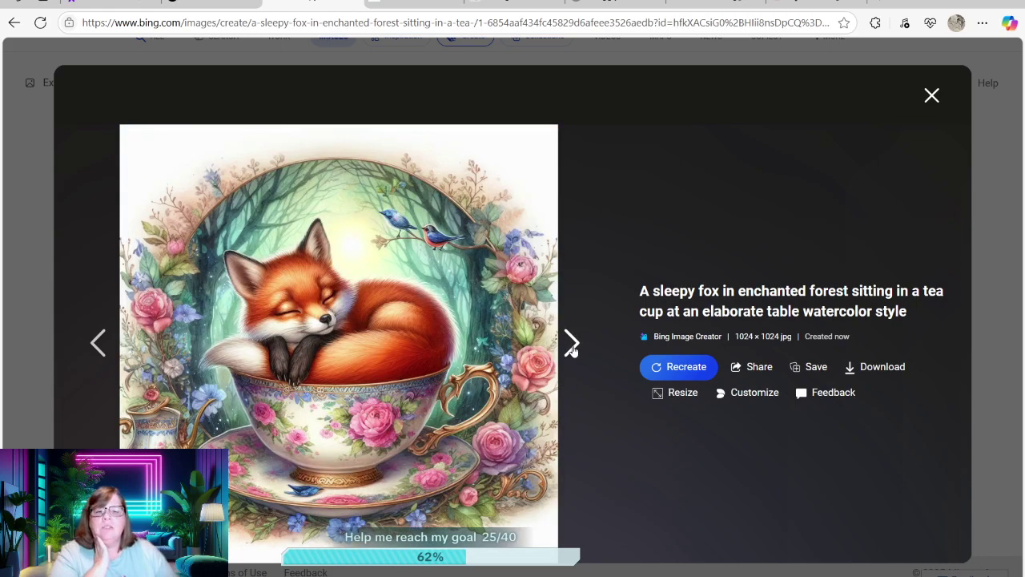
pyautogui.click(572, 344)
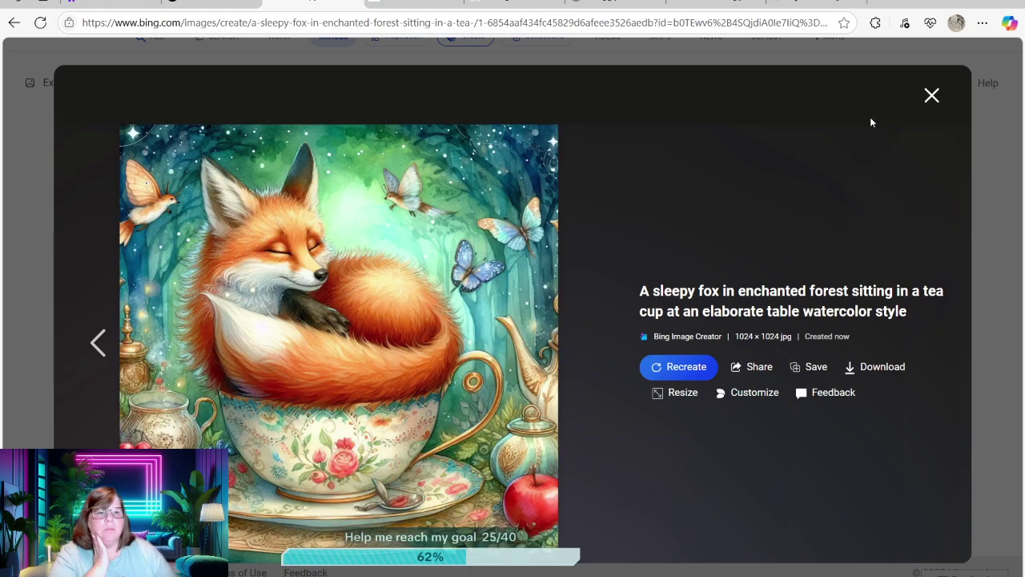
pyautogui.click(931, 95)
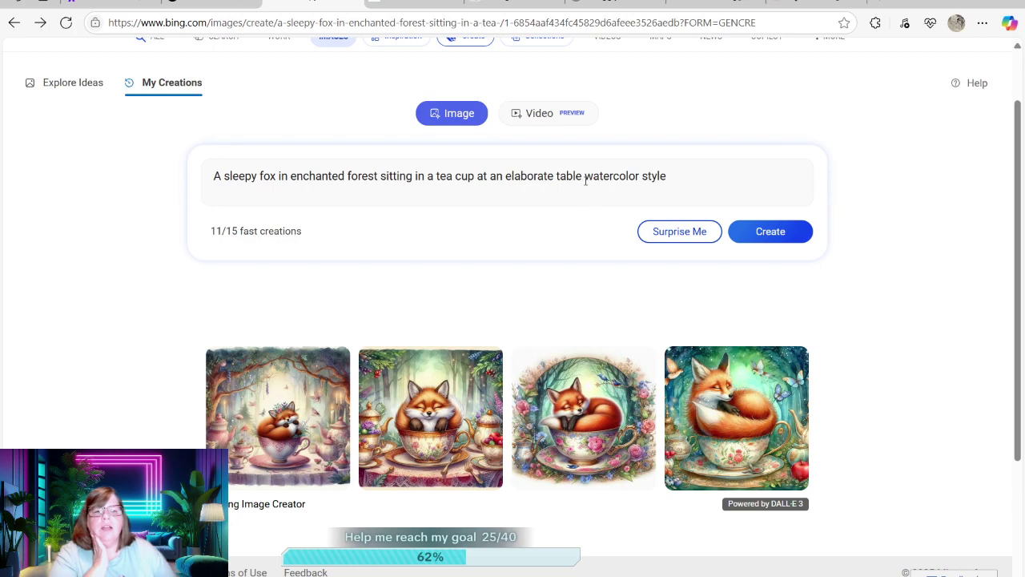
# Step: Replace "watercolor style" with "benzatine mosaic" in the sleepy fox prompt and generate the images
pyautogui.moveTo(586, 177); pyautogui.dragTo(705, 176)
pyautogui.write('be')
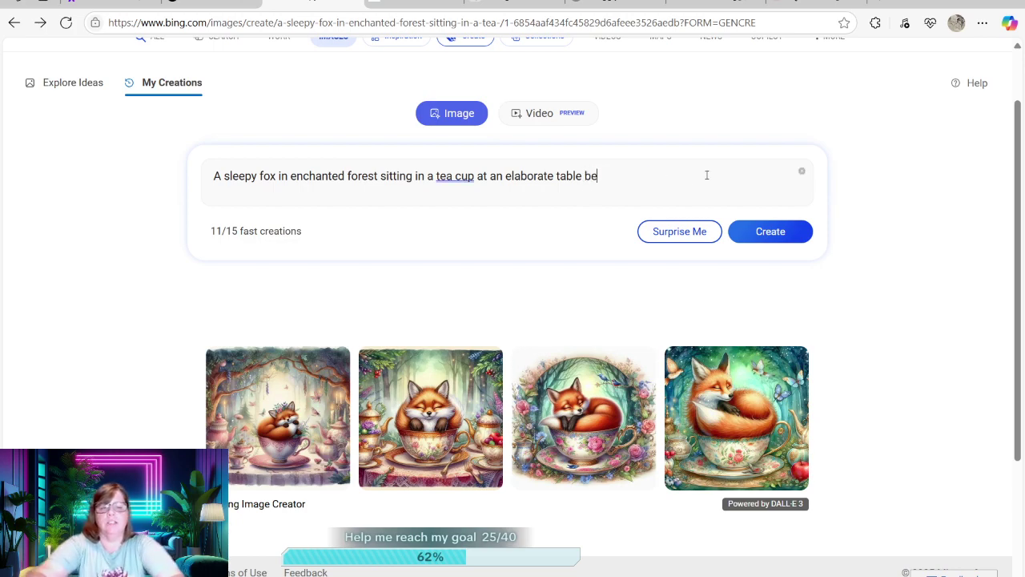
pyautogui.write('nzatine ')
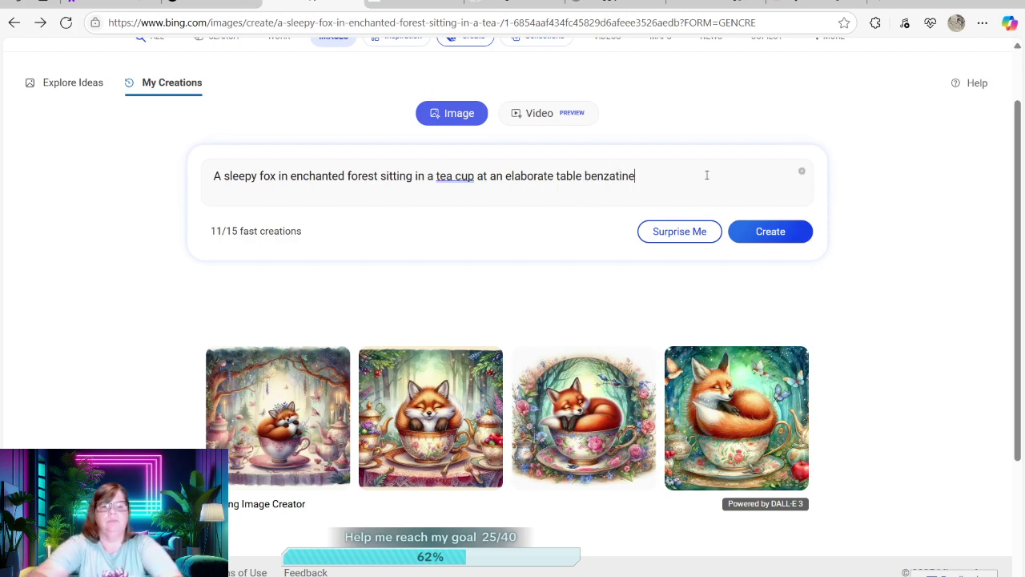
pyautogui.write('mosa')
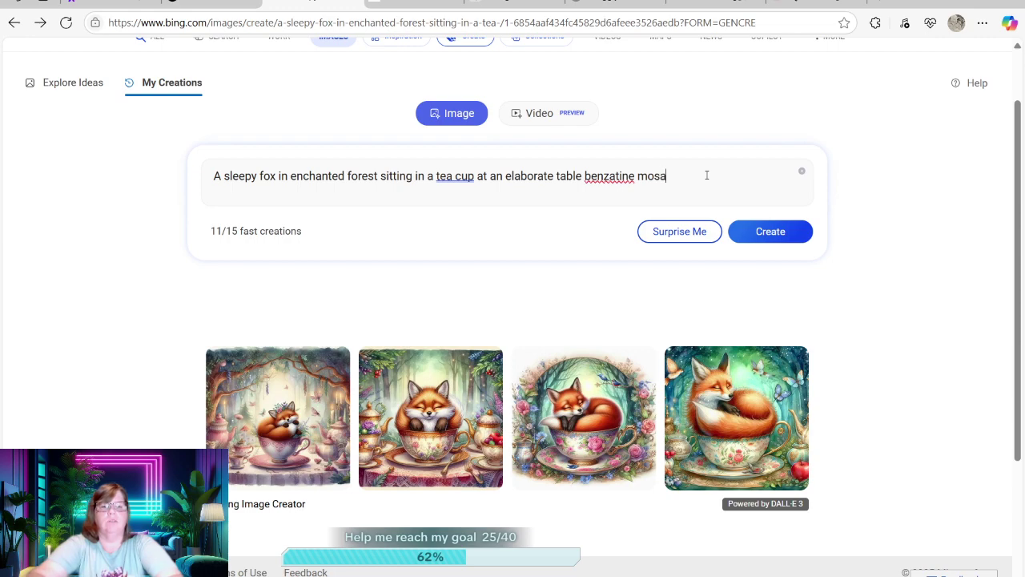
pyautogui.write('ic')
pyautogui.click(614, 180)
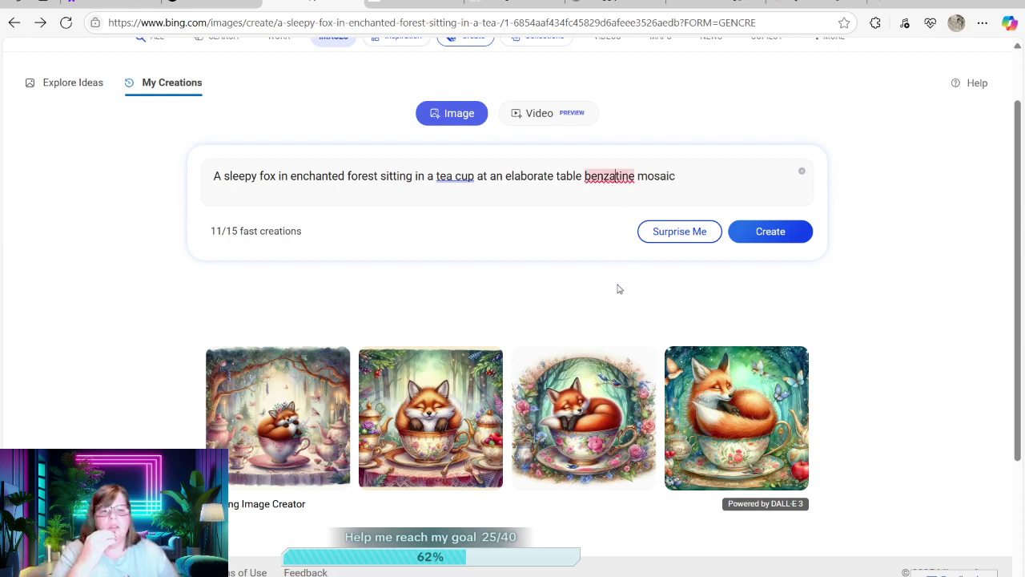
pyautogui.click(771, 232)
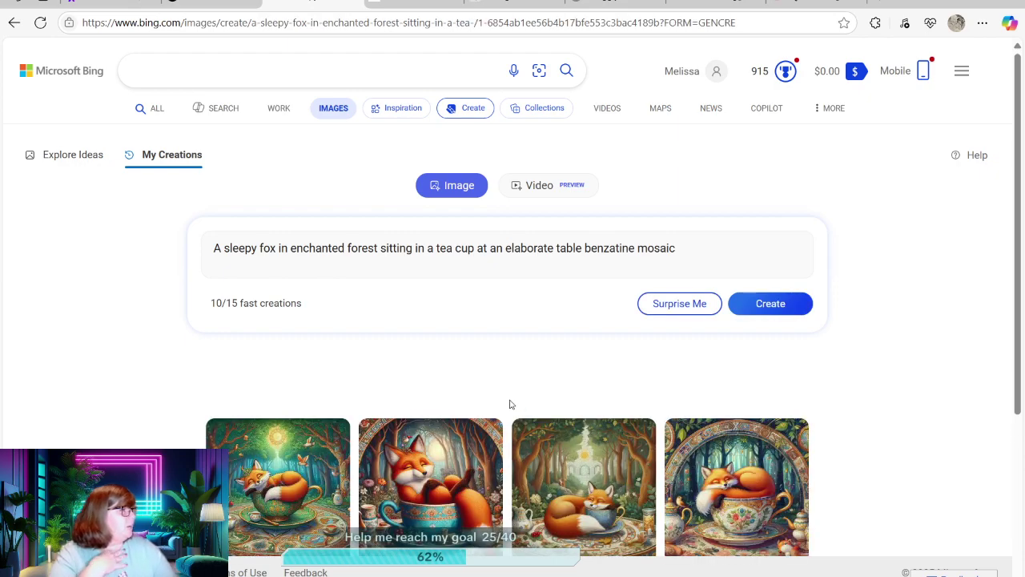
# Step: Enlarge the first mosaic fox image, with the green tea cup, and download it
pyautogui.scroll(-2, 515, 491)
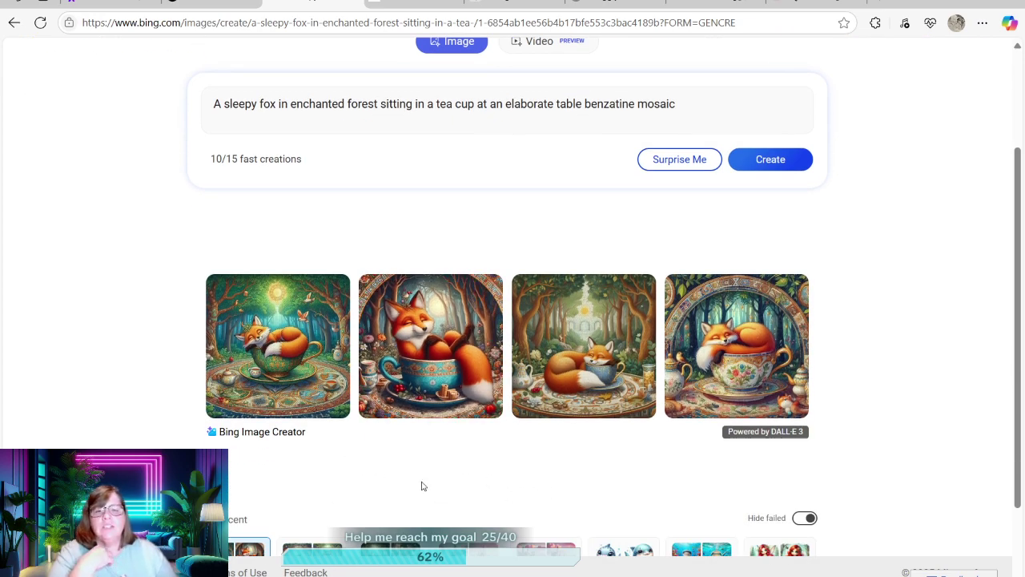
pyautogui.click(295, 373)
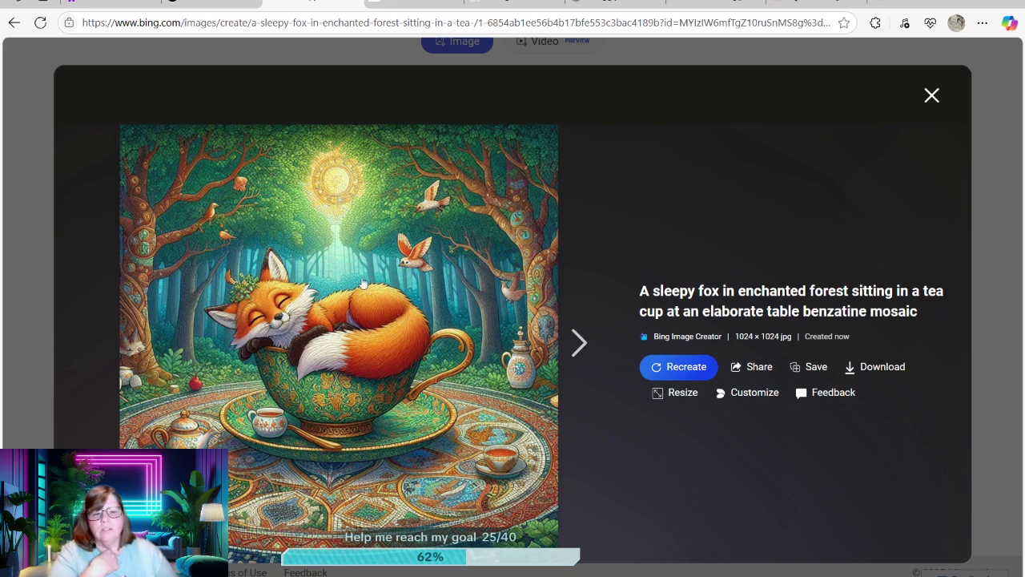
pyautogui.click(853, 373)
# Step: View the other three mosaic fox images enlarged and close the viewer
pyautogui.click(571, 348)
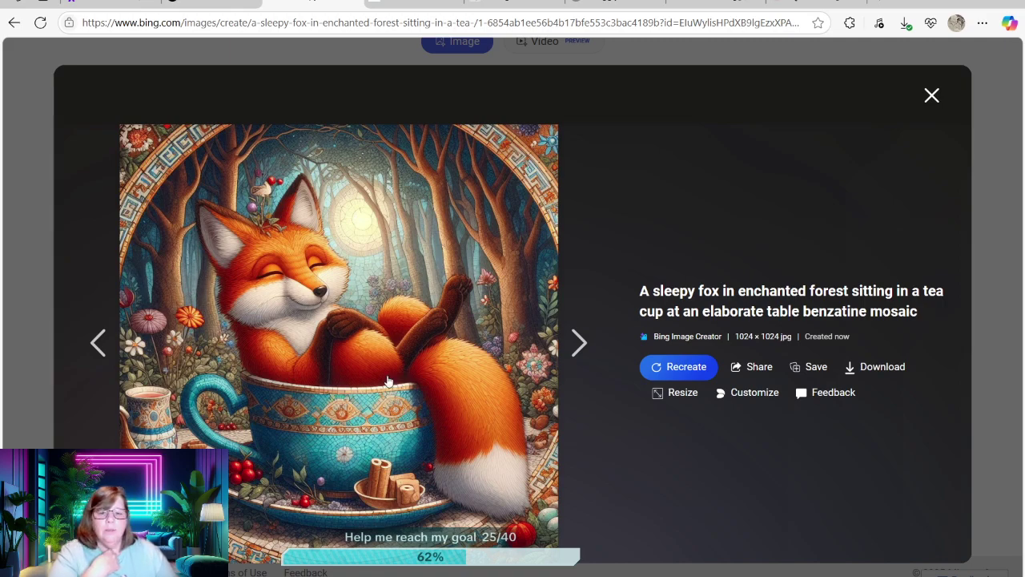
pyautogui.click(572, 344)
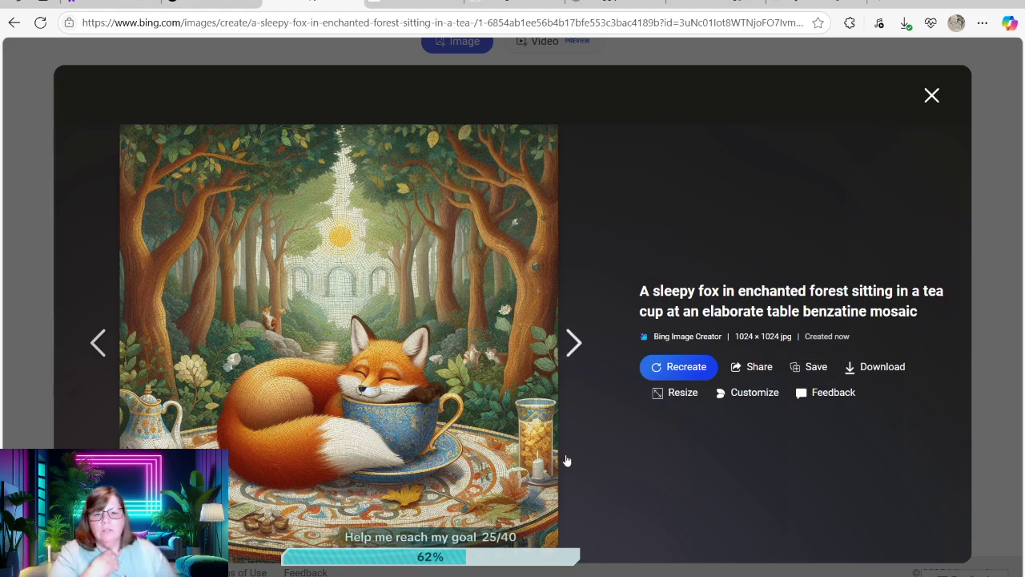
pyautogui.click(574, 356)
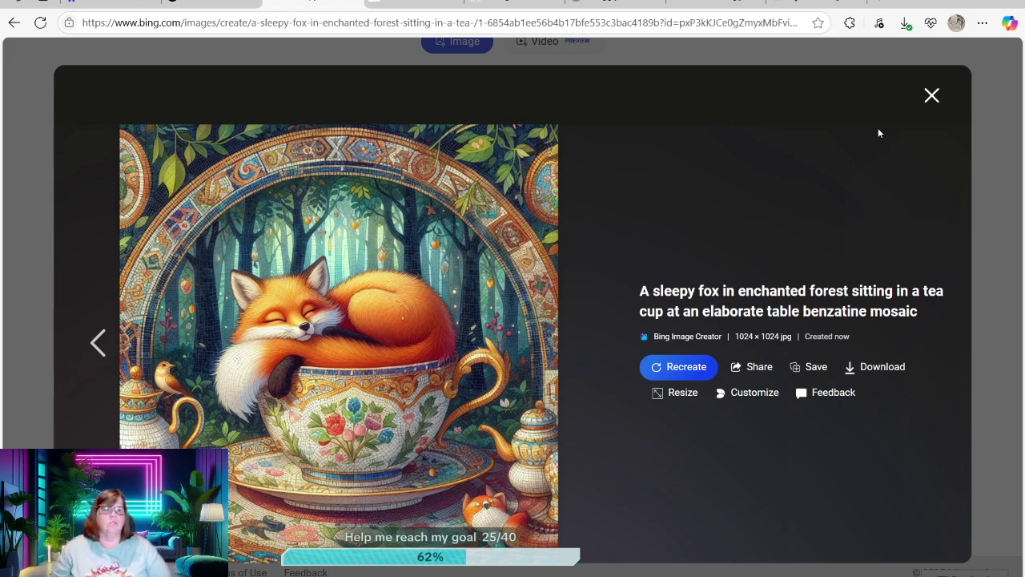
pyautogui.click(932, 95)
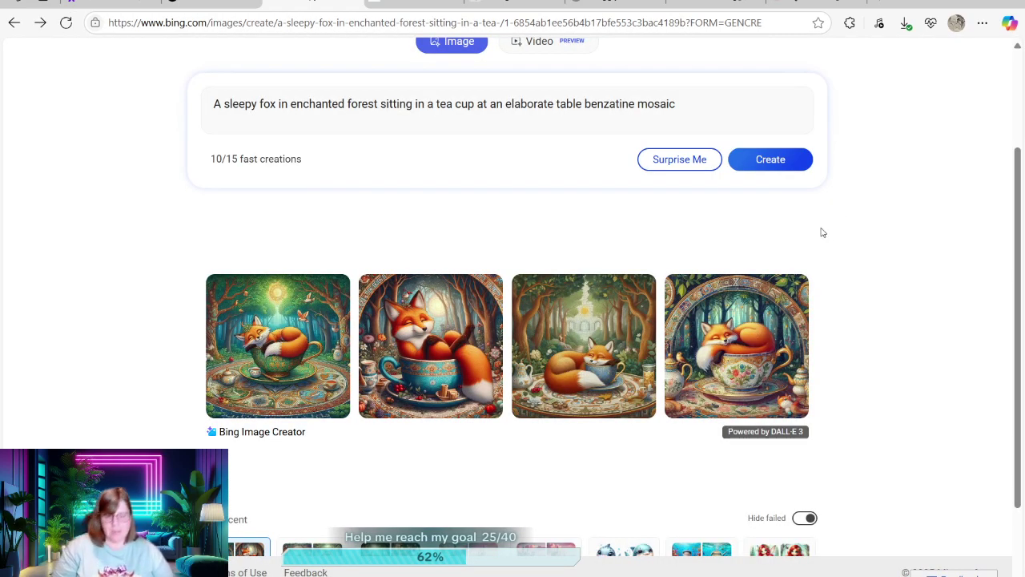
# Step: Switch to the Canva lesson deck, show the steampunk hummingbird slide and play its video
pyautogui.click(112, 2)
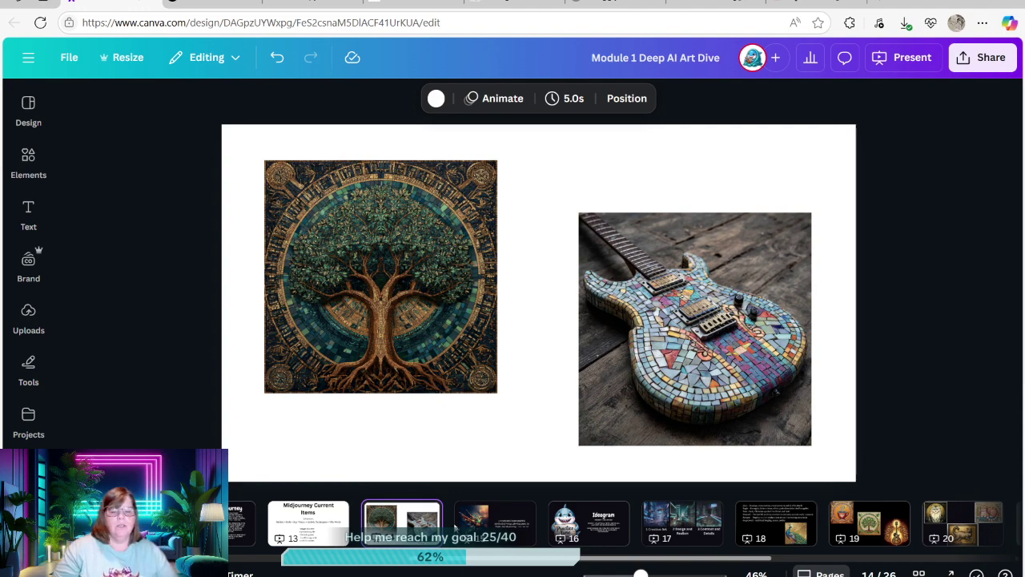
pyautogui.click(496, 521)
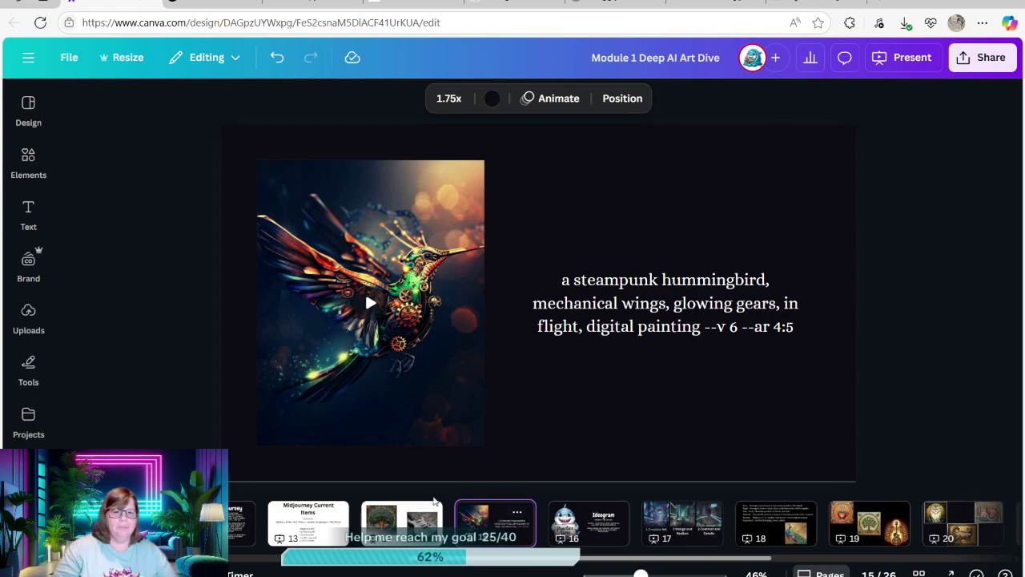
pyautogui.moveTo(369, 301)
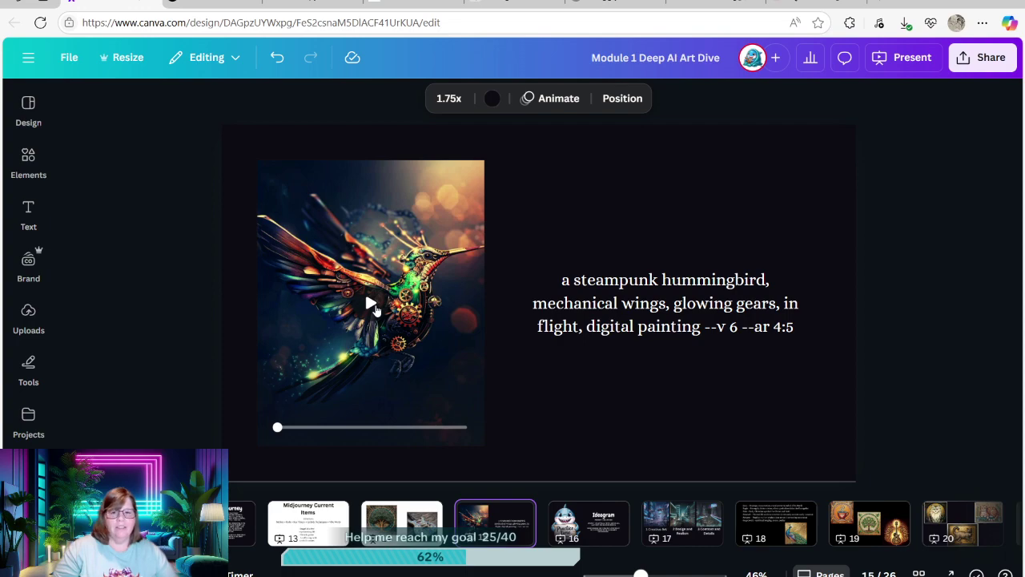
pyautogui.click(371, 304)
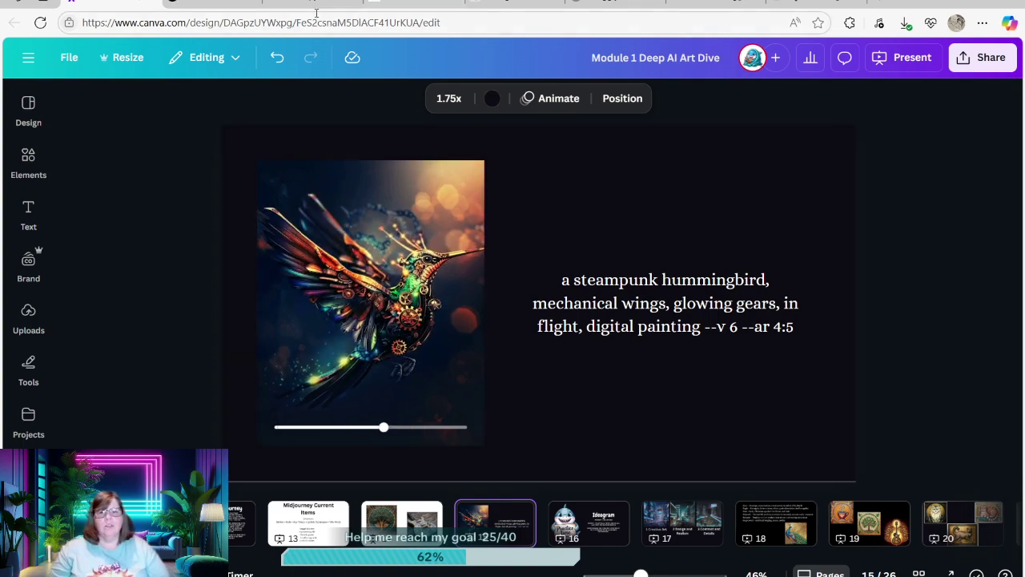
# Step: Copy the text box with the steampunk hummingbird prompt and select its full text
pyautogui.click(583, 292)
pyautogui.rightClick(583, 292)
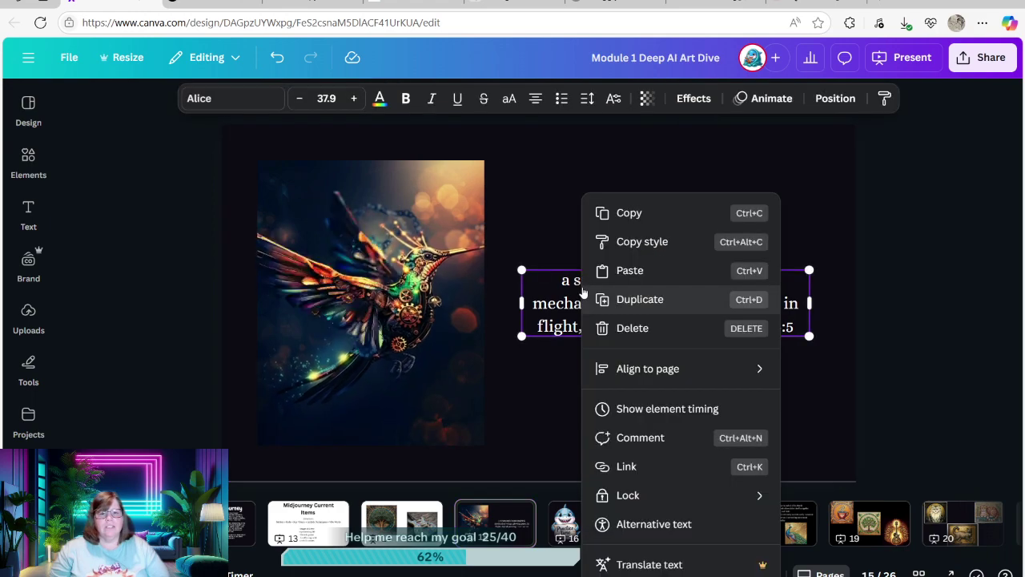
pyautogui.click(623, 213)
pyautogui.doubleClick(585, 293)
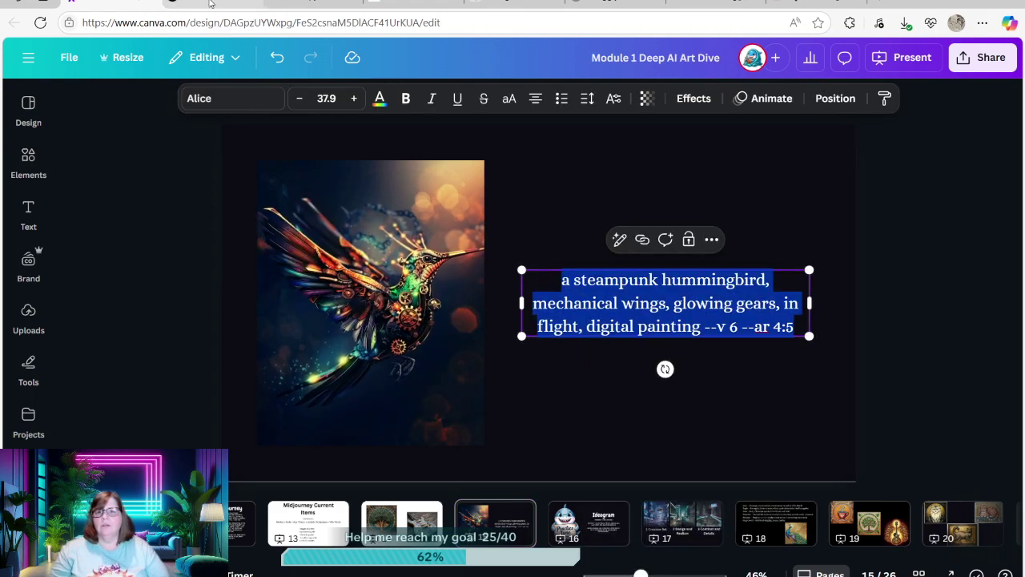
# Step: Switch to Midjourney and enter the prompt "a steampunk hummingbird, mechanical wings, glowing gears, in flight benzatine mosaic"
pyautogui.click(410, 4)
pyautogui.moveTo(559, 71); pyautogui.dragTo(188, 88)
pyautogui.write('a steampunk')
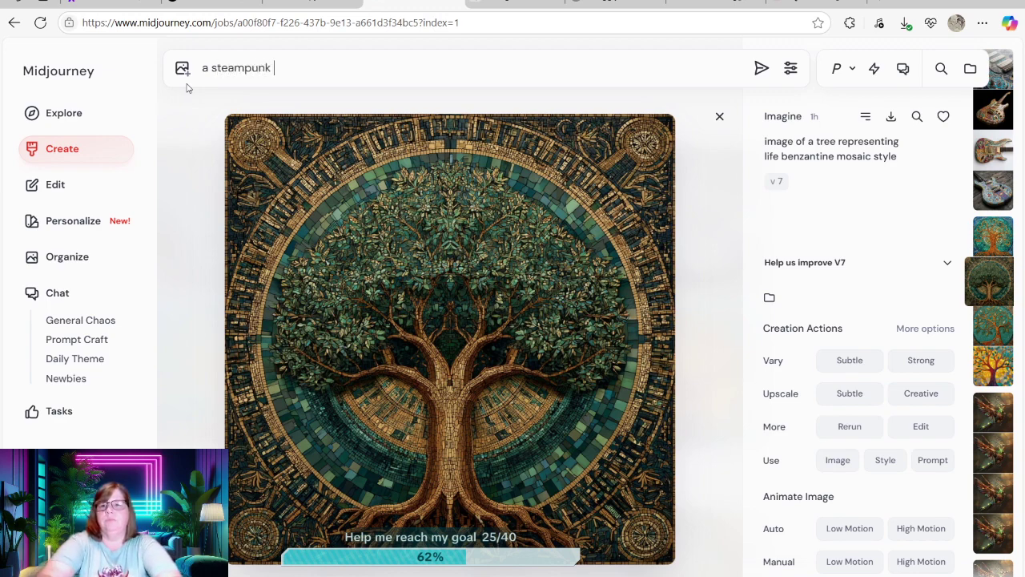
pyautogui.write(' hummingbu')
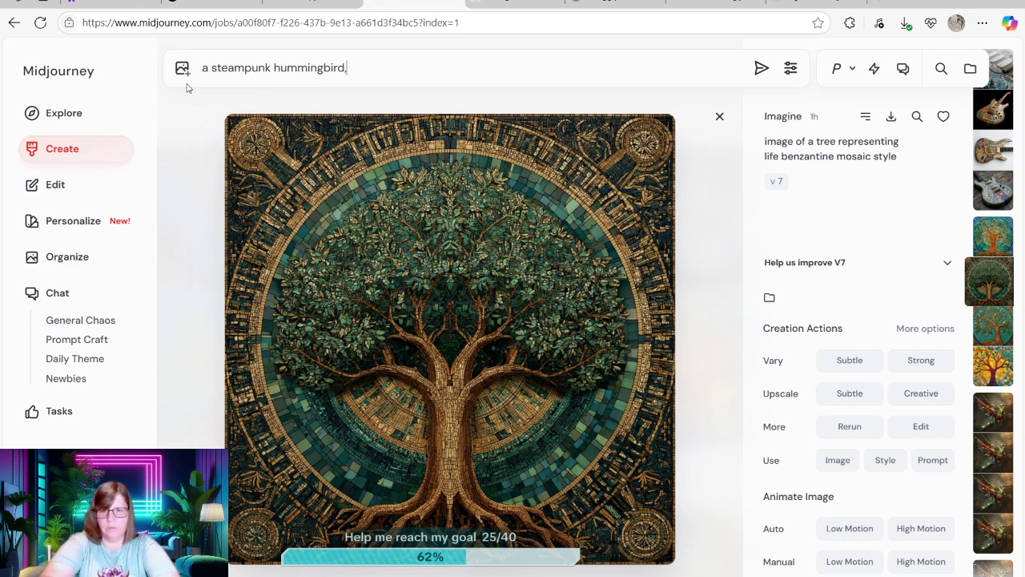
pyautogui.write('chanical')
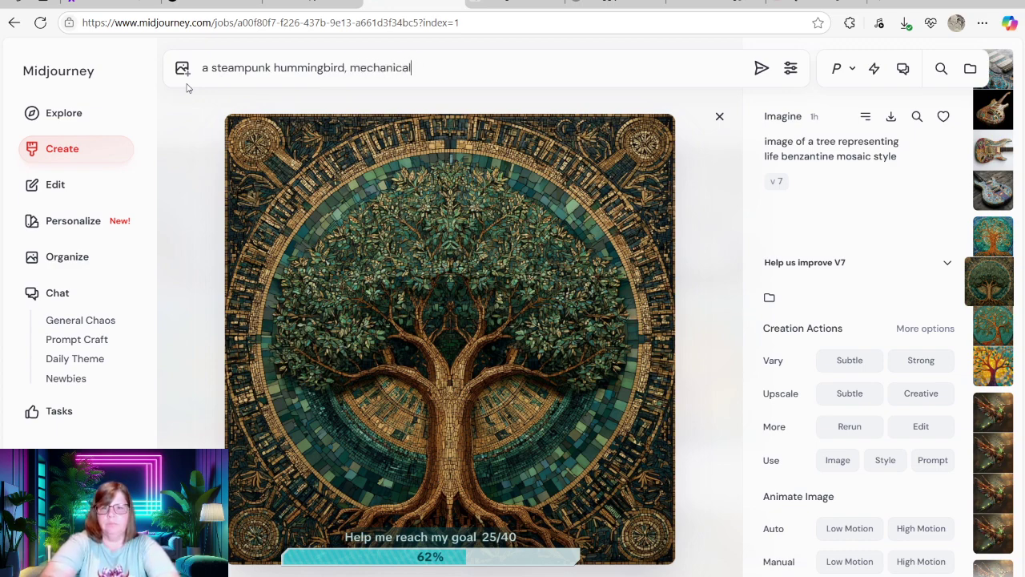
pyautogui.write(' wings, glo')
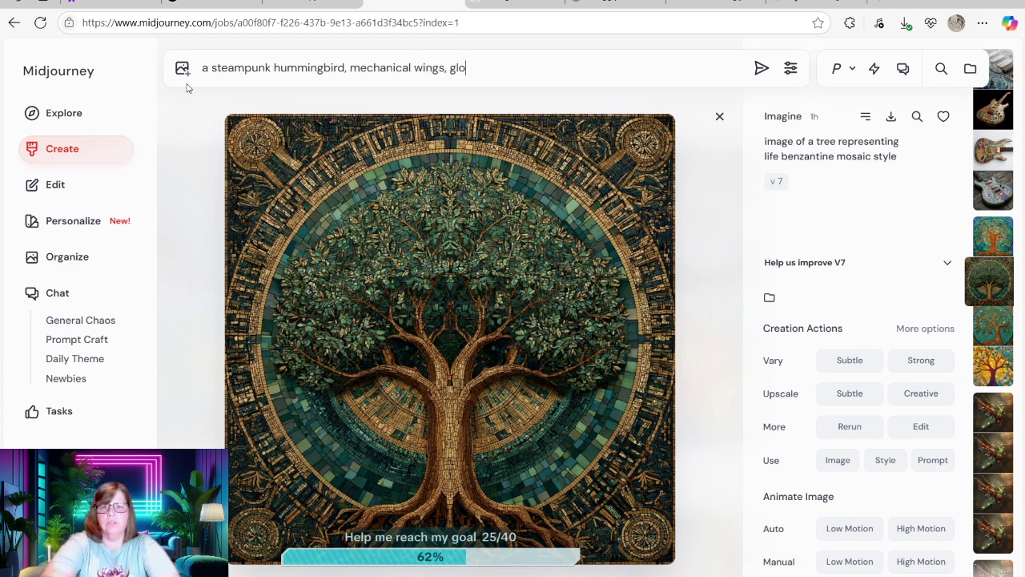
pyautogui.write('wing gears, in flight')
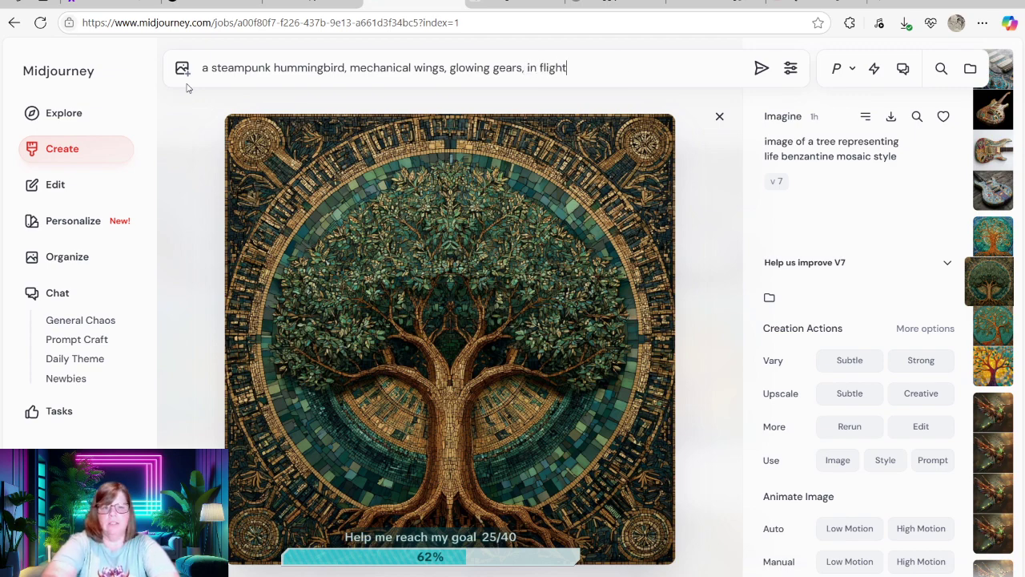
pyautogui.write(' benzatin')
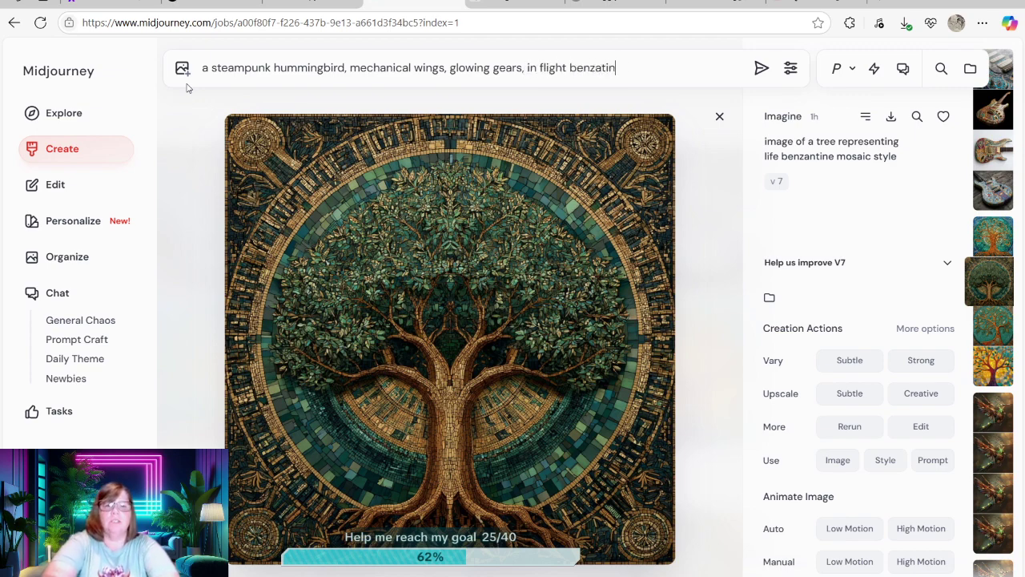
pyautogui.write('e mosaic')
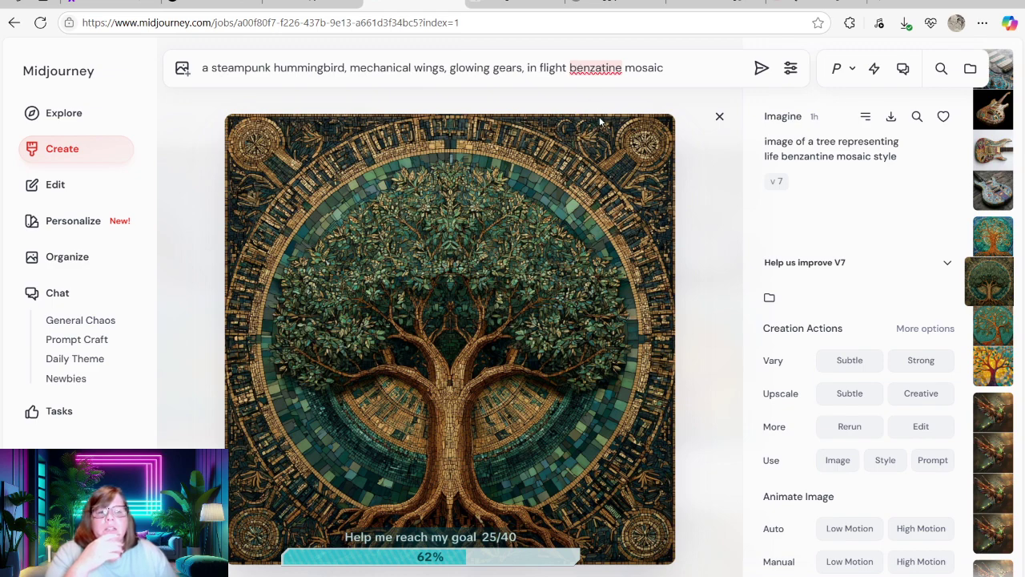
# Step: Submit the hummingbird mosaic prompt and browse the created images down to yesterday's steampunk hummingbird videos
pyautogui.click(760, 68)
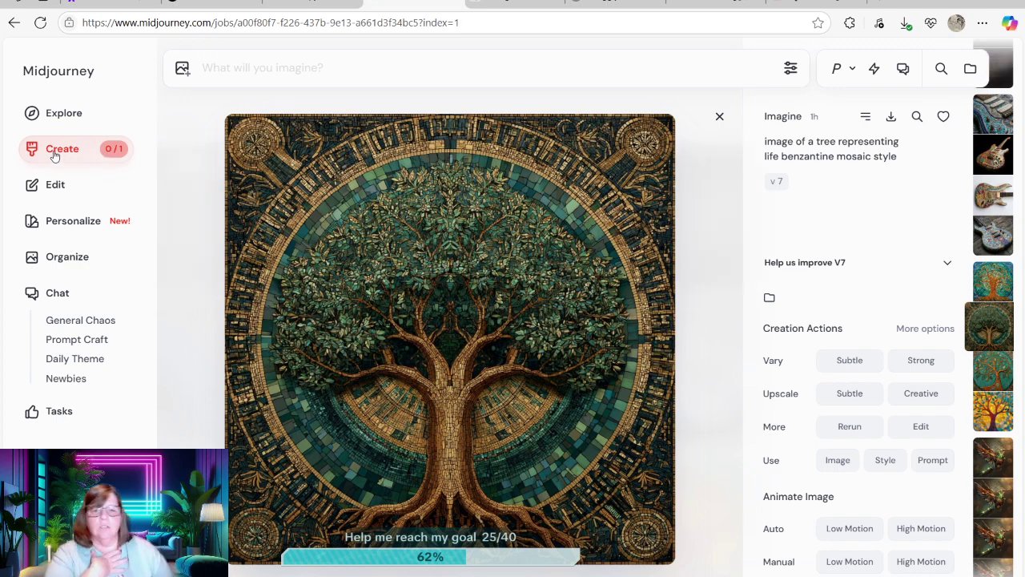
pyautogui.click(53, 153)
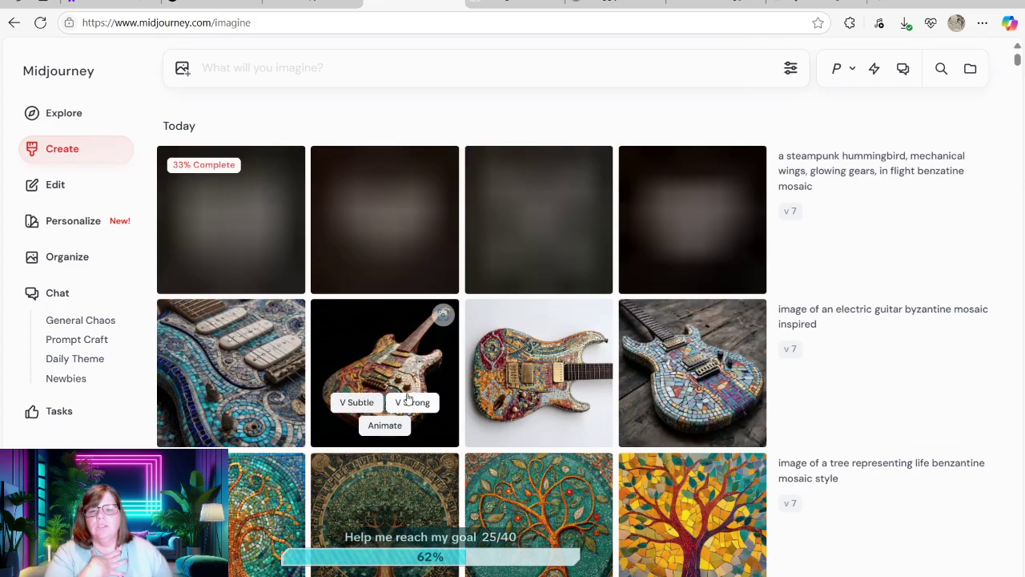
pyautogui.scroll(-5, 376, 405)
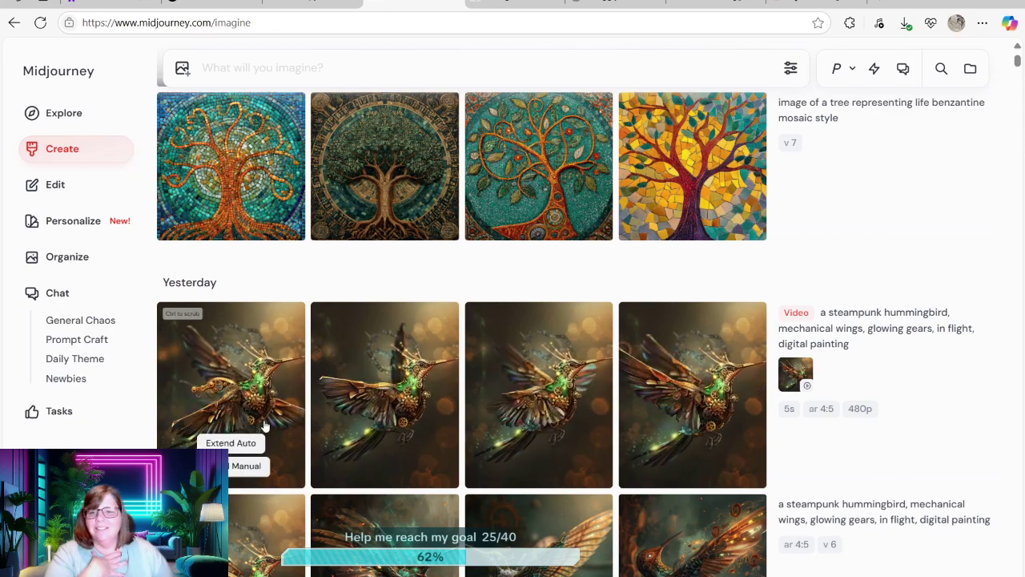
# Step: Look over yesterday's steampunk hummingbirds and view each of the four new hummingbird mosaic images enlarged
pyautogui.scroll(-1, 267, 417)
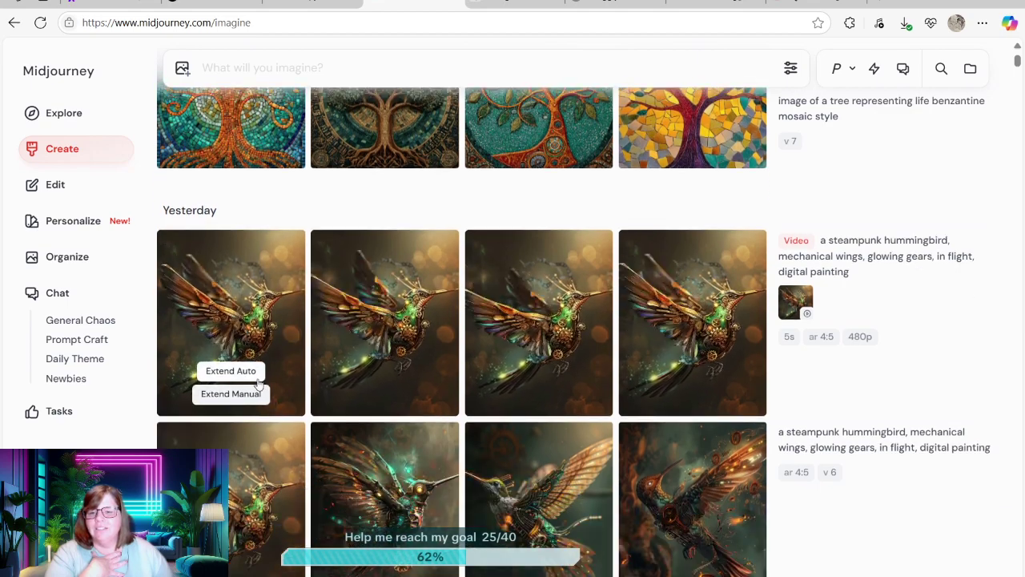
pyautogui.scroll(-2, 259, 385)
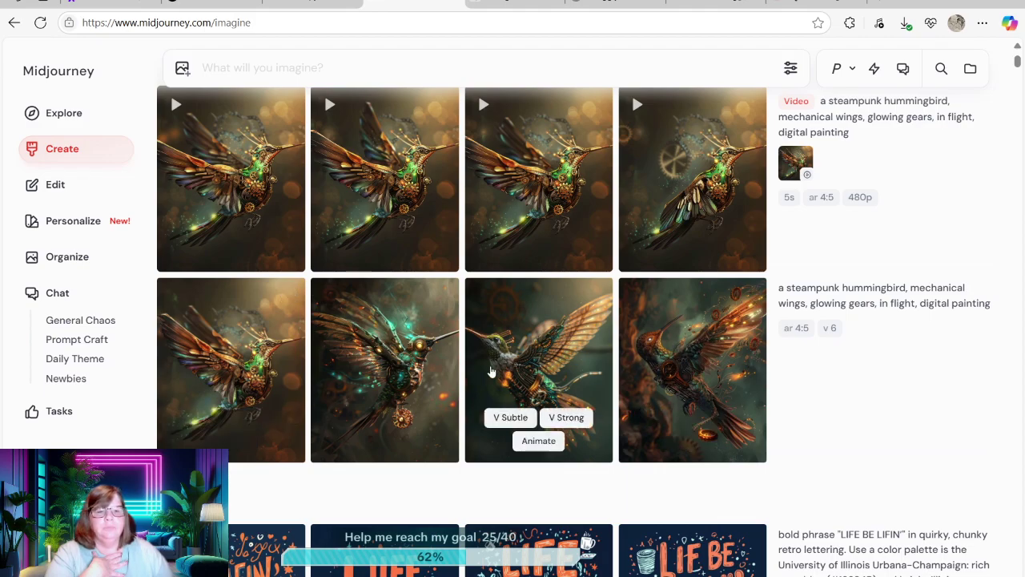
pyautogui.scroll(8, 444, 366)
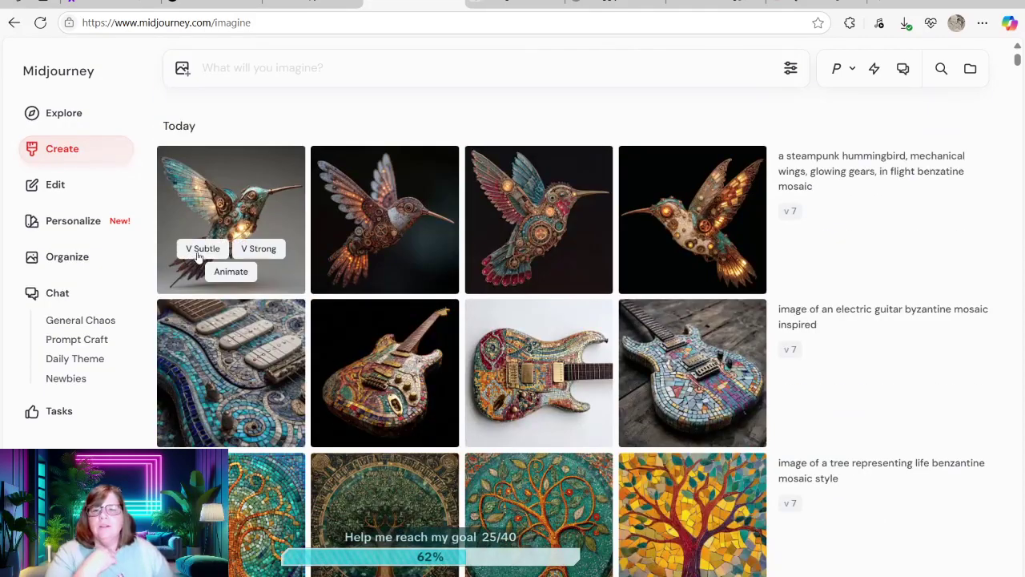
pyautogui.click(218, 213)
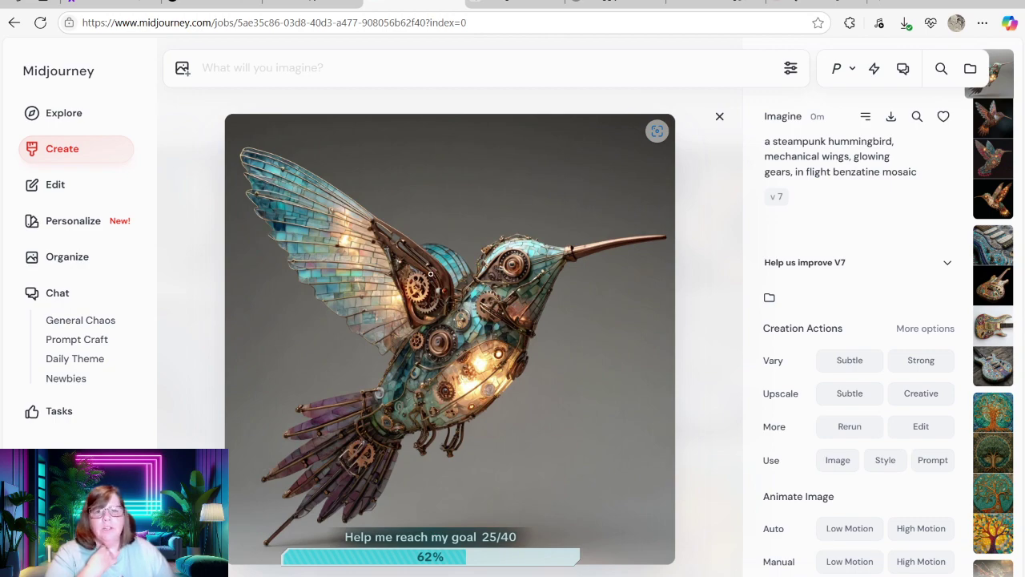
pyautogui.click(59, 152)
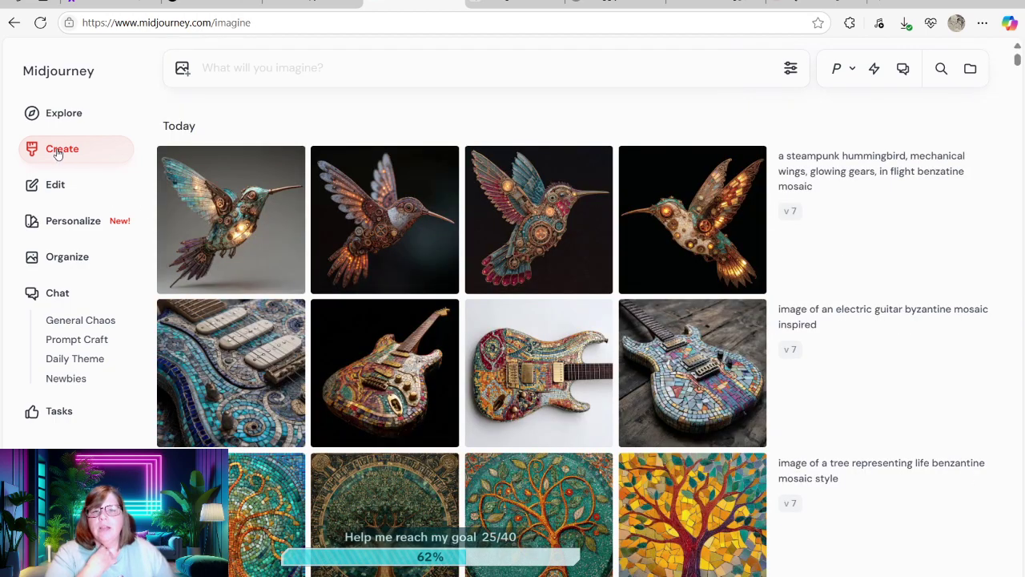
pyautogui.click(392, 223)
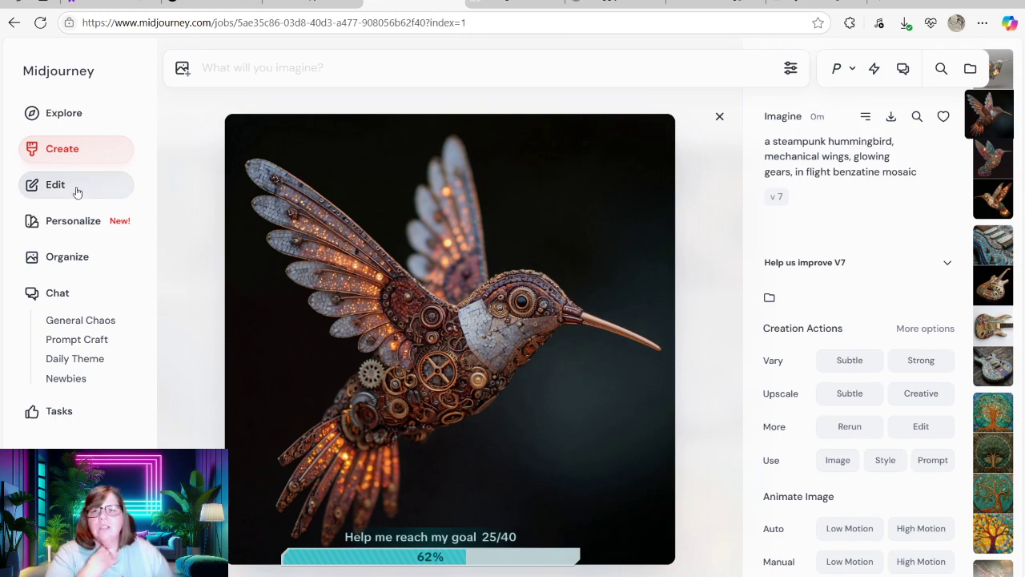
pyautogui.click(69, 157)
pyautogui.click(526, 214)
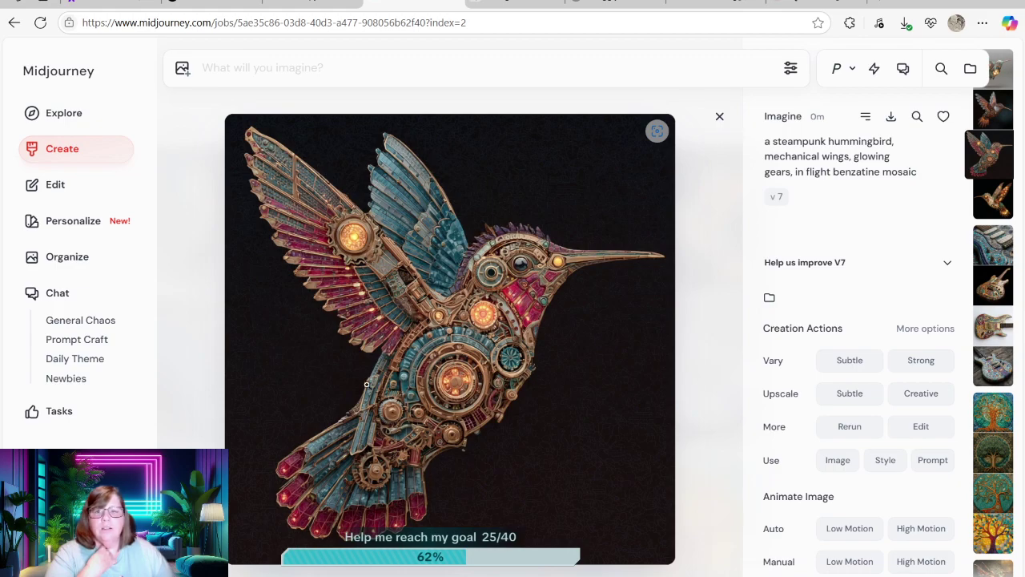
pyautogui.click(90, 154)
pyautogui.click(655, 197)
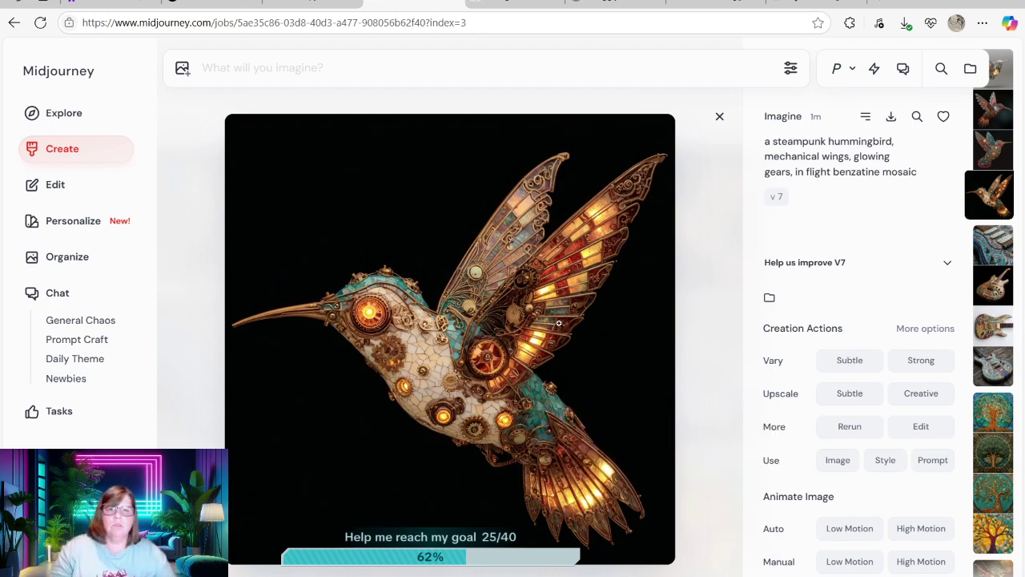
# Step: Switch to Ideogram and browse through the previously created images, returning to the newest ones
pyautogui.click(506, 8)
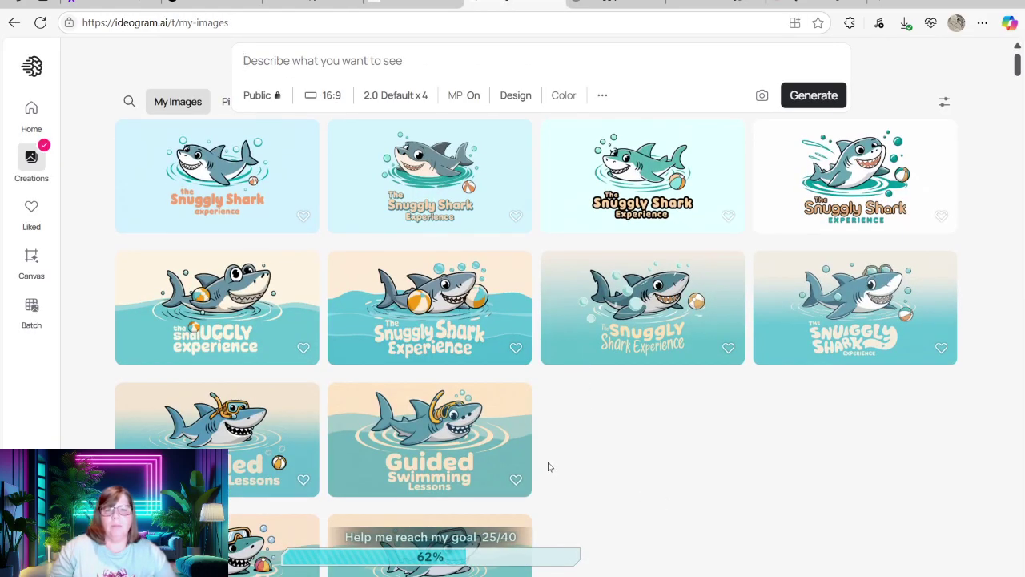
pyautogui.scroll(-20, 425, 473)
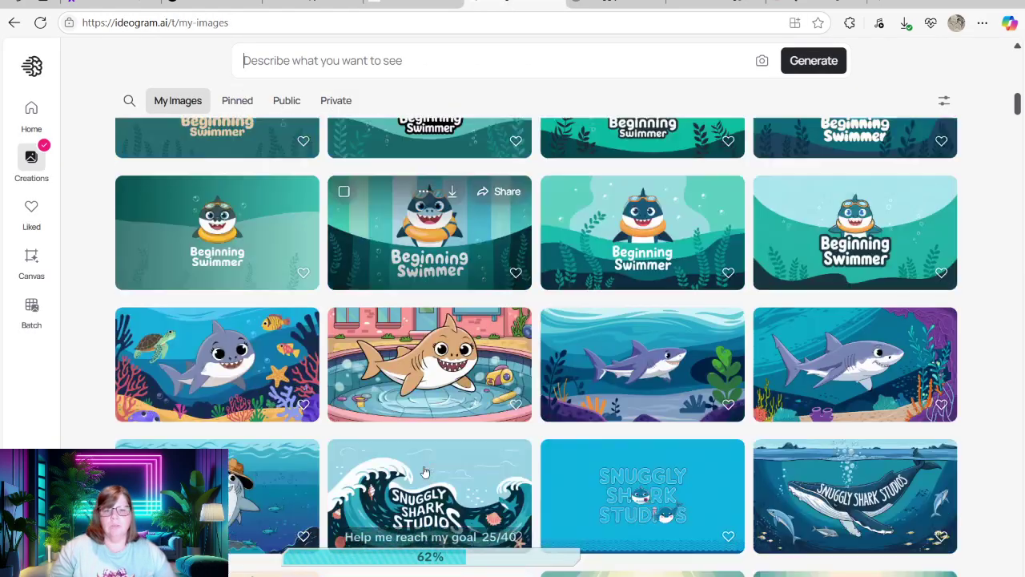
pyautogui.scroll(-20, 425, 473)
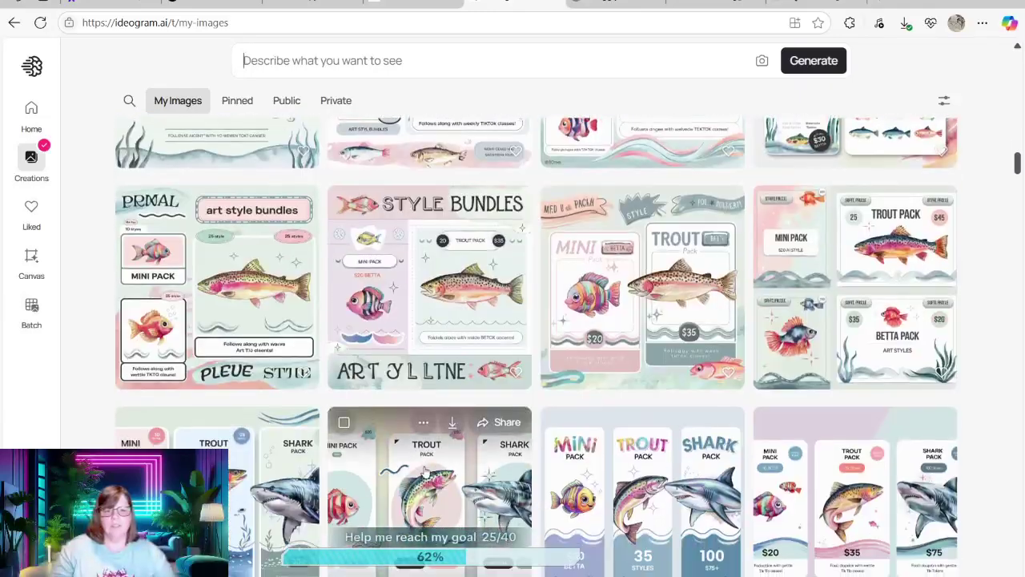
pyautogui.scroll(-10, 424, 473)
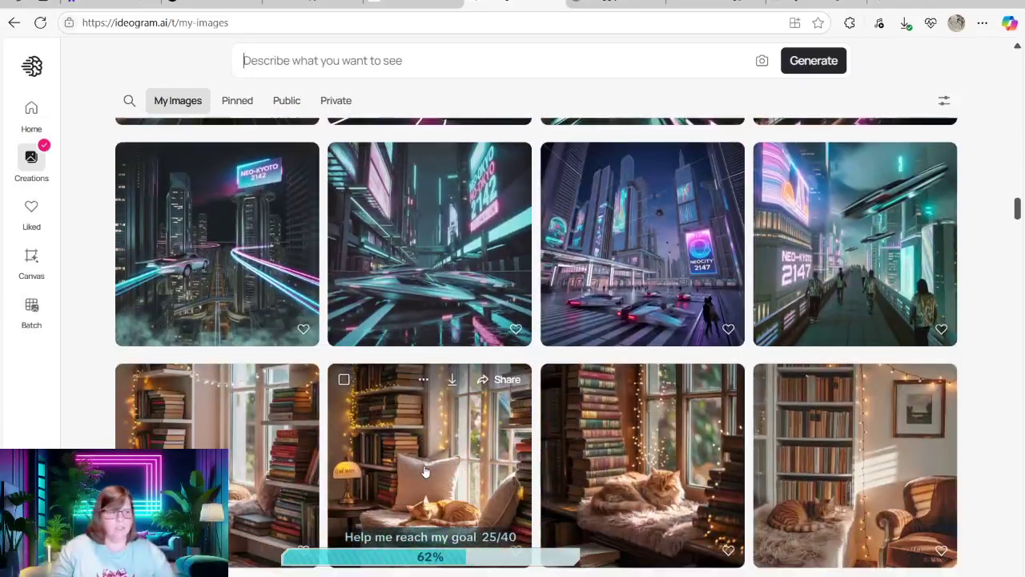
pyautogui.scroll(-10, 424, 471)
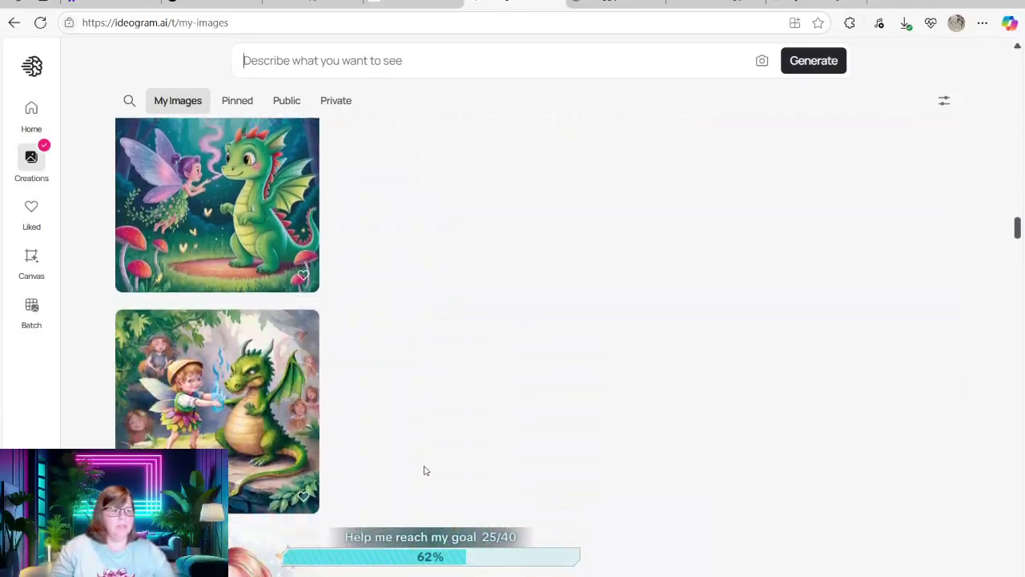
pyautogui.scroll(-10, 425, 473)
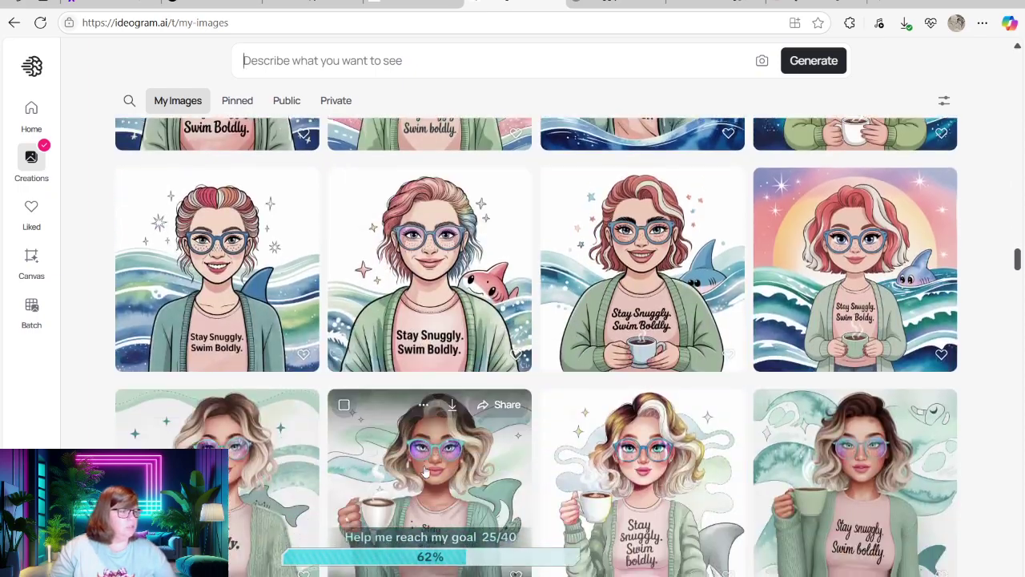
pyautogui.scroll(-5, 425, 473)
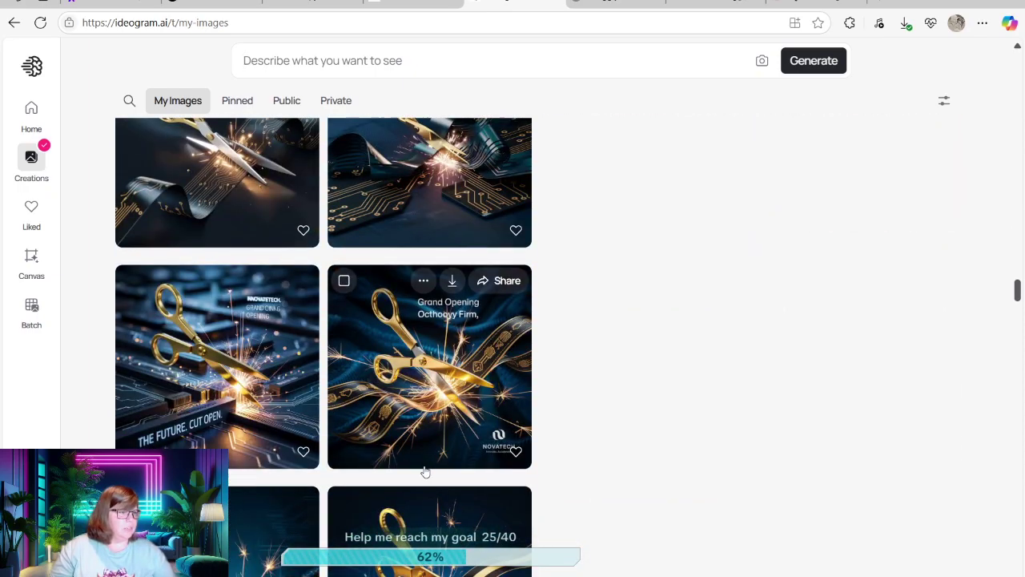
pyautogui.scroll(15, 445, 404)
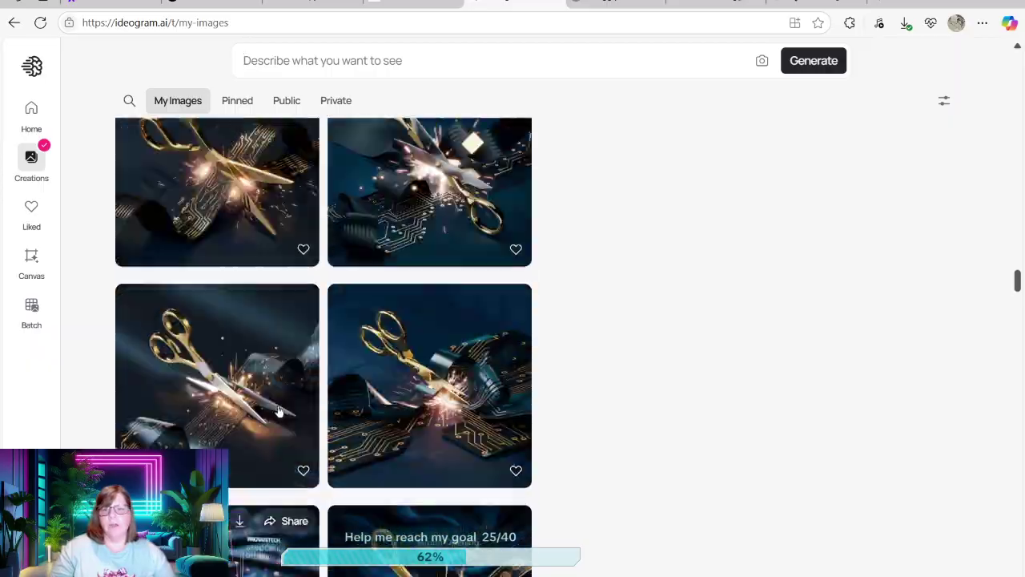
pyautogui.scroll(20, 251, 391)
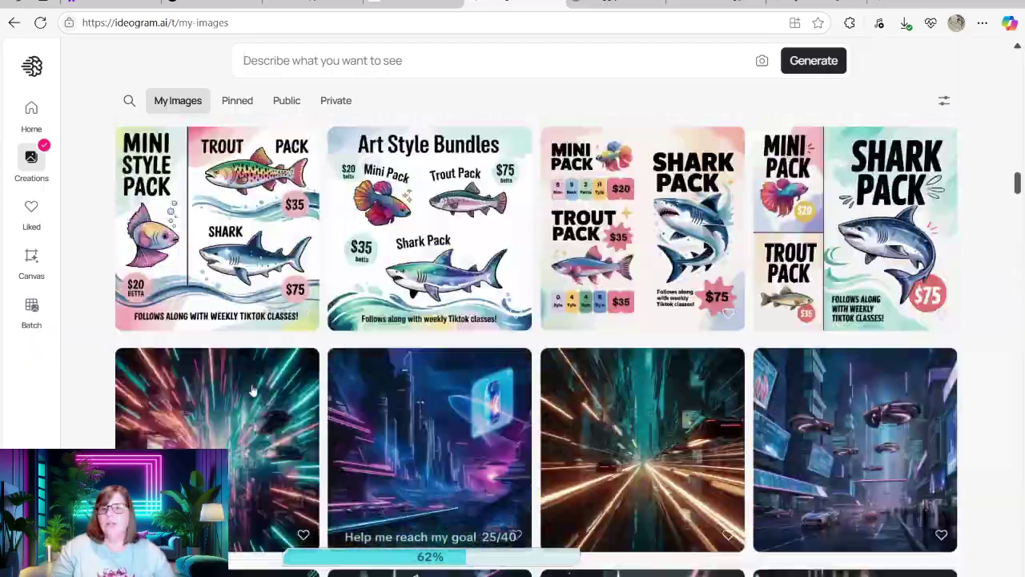
pyautogui.scroll(10, 251, 391)
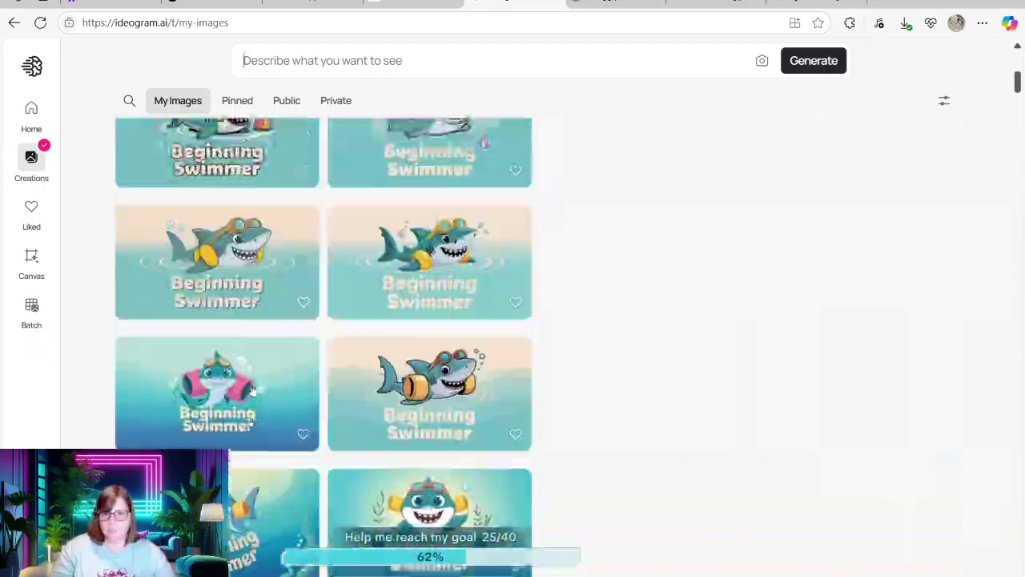
# Step: Copy the sleepy fox mosaic prompt from Bing Image Creator and paste it as the prompt in Ideogram
pyautogui.click(389, 67)
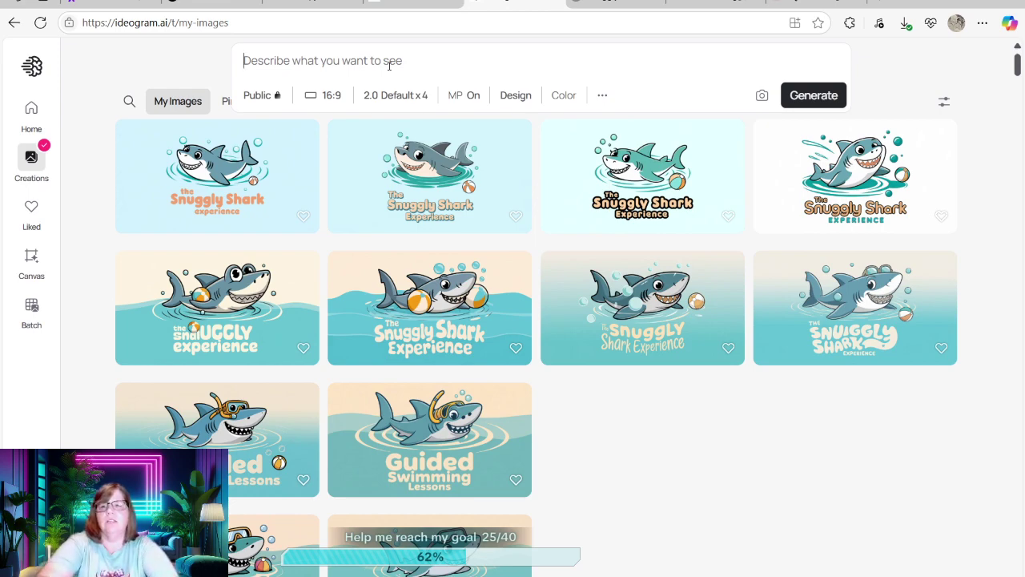
pyautogui.write('A')
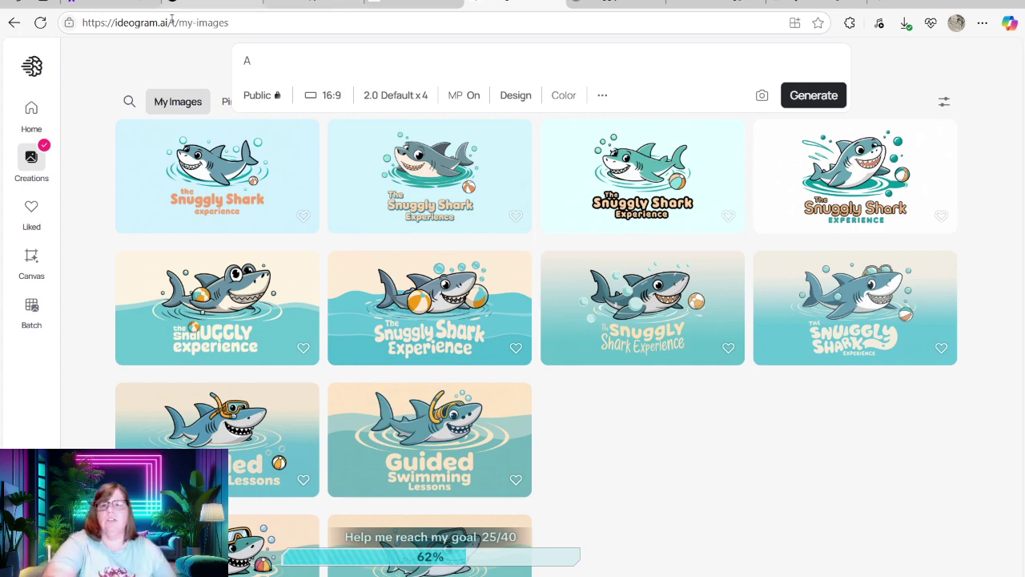
pyautogui.click(299, 3)
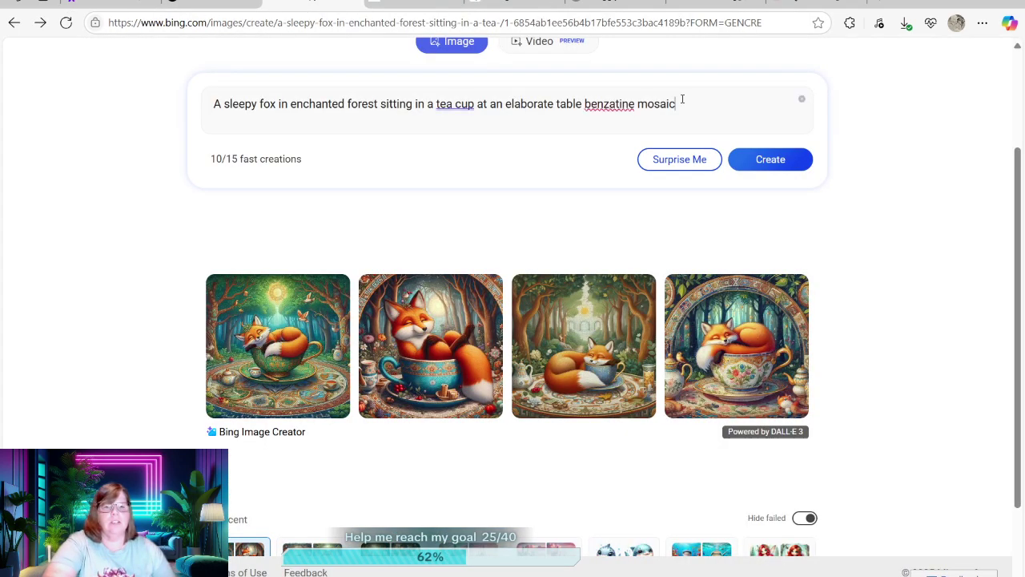
pyautogui.moveTo(680, 101); pyautogui.dragTo(214, 109)
pyautogui.hotkey('ctrl', 'c')
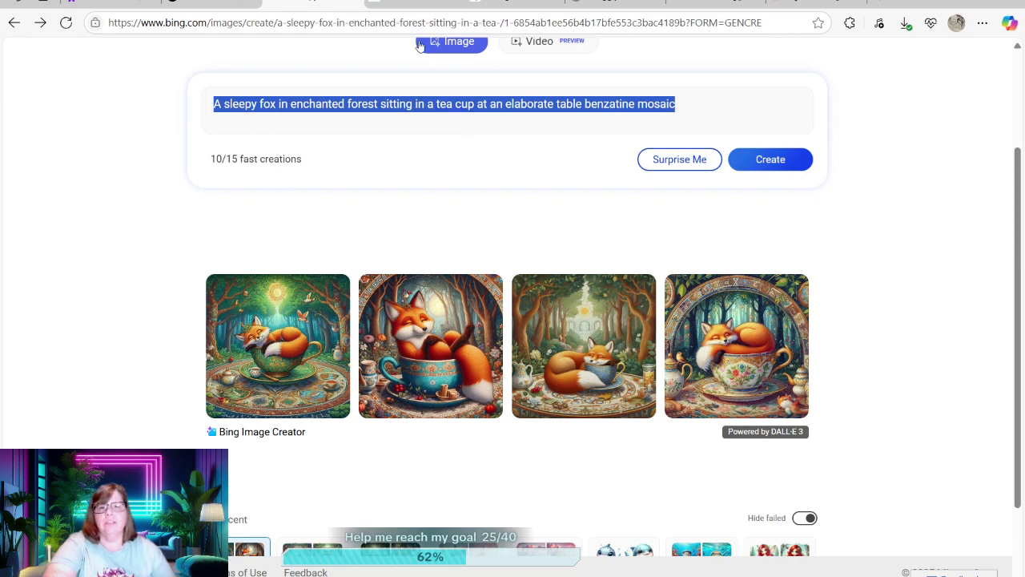
pyautogui.click(499, 6)
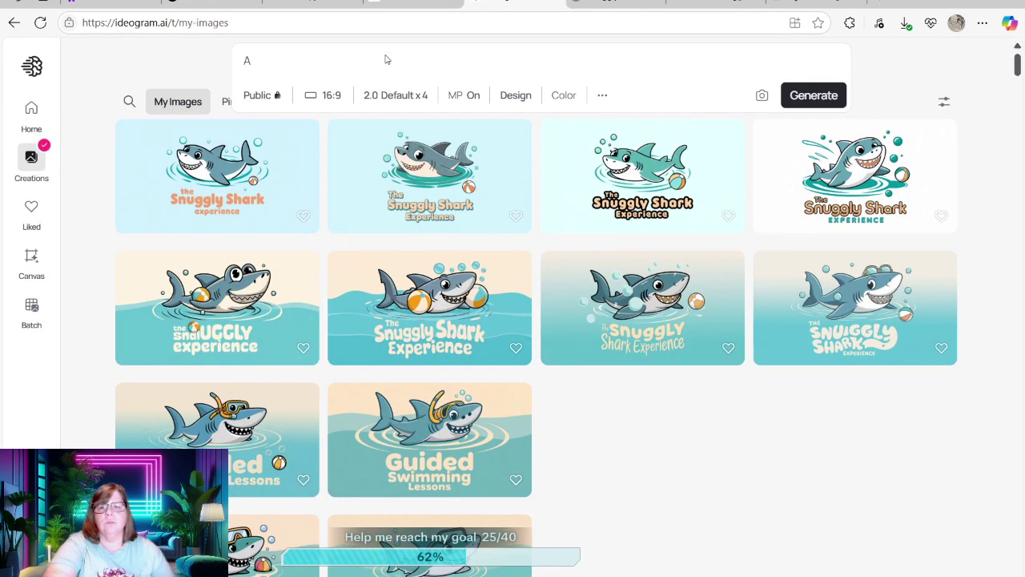
pyautogui.moveTo(350, 64); pyautogui.dragTo(243, 78)
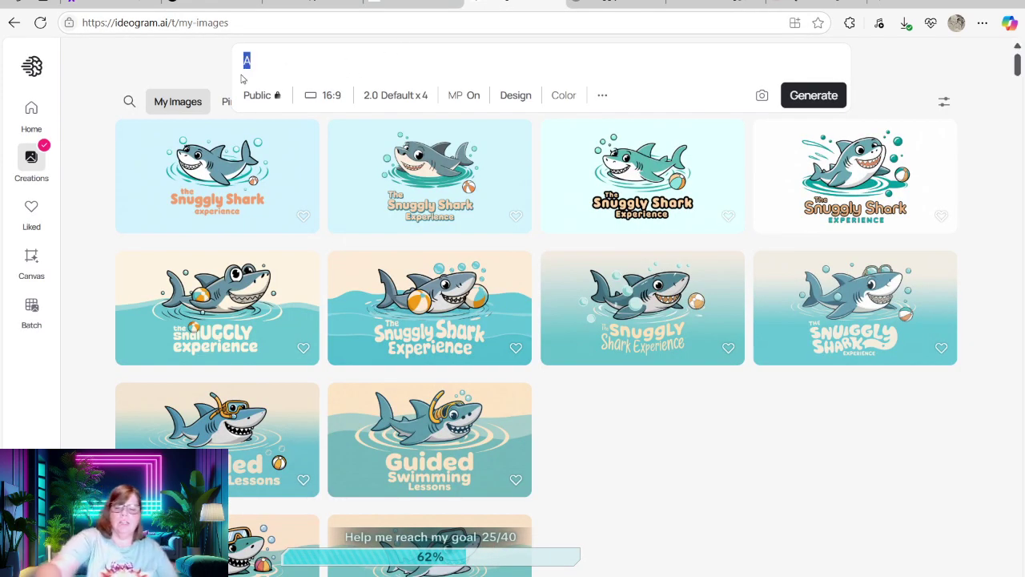
pyautogui.hotkey('ctrl', 'v')
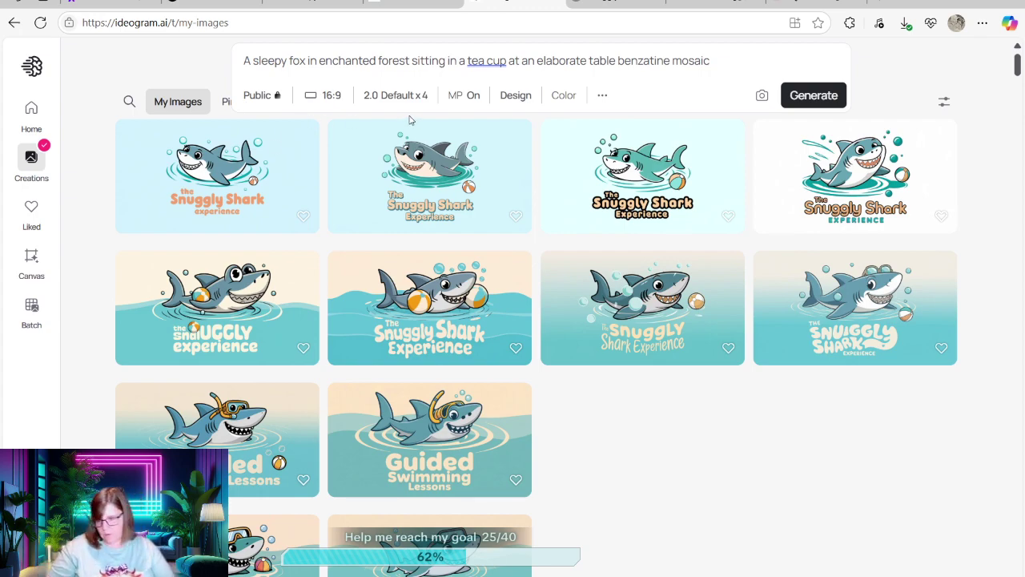
# Step: Show the Ideogram prompt structure slide in the Canva lesson deck and return to Ideogram
pyautogui.click(132, 6)
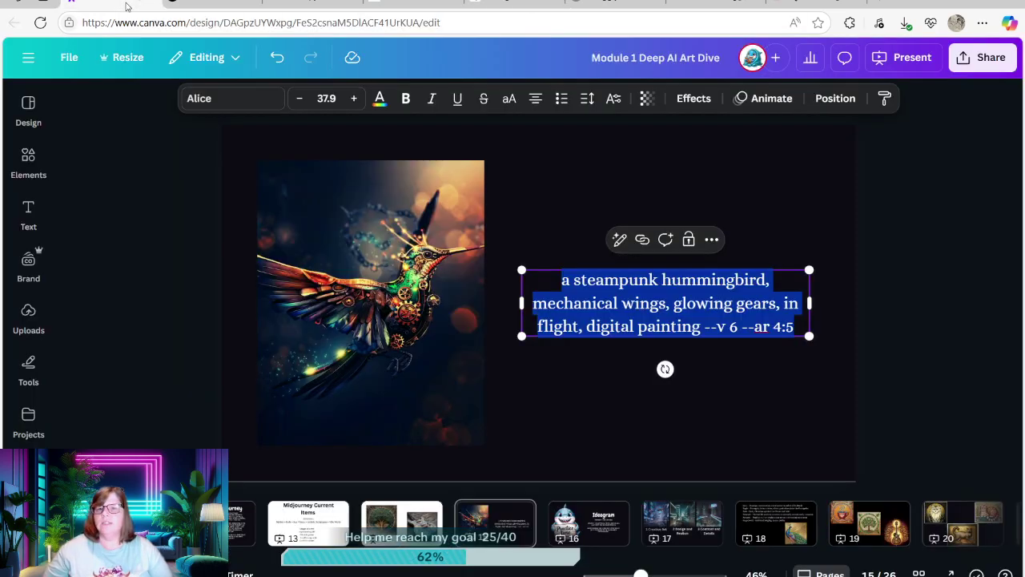
pyautogui.click(589, 516)
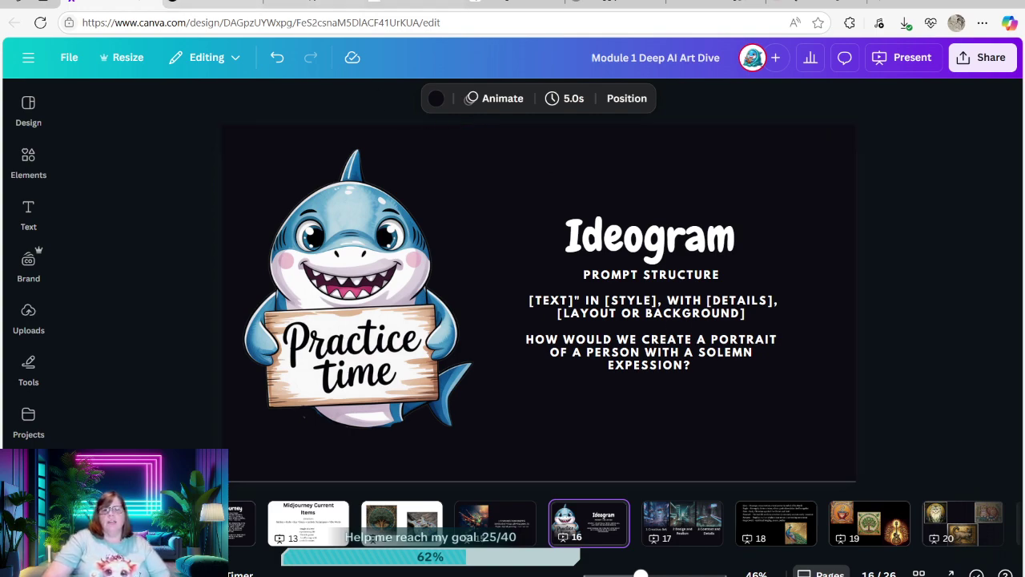
pyautogui.click(521, 6)
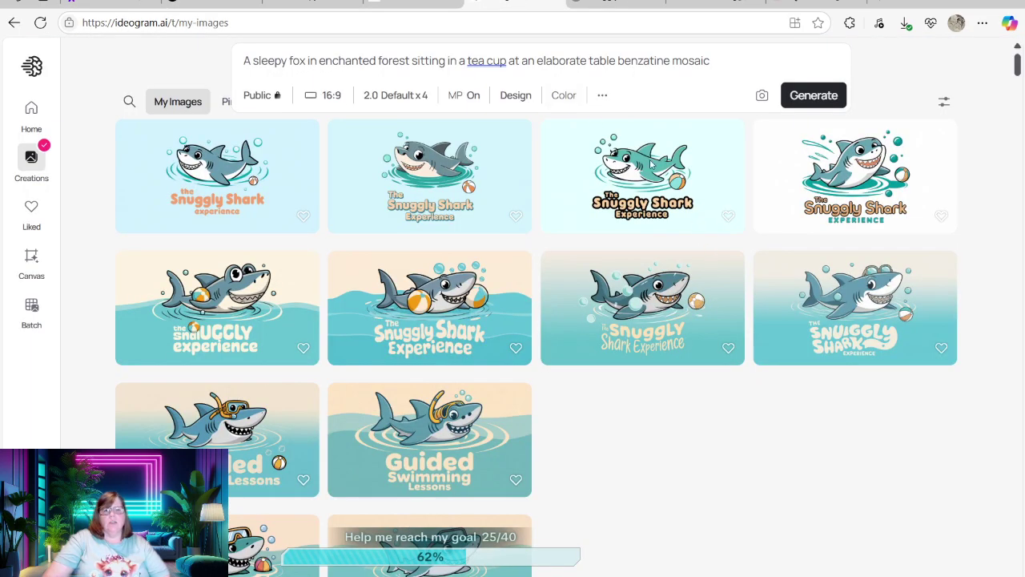
# Step: Move "benzatine mosaic" to right after the prompt's opening "A", add "style" after it, and generate the fox images
pyautogui.moveTo(616, 60); pyautogui.dragTo(710, 56)
pyautogui.hotkey('ctrl', 'c')
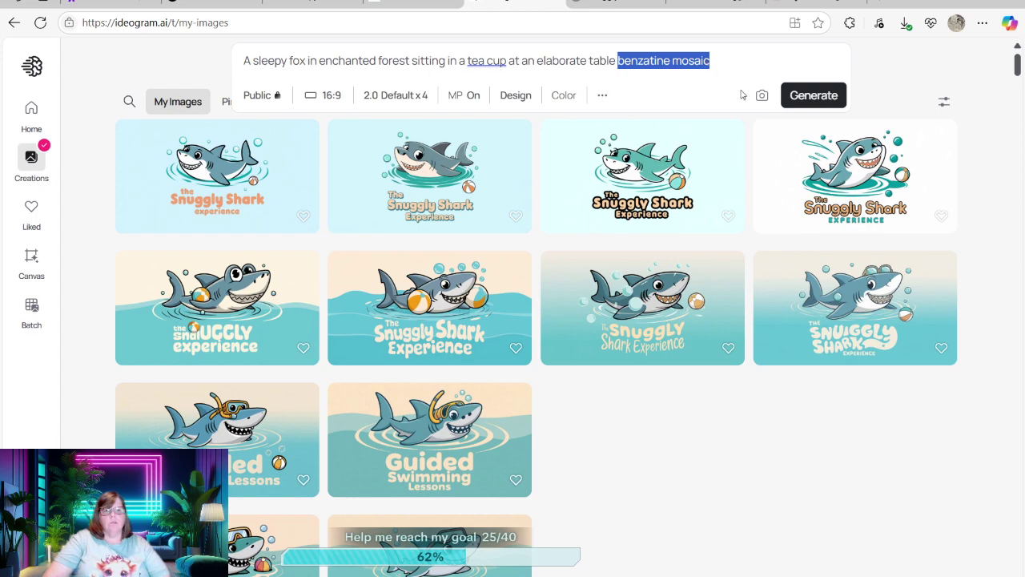
pyautogui.press('BackSpace')
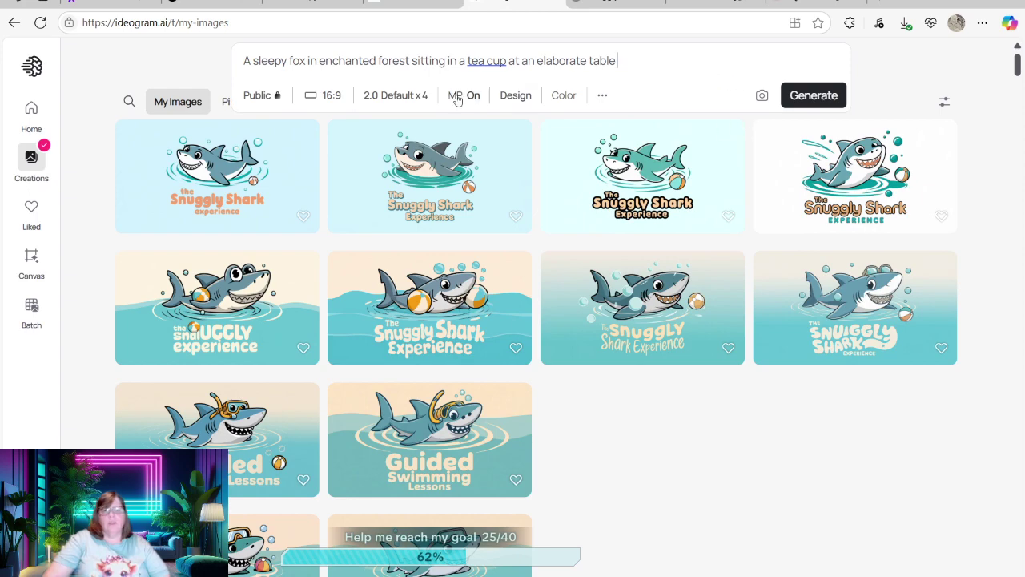
pyautogui.click(255, 68)
pyautogui.hotkey('ctrl', 'v')
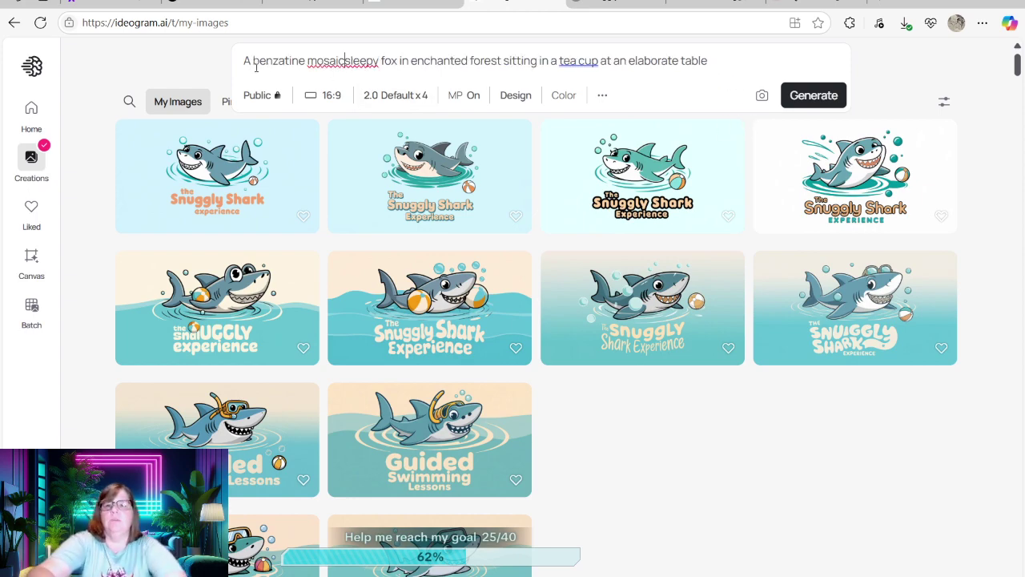
pyautogui.write('style')
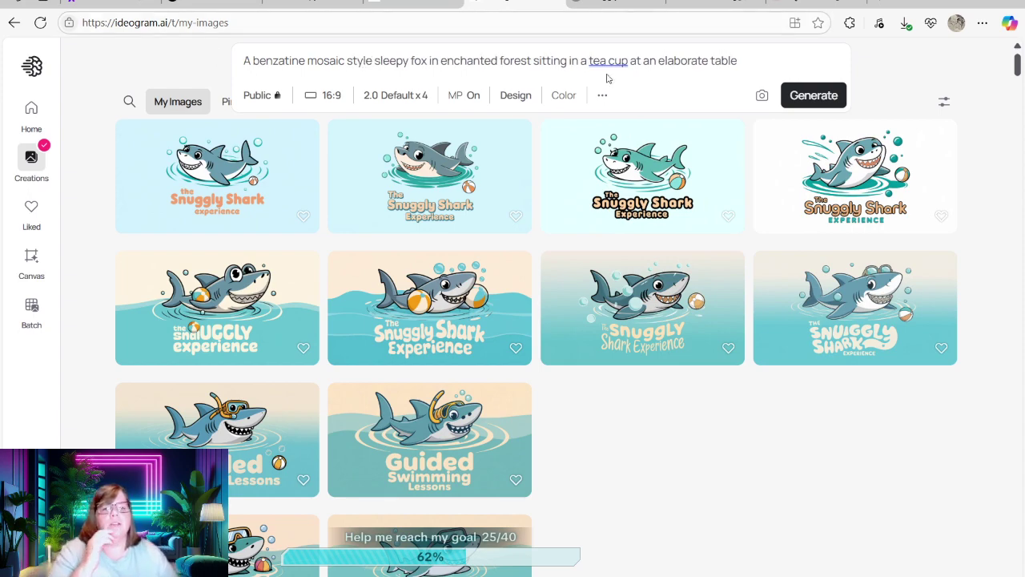
pyautogui.click(811, 96)
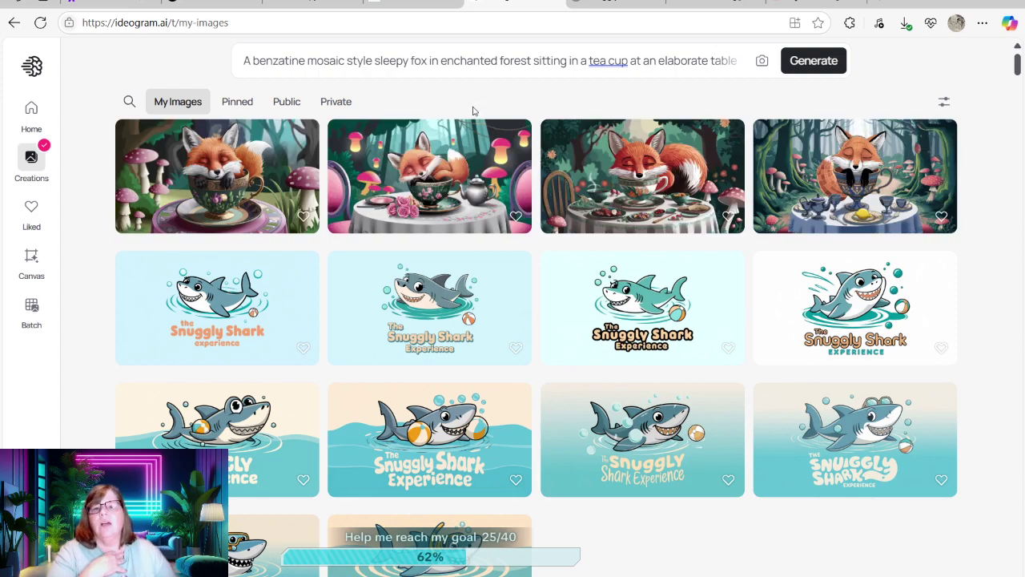
# Step: Switch to Bing Image Creator and enlarge the first sleepy fox mosaic image for comparison
pyautogui.click(327, 2)
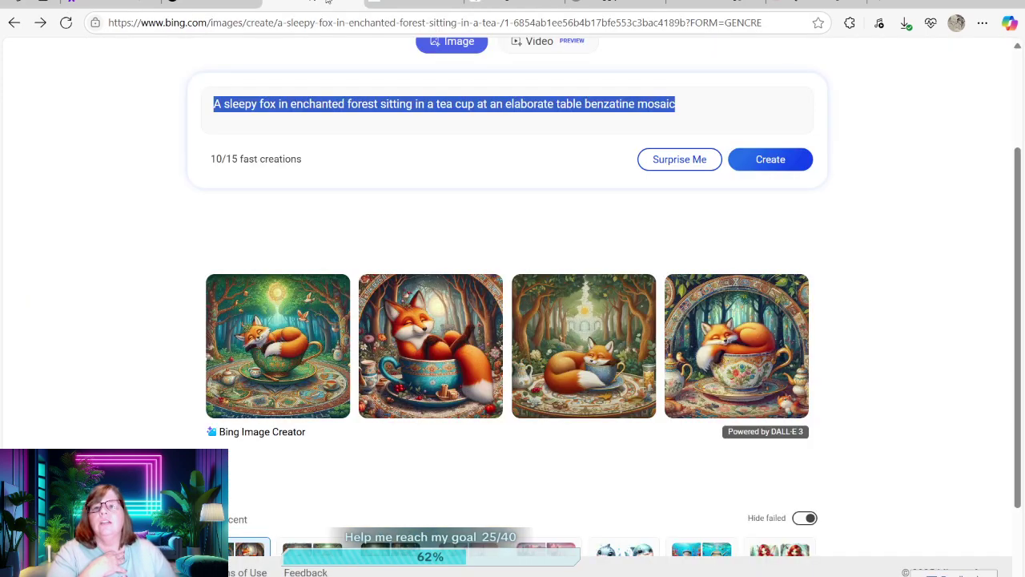
pyautogui.click(309, 361)
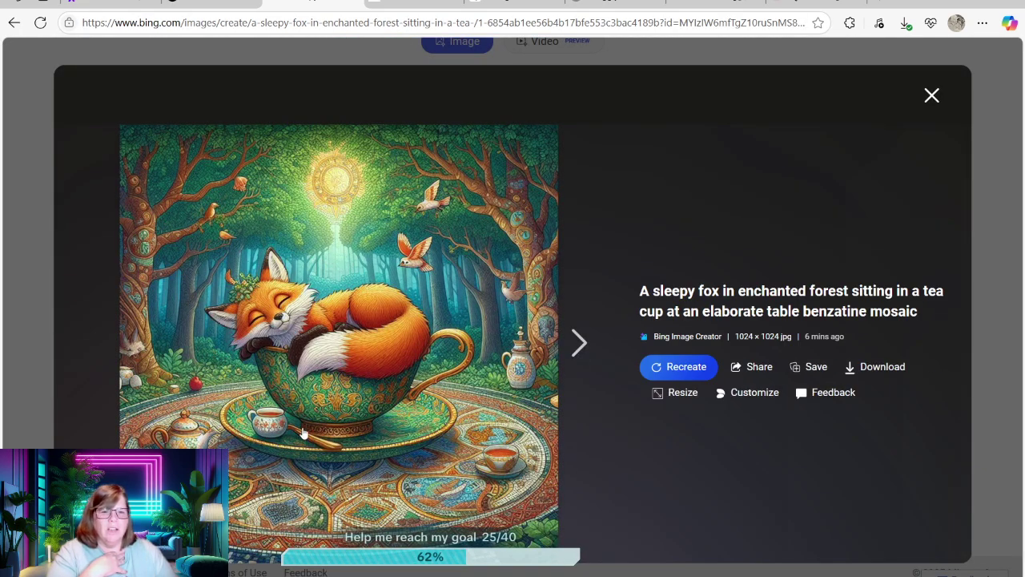
# Step: Close the enlarged Bing image, switch to Ideogram, and view each of the four newly generated fox images at full size
pyautogui.click(931, 96)
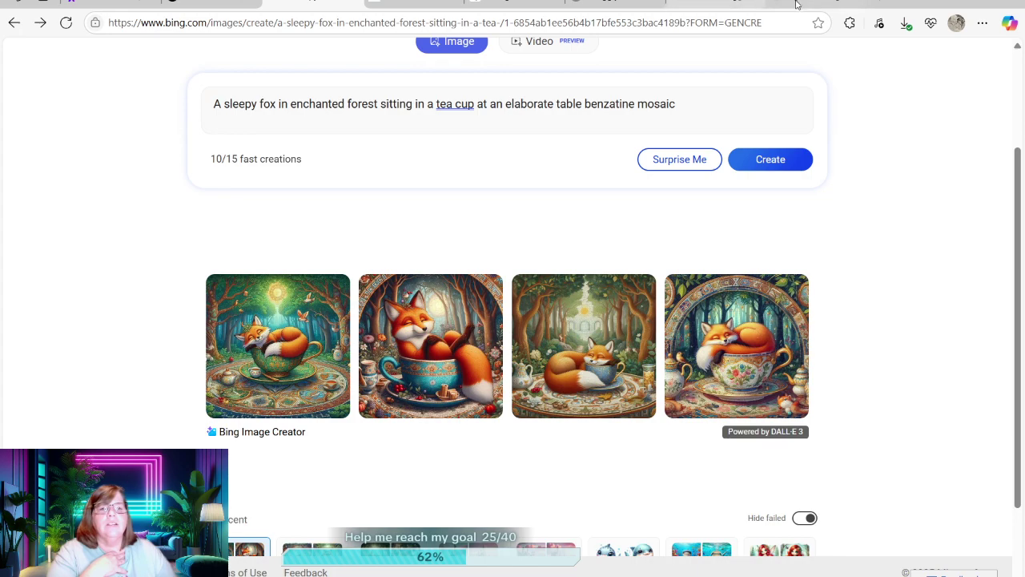
pyautogui.click(515, 2)
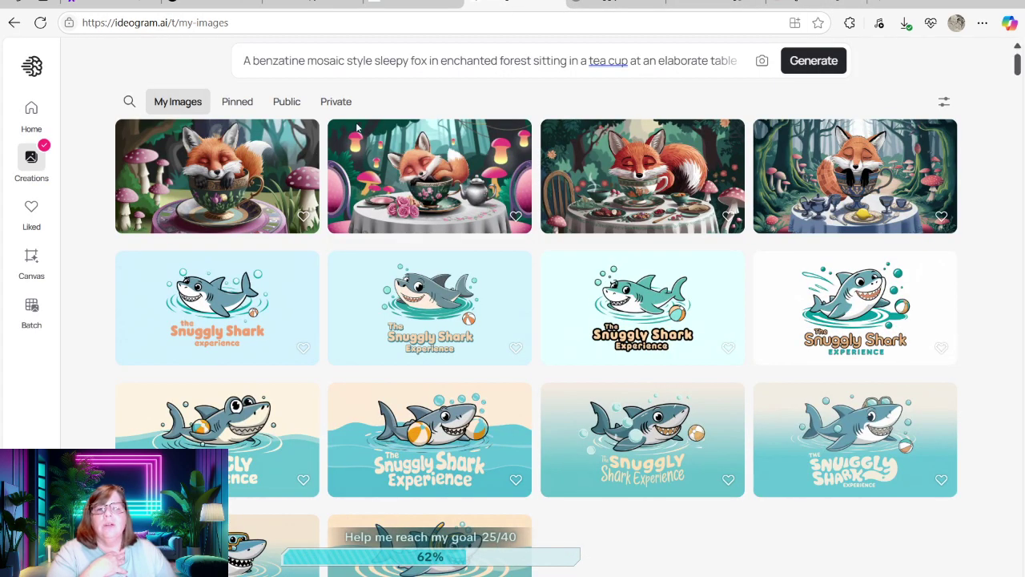
pyautogui.click(223, 197)
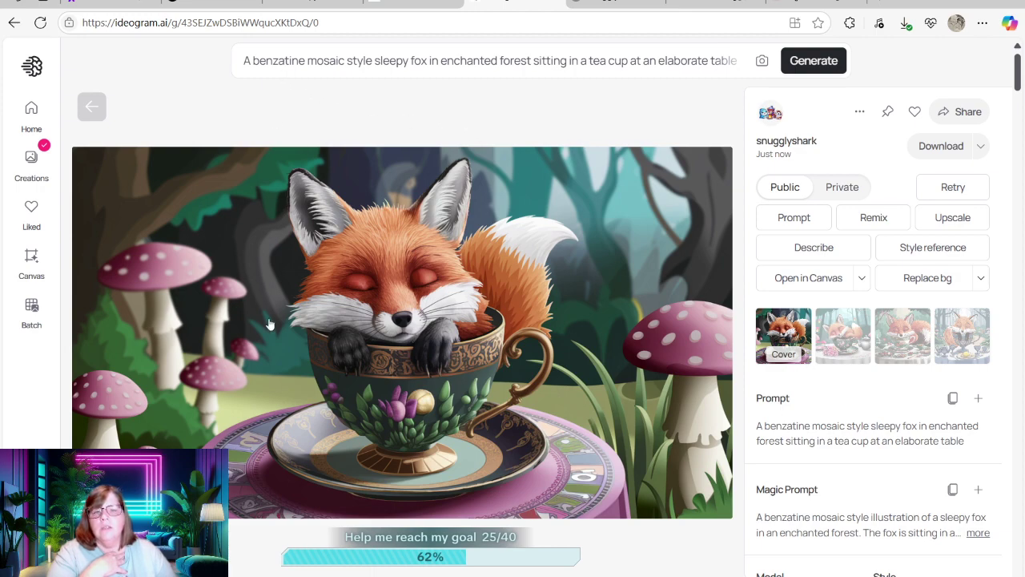
pyautogui.click(365, 62)
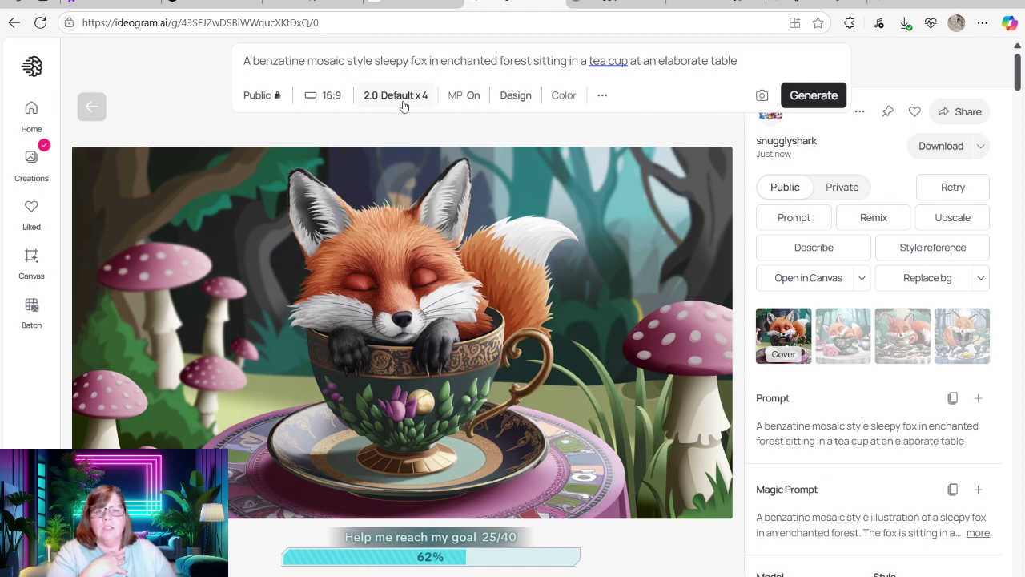
pyautogui.click(849, 337)
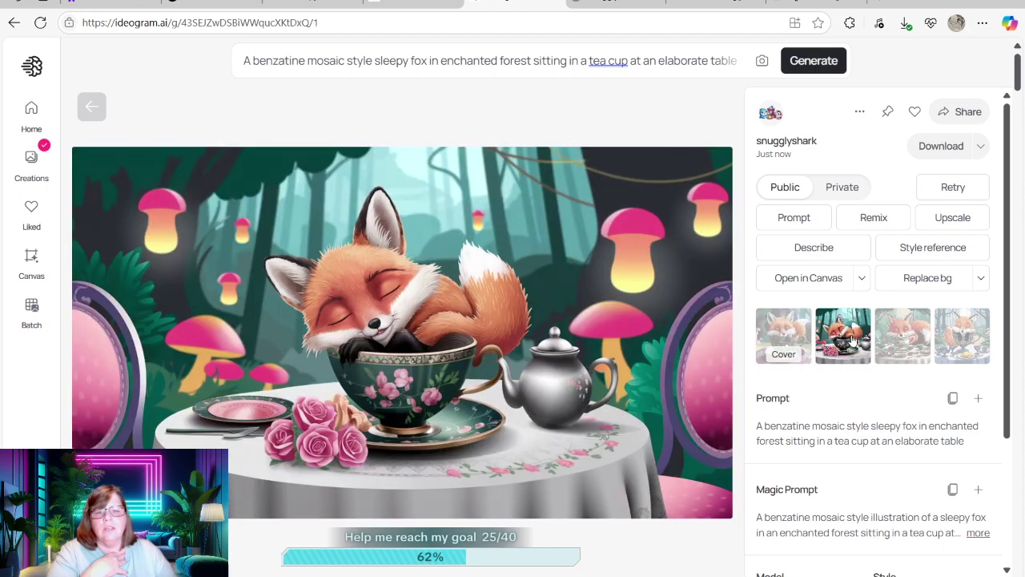
pyautogui.click(903, 340)
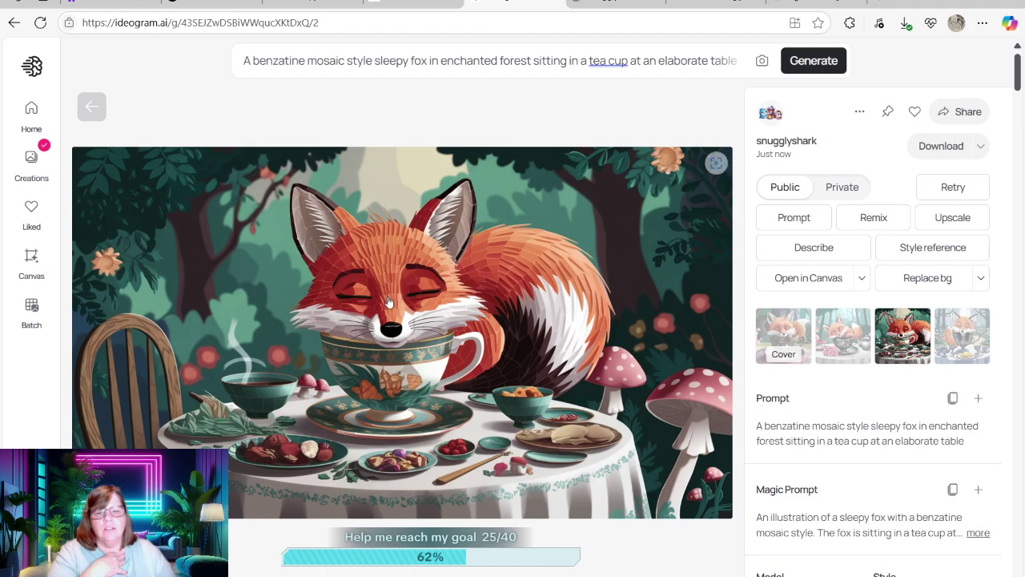
pyautogui.click(965, 340)
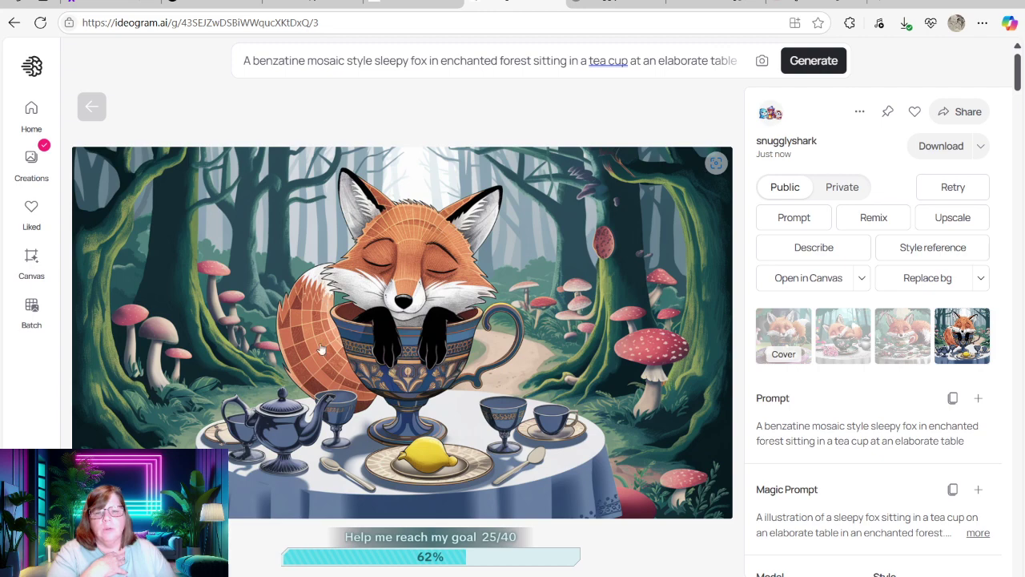
# Step: Set the model to 3.0 (latest) and generate the full sleepy fox prompt again
pyautogui.click(462, 63)
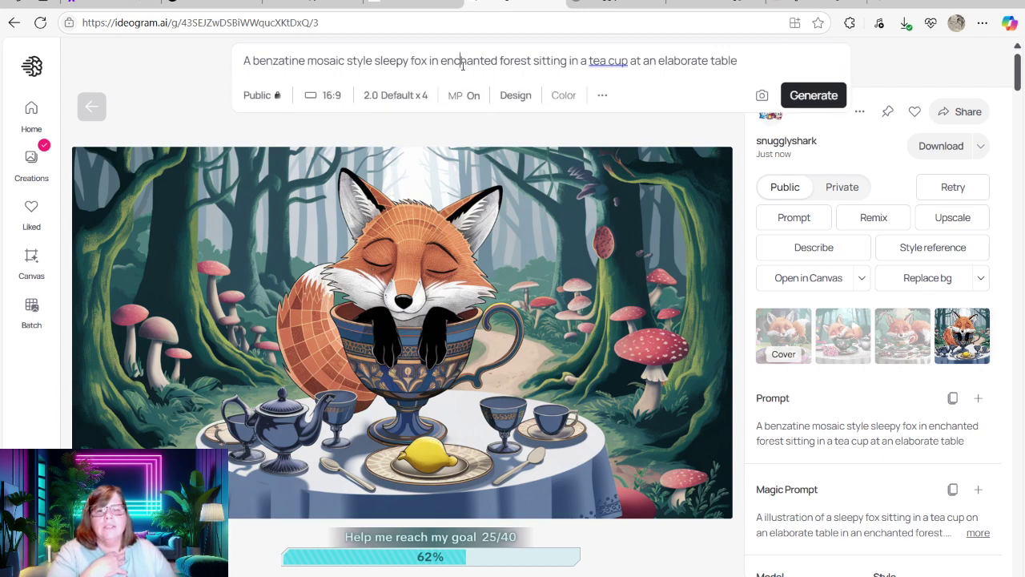
pyautogui.click(404, 96)
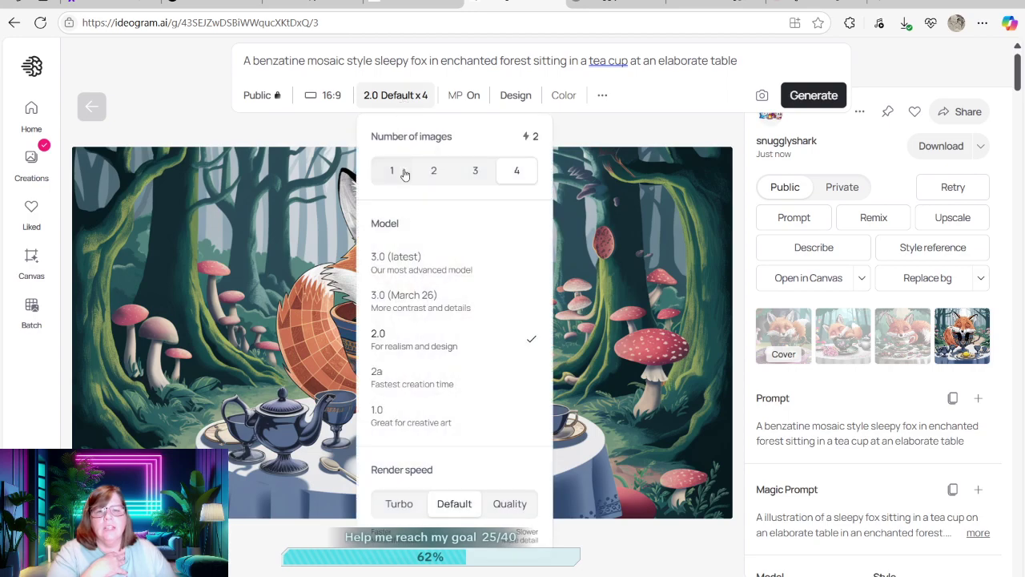
pyautogui.click(415, 267)
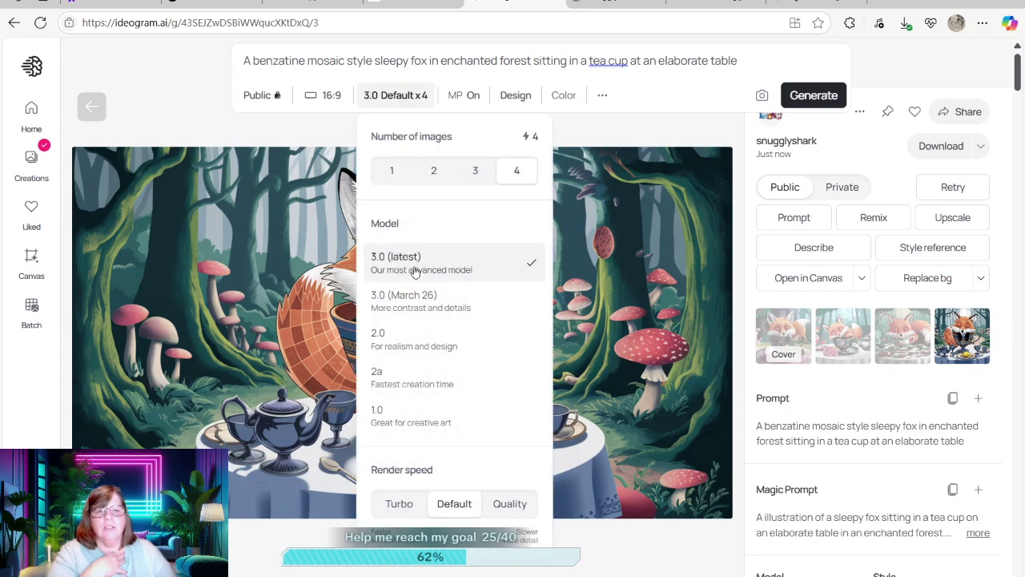
pyautogui.click(814, 96)
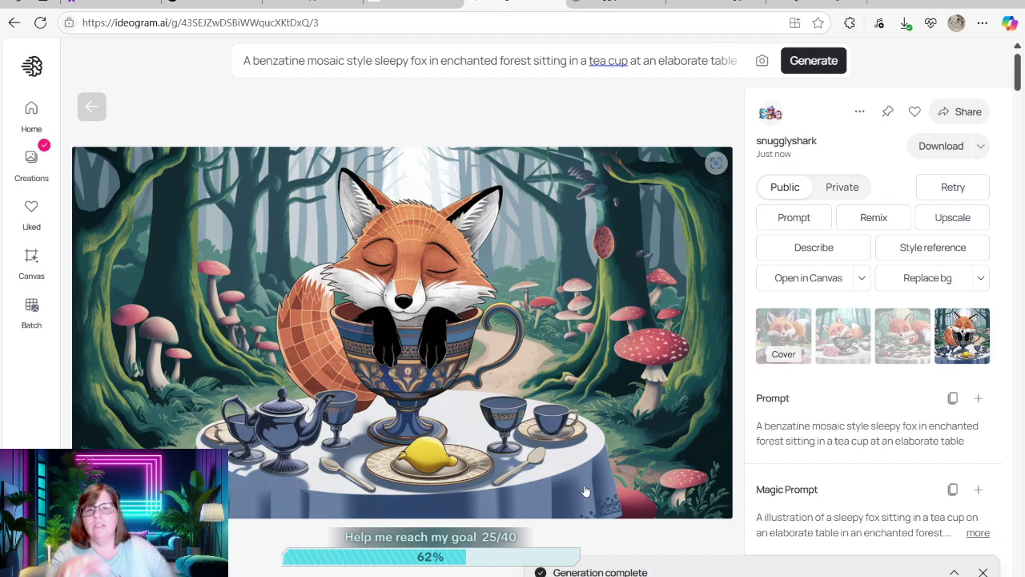
# Step: Open the creations and view each of the four model 3.0 teacup fox images at full size
pyautogui.click(32, 160)
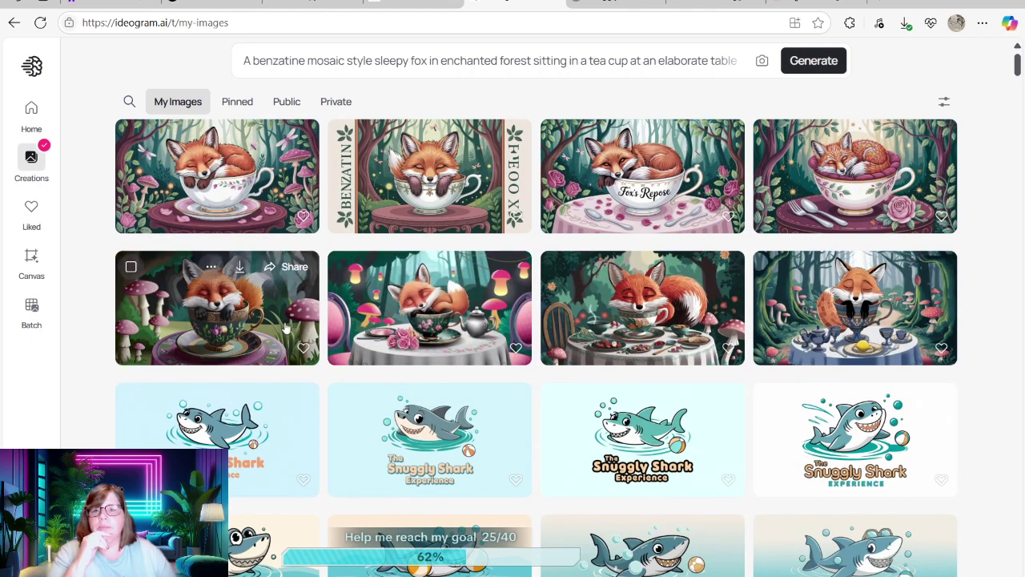
pyautogui.click(212, 181)
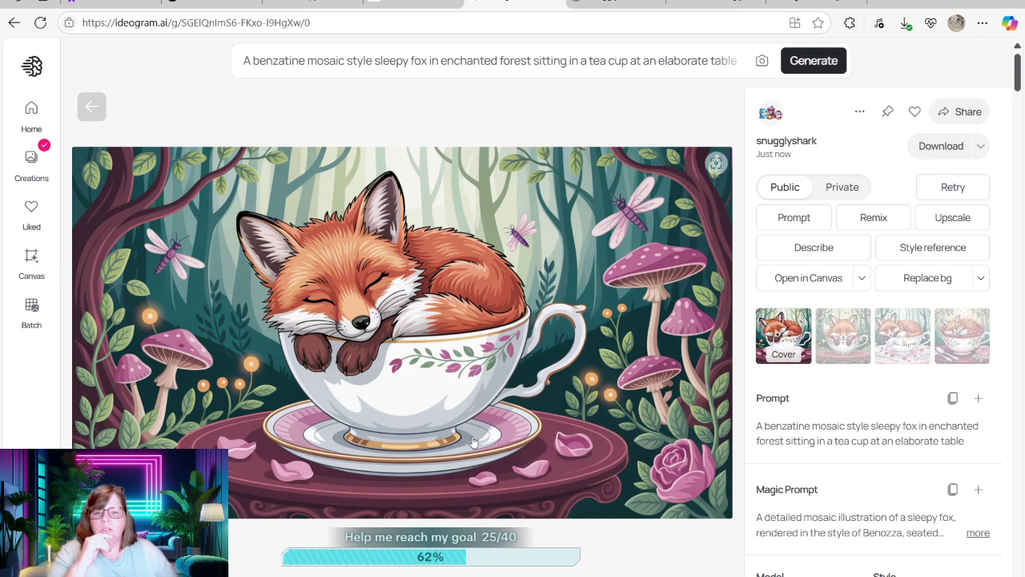
pyautogui.click(841, 343)
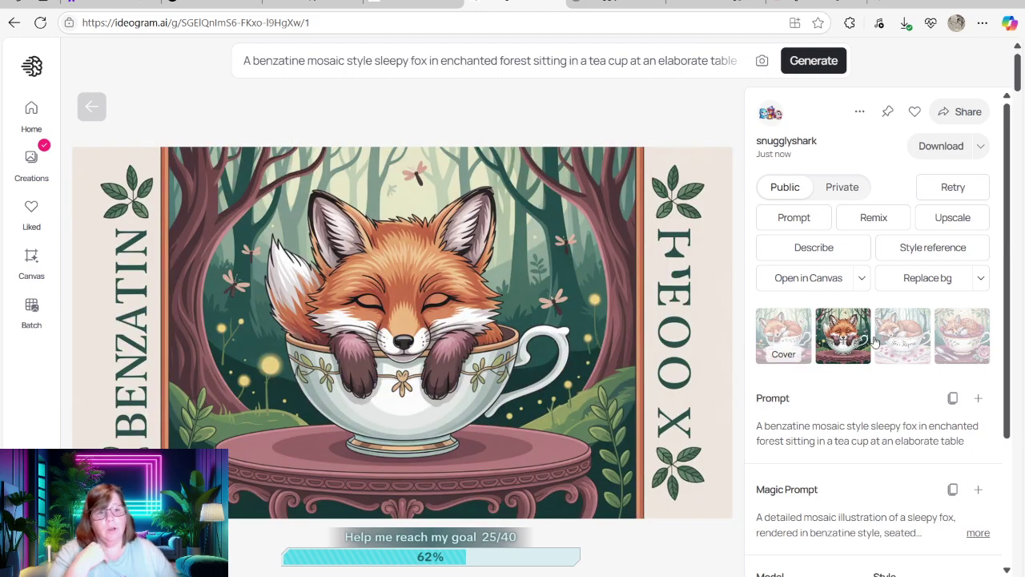
pyautogui.click(899, 341)
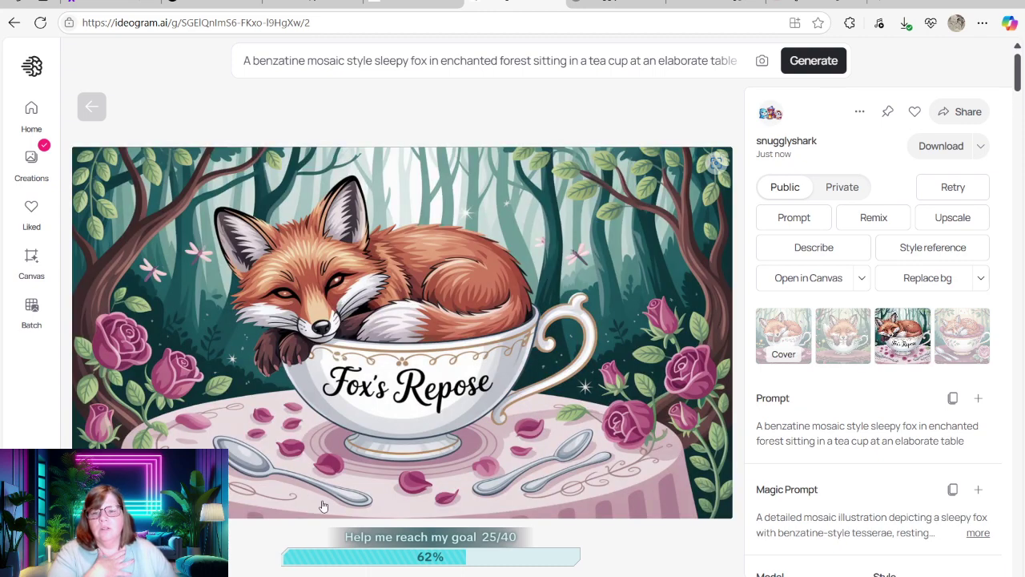
pyautogui.click(956, 332)
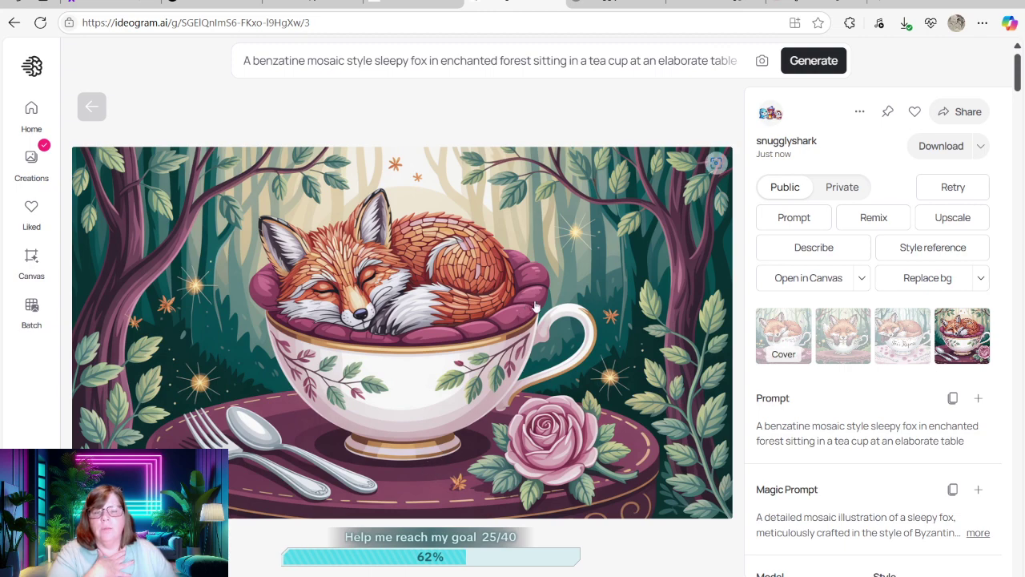
# Step: Set the model to 1.0 and generate the same sleepy fox teacup prompt
pyautogui.click(484, 75)
pyautogui.click(412, 95)
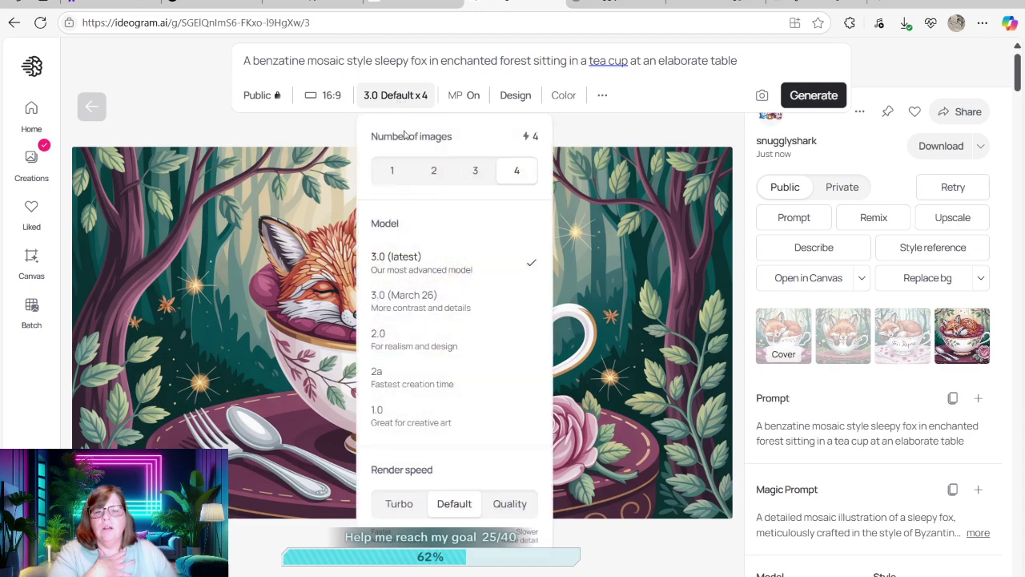
pyautogui.click(432, 425)
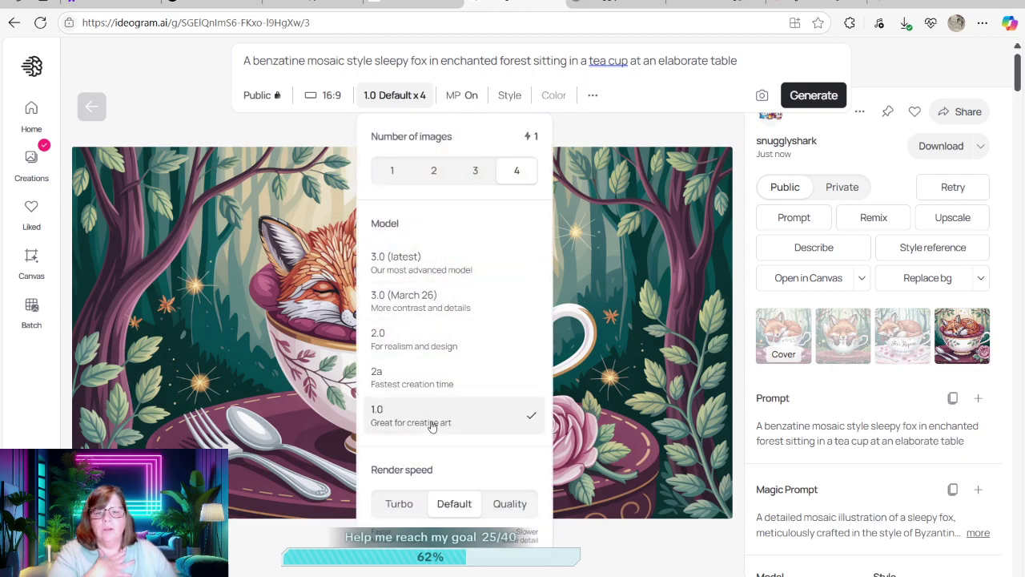
pyautogui.click(811, 96)
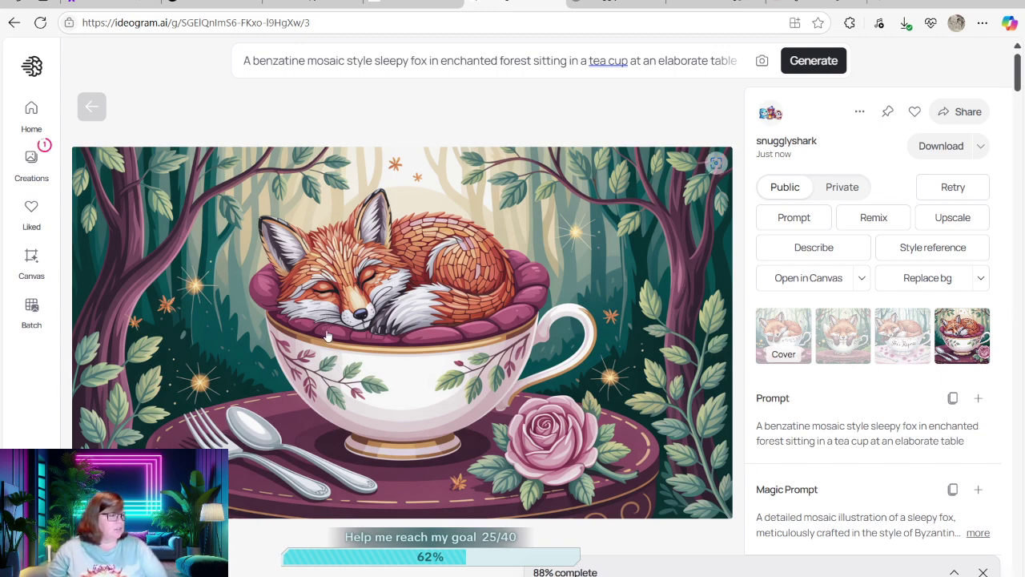
# Step: Open the creations and view each of the four model 1.0 fox images at full size
pyautogui.click(31, 158)
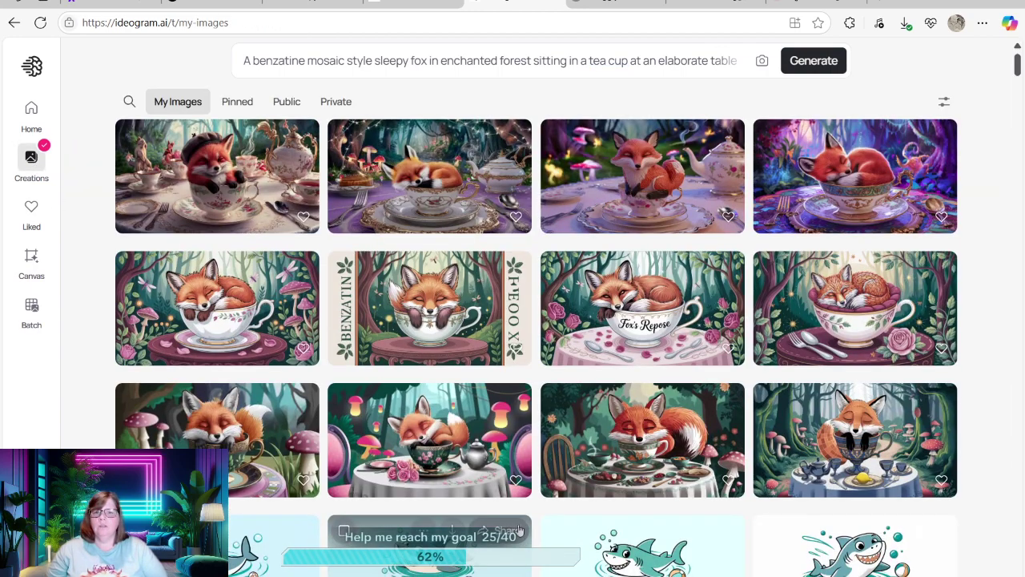
pyautogui.click(232, 207)
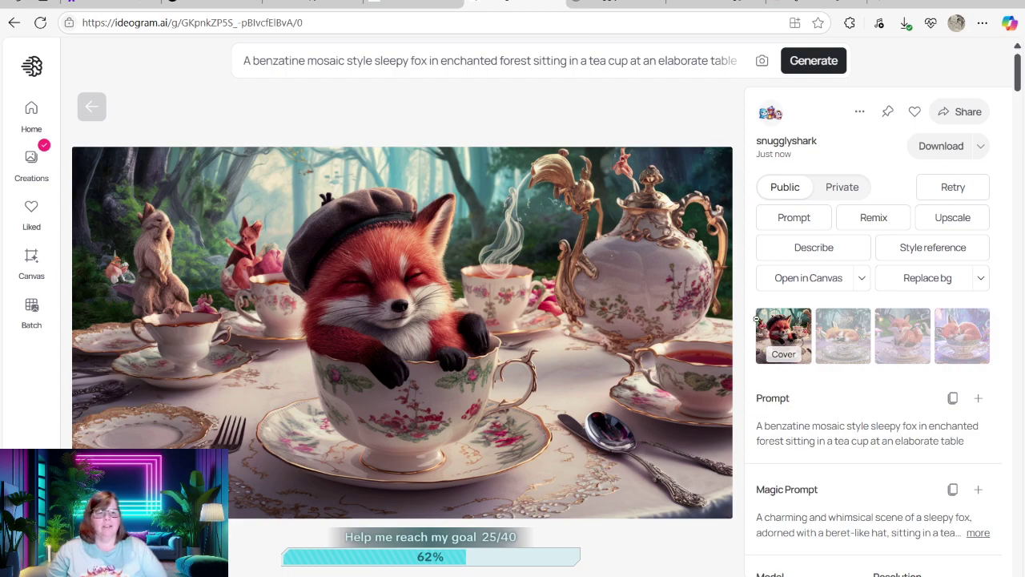
pyautogui.click(846, 328)
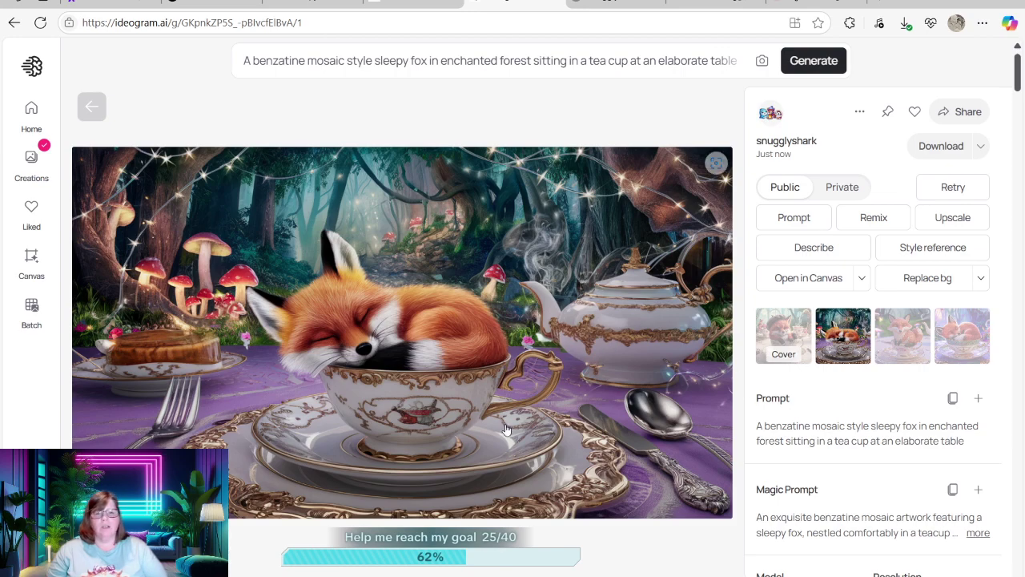
pyautogui.click(901, 337)
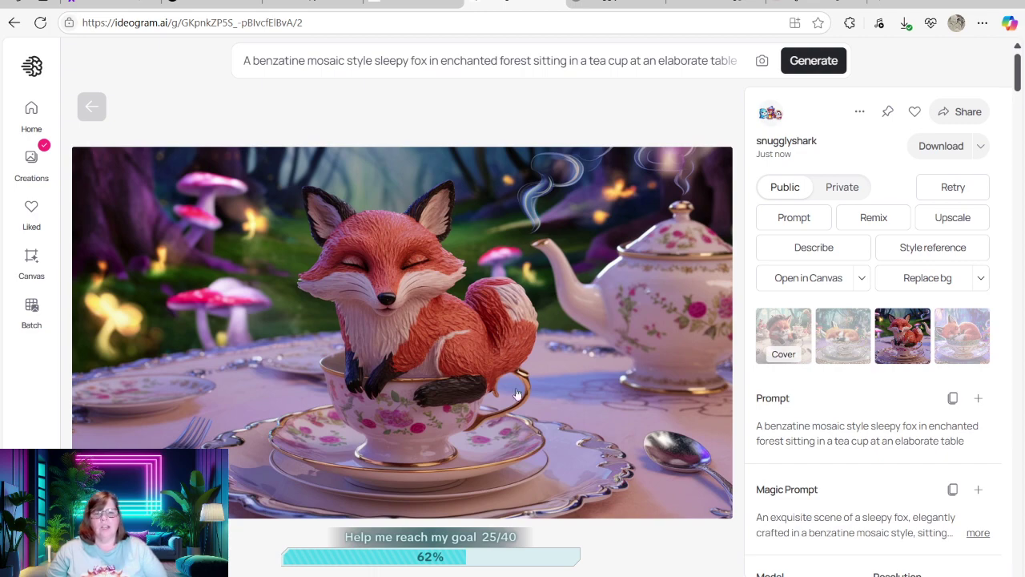
pyautogui.click(959, 338)
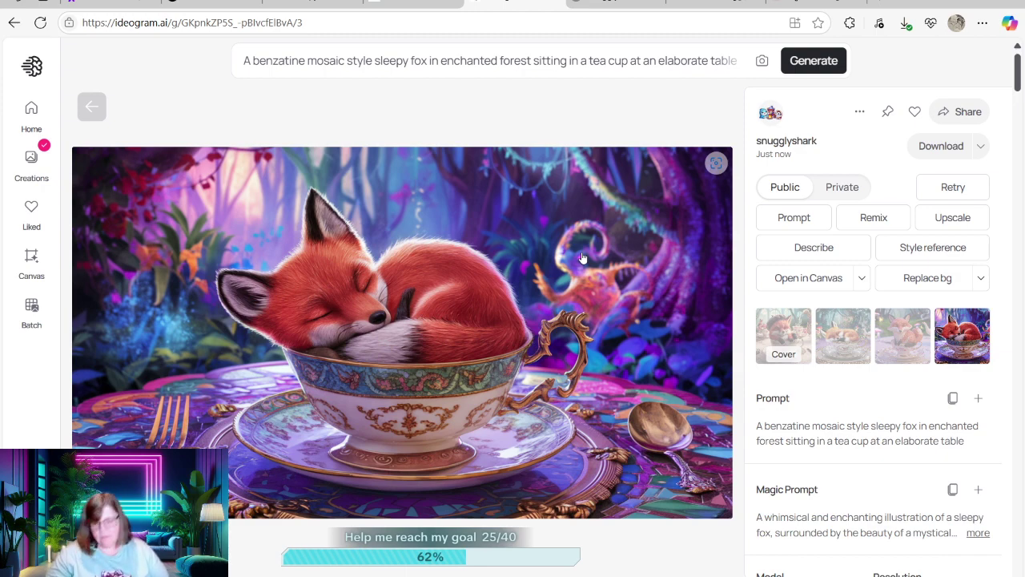
# Step: Shorten the prompt to "A benzatine mosaic style sleepy fox" and generate it with model 3.0 (latest)
pyautogui.click(474, 62)
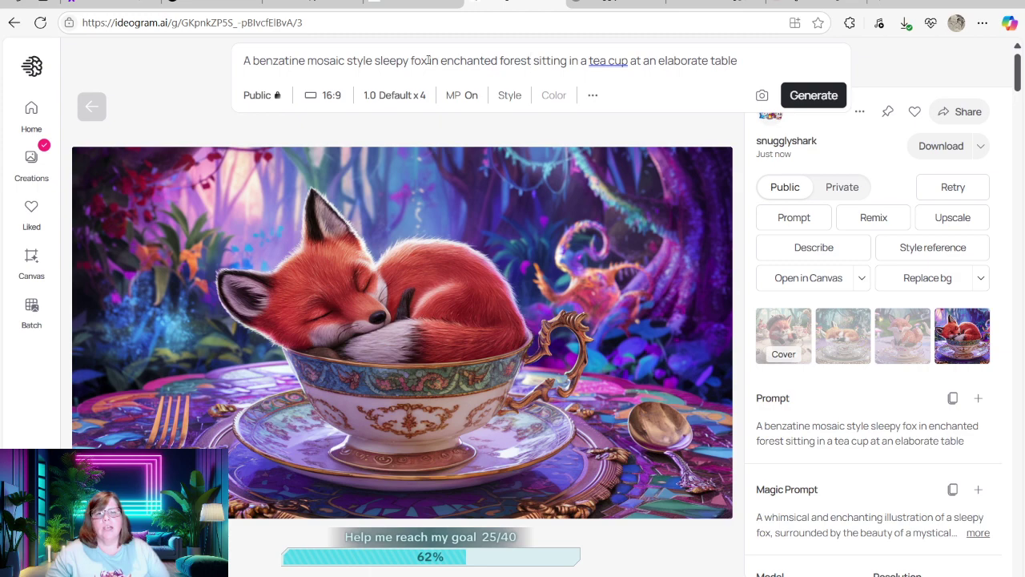
pyautogui.moveTo(430, 60); pyautogui.dragTo(737, 60)
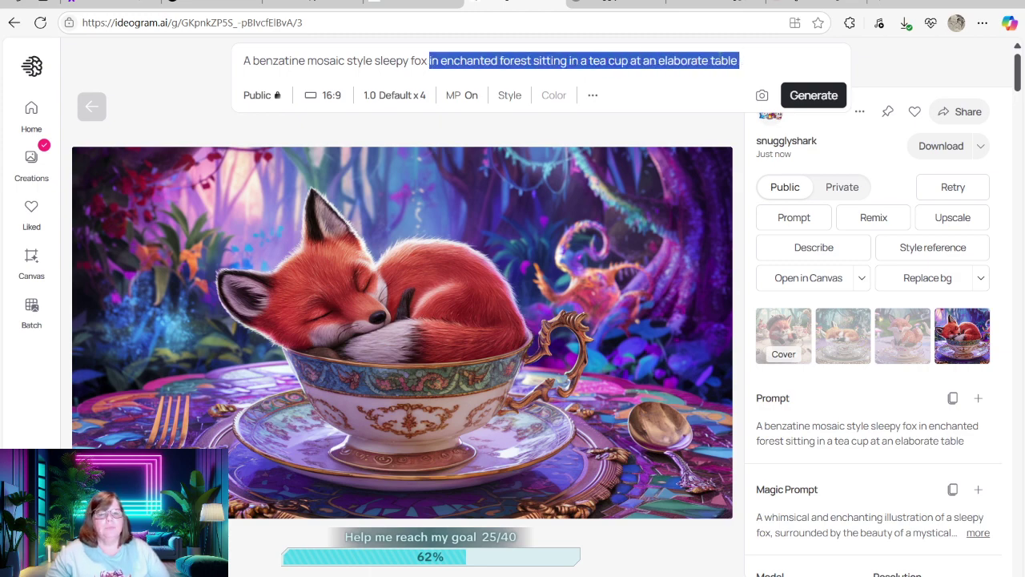
pyautogui.press('BackSpace')
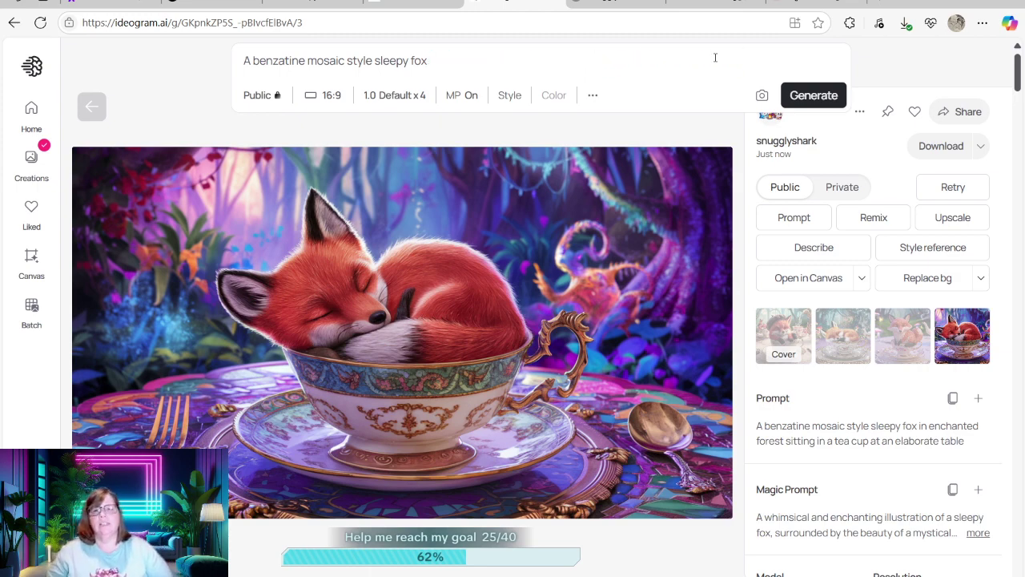
pyautogui.click(400, 96)
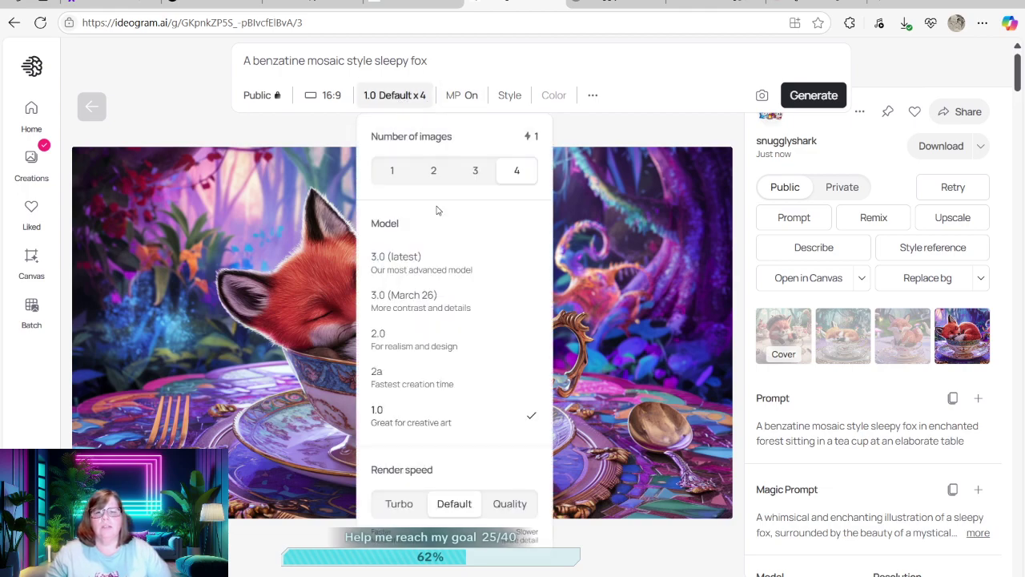
pyautogui.click(435, 271)
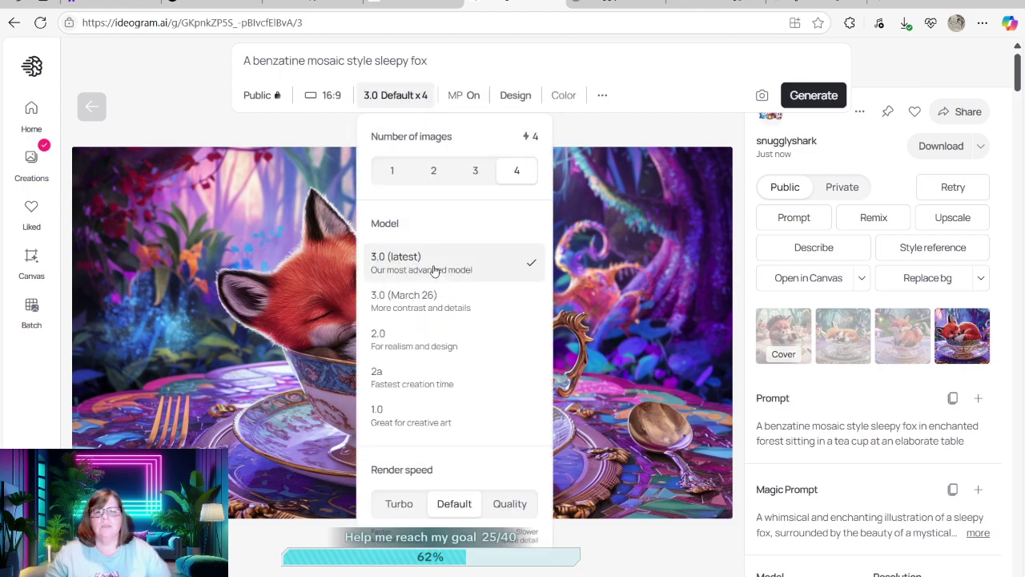
pyautogui.click(827, 95)
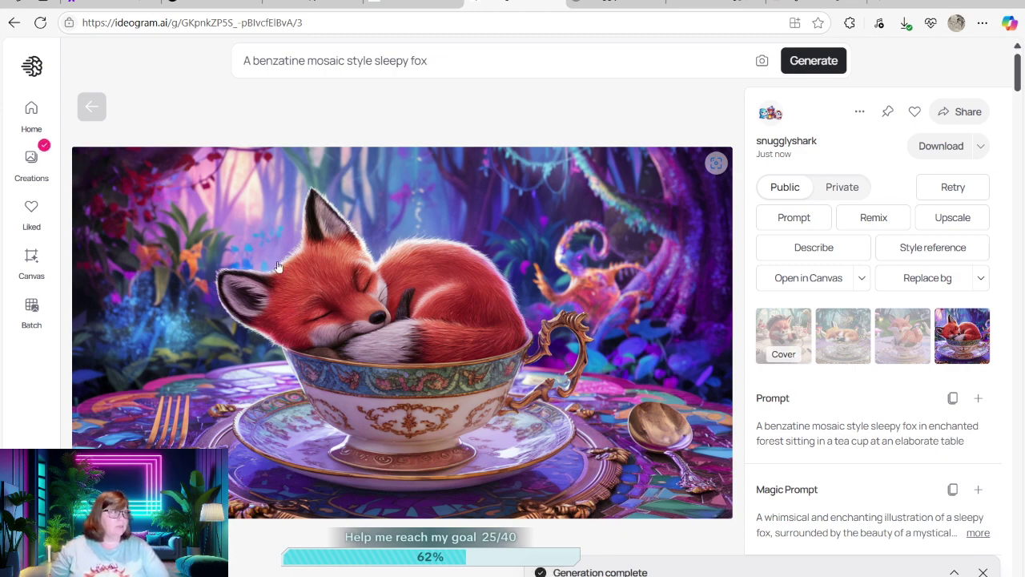
# Step: Open the creations and view each of the four images from the shortened sleepy fox prompt at full size
pyautogui.click(32, 164)
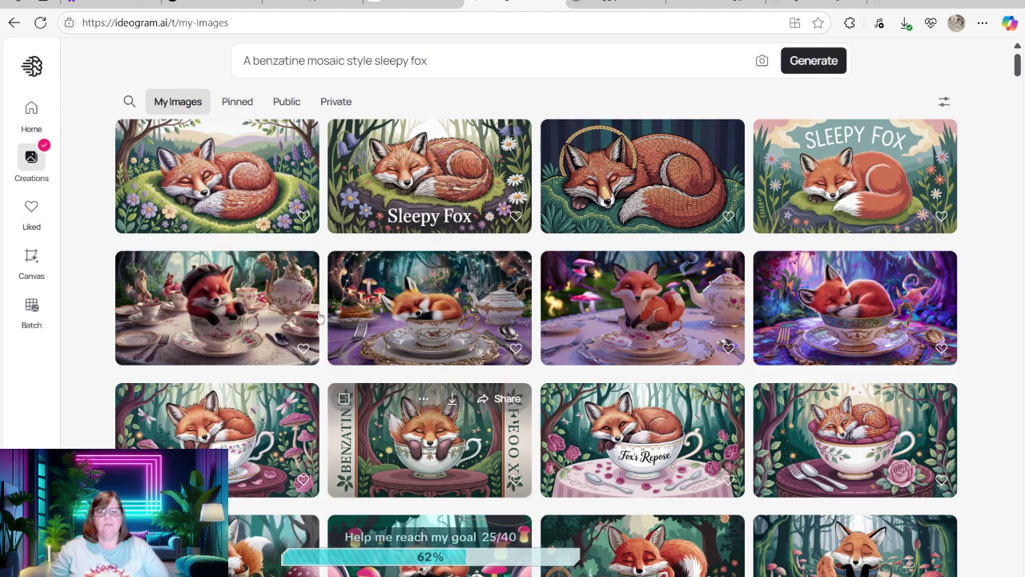
pyautogui.click(216, 184)
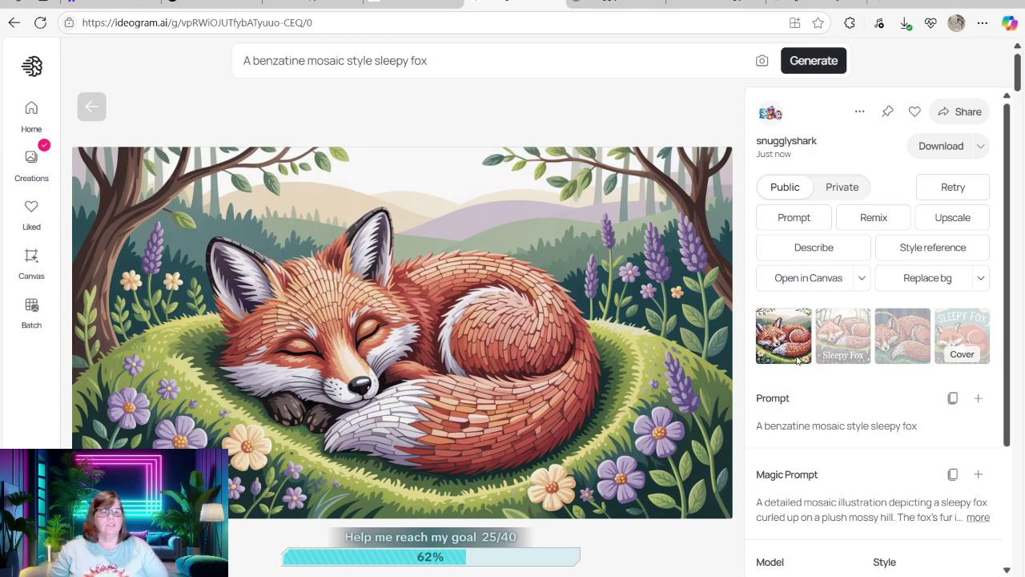
pyautogui.click(834, 332)
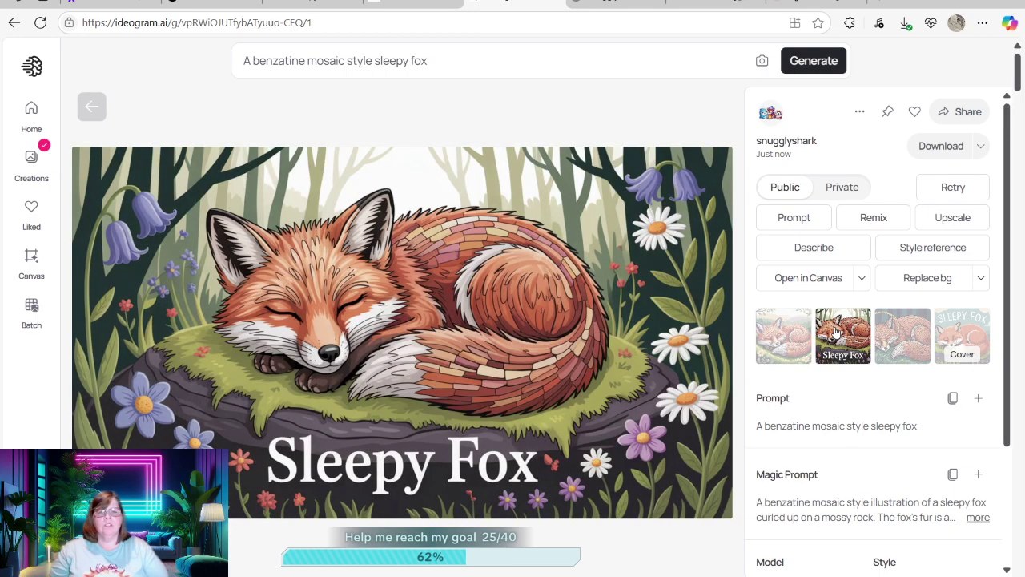
pyautogui.click(898, 335)
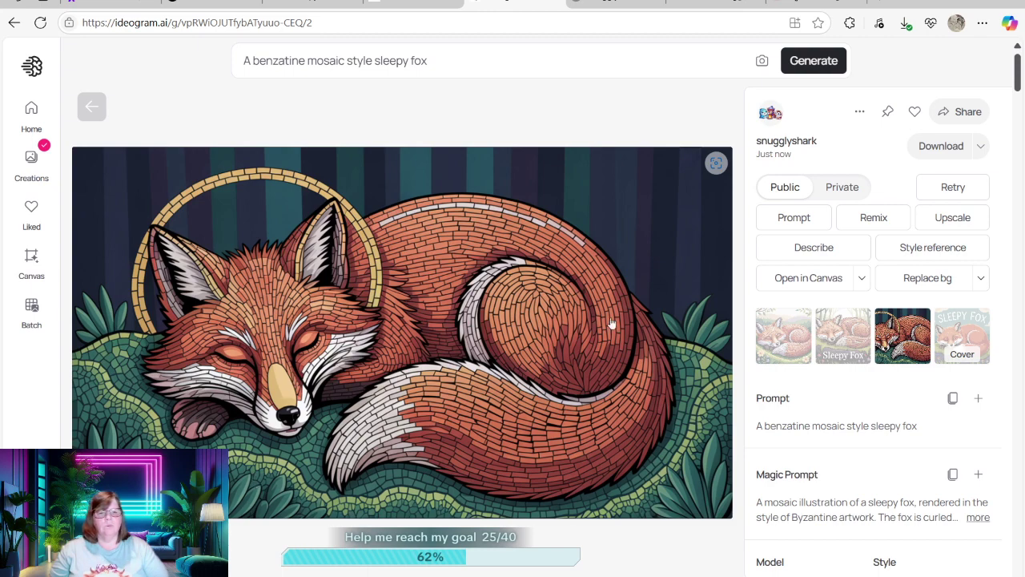
pyautogui.click(970, 330)
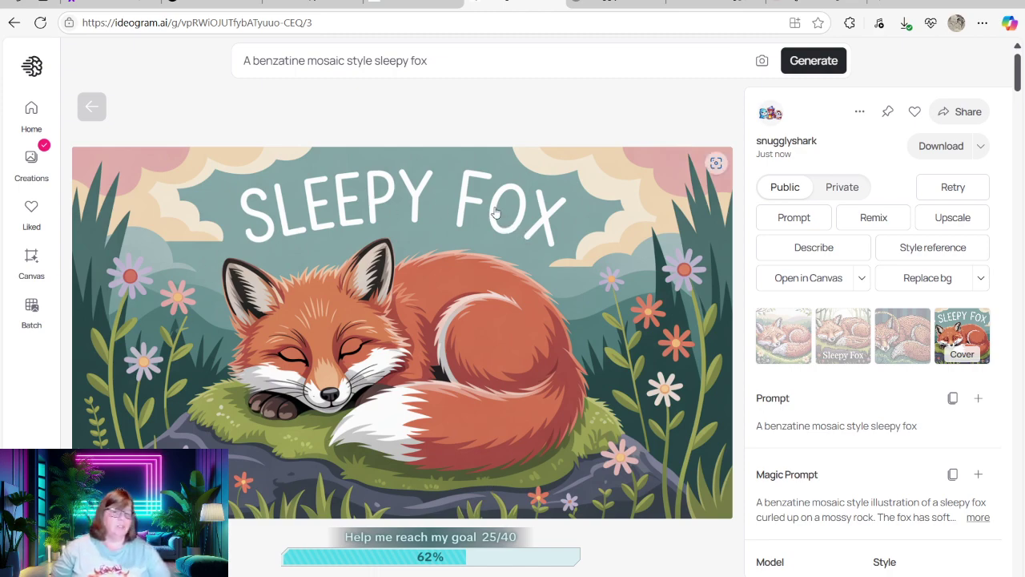
# Step: Add the quoted text "Remember to Take a Break" to the end of the sleepy fox prompt and generate it
pyautogui.click(458, 58)
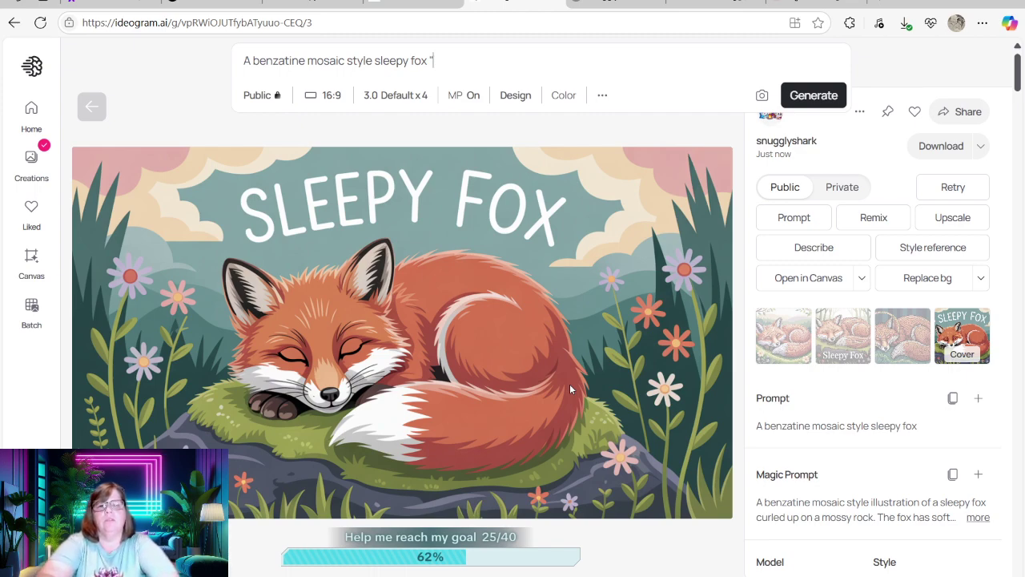
pyautogui.write('member to')
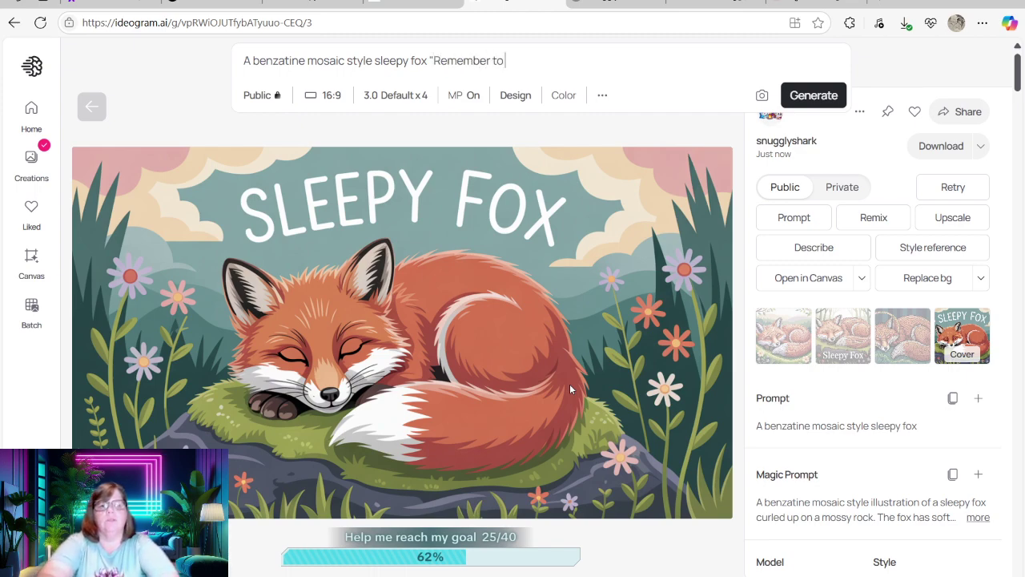
pyautogui.write(' Take a Break')
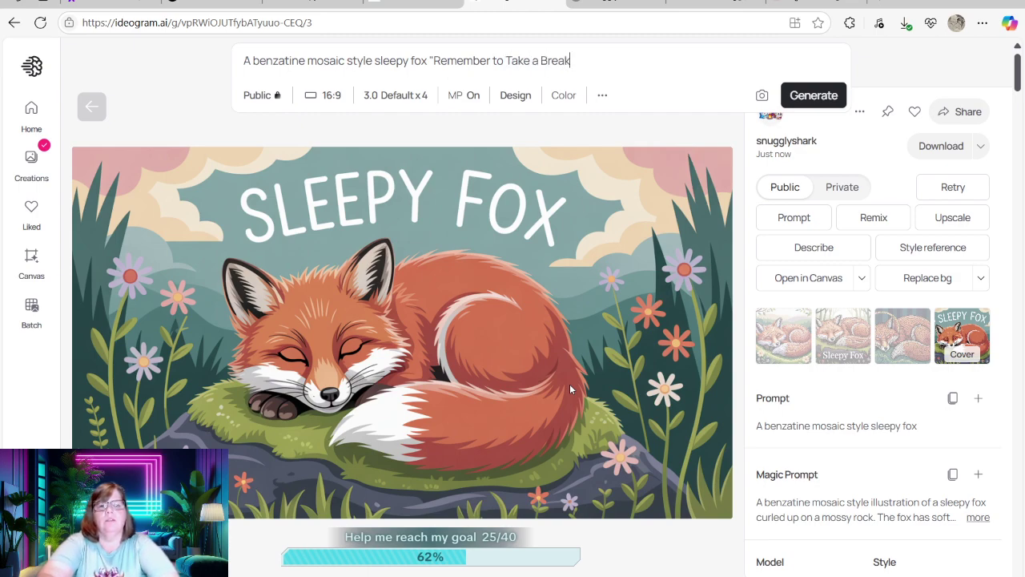
pyautogui.press('Return')
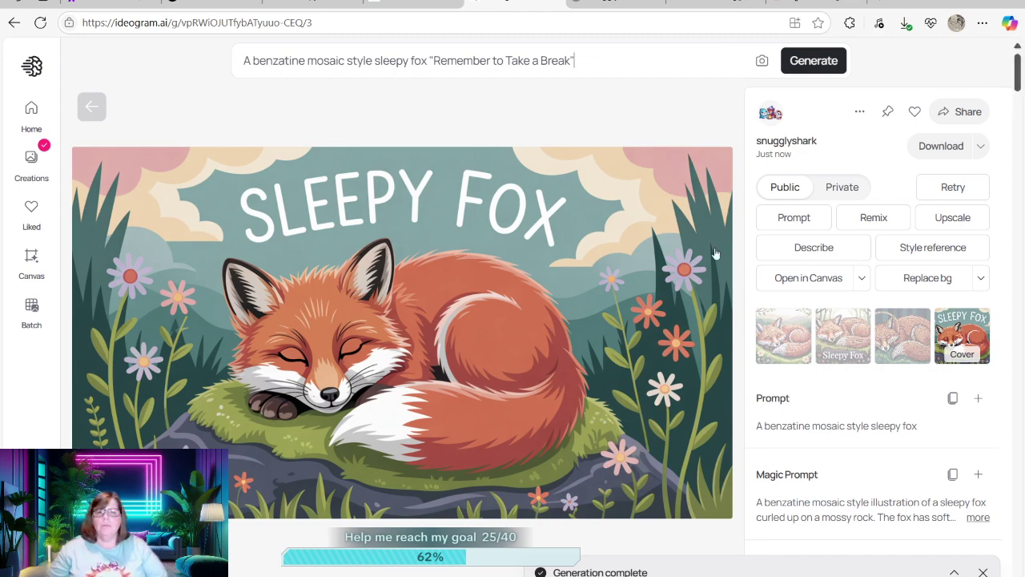
# Step: Open the creations and view each of the four "Remember to Take a Break" design-style fox images at full size
pyautogui.click(29, 158)
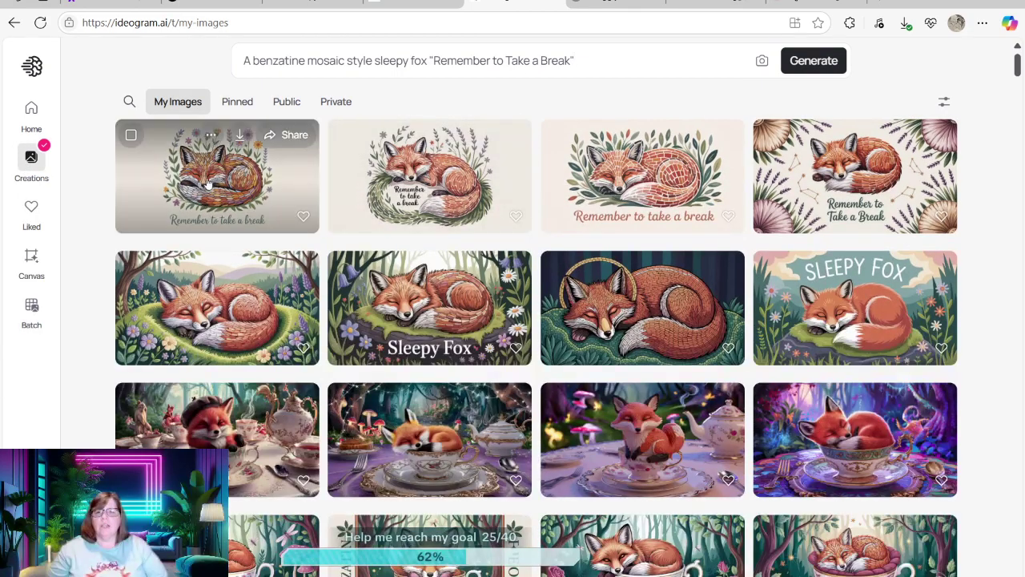
pyautogui.click(213, 200)
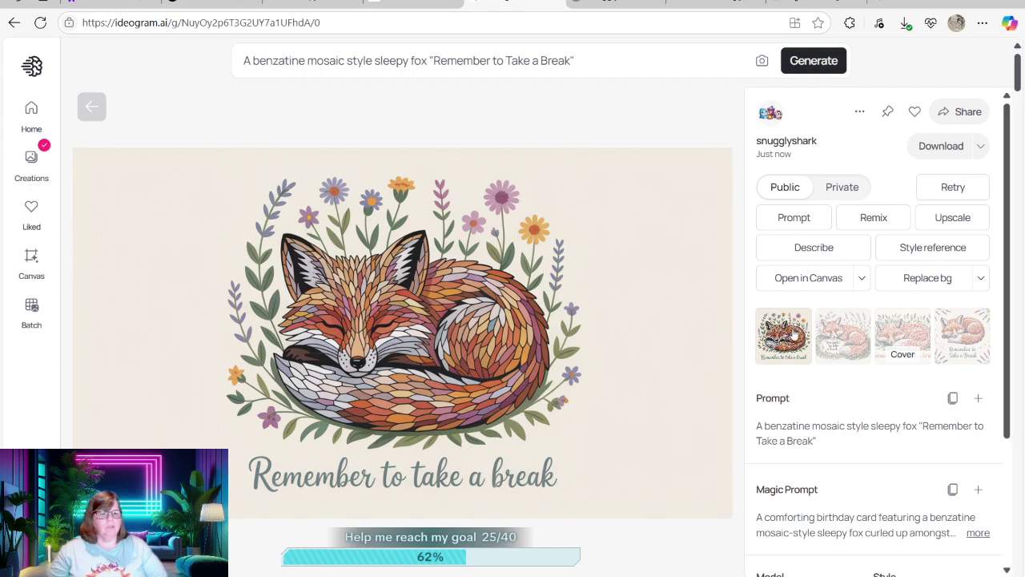
pyautogui.click(846, 336)
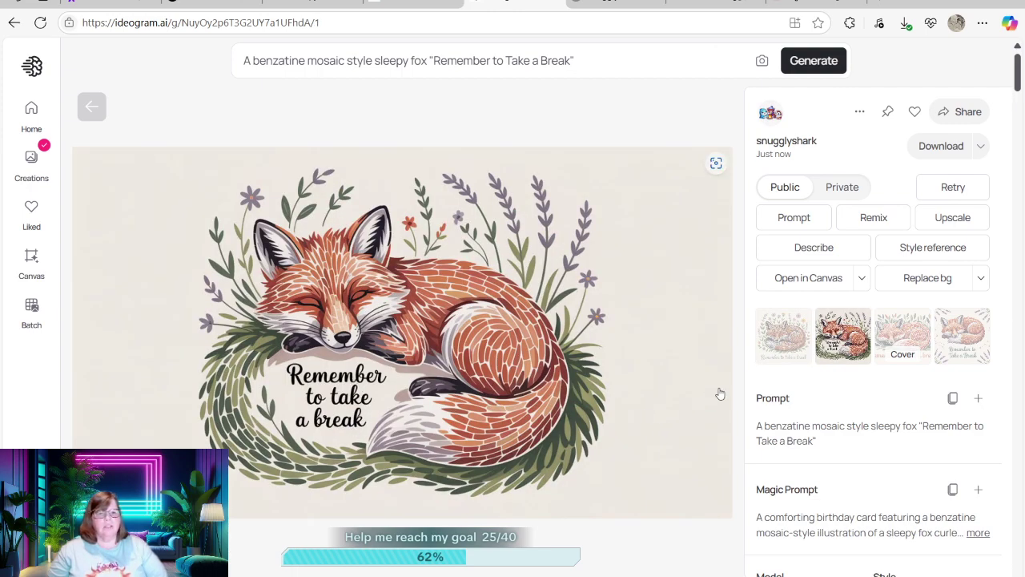
pyautogui.click(899, 337)
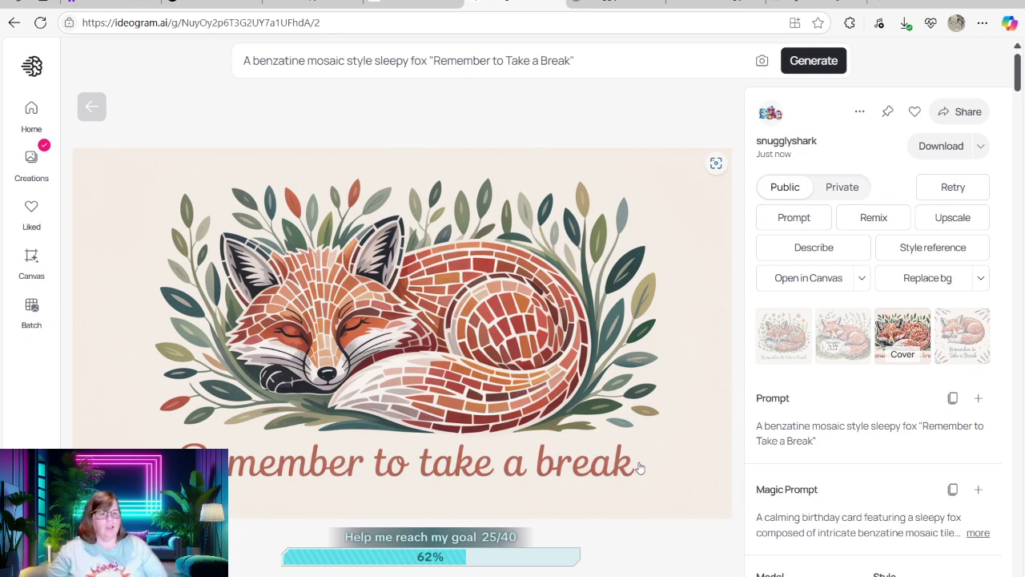
pyautogui.click(955, 334)
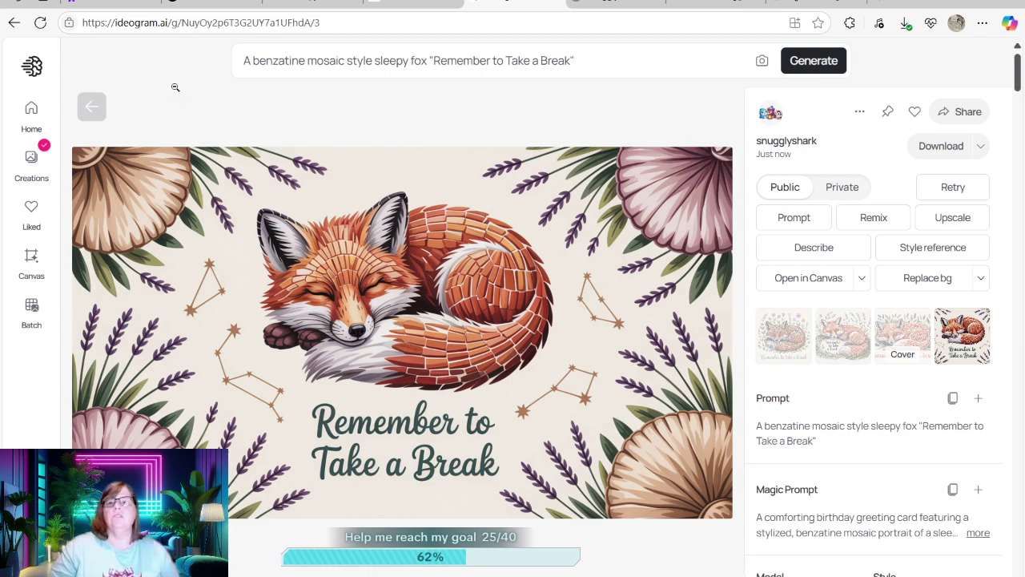
# Step: Switch to the Canva presentation to show slide 17 with the creative art, realism and contrast comparison, and return to Ideogram
pyautogui.click(111, 6)
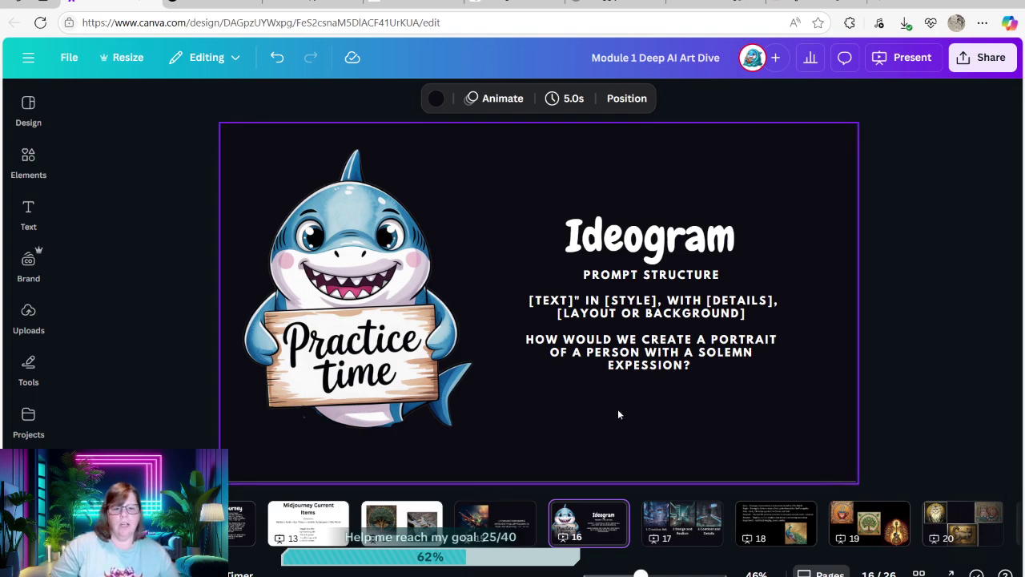
pyautogui.click(679, 526)
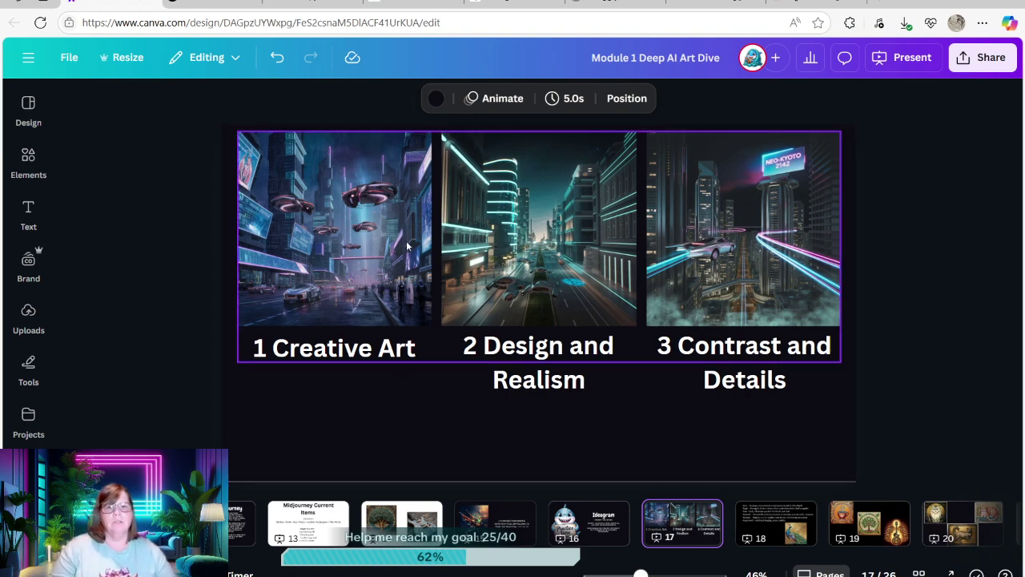
pyautogui.click(512, 4)
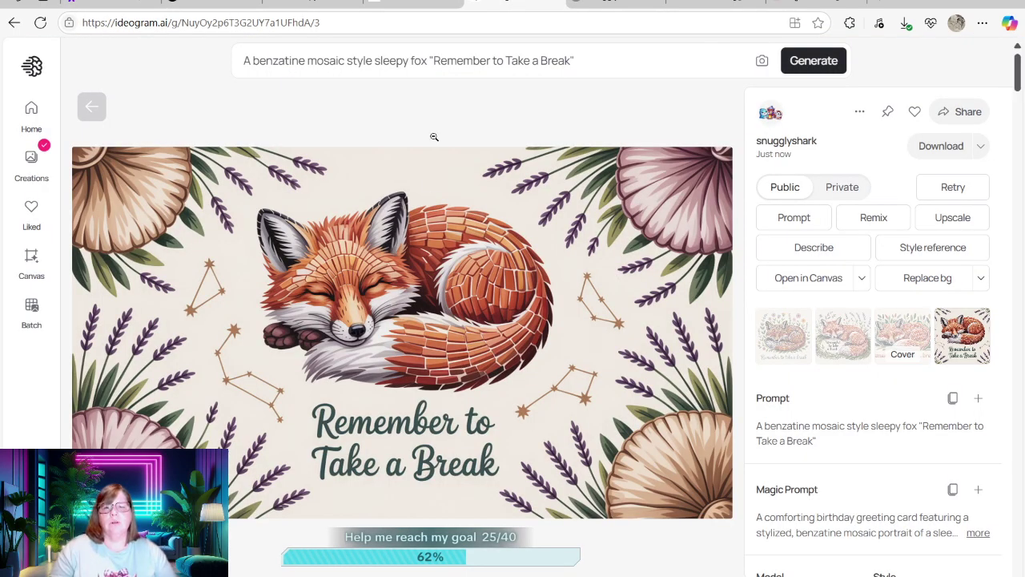
# Step: Set the style to Realistic and generate the same "Remember to Take a Break" fox prompt
pyautogui.click(425, 75)
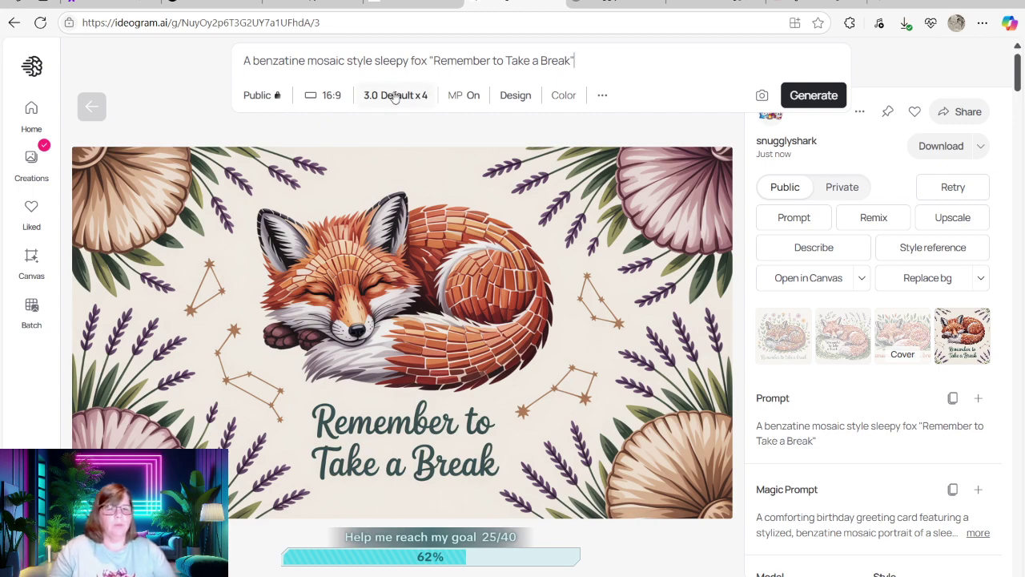
pyautogui.click(506, 97)
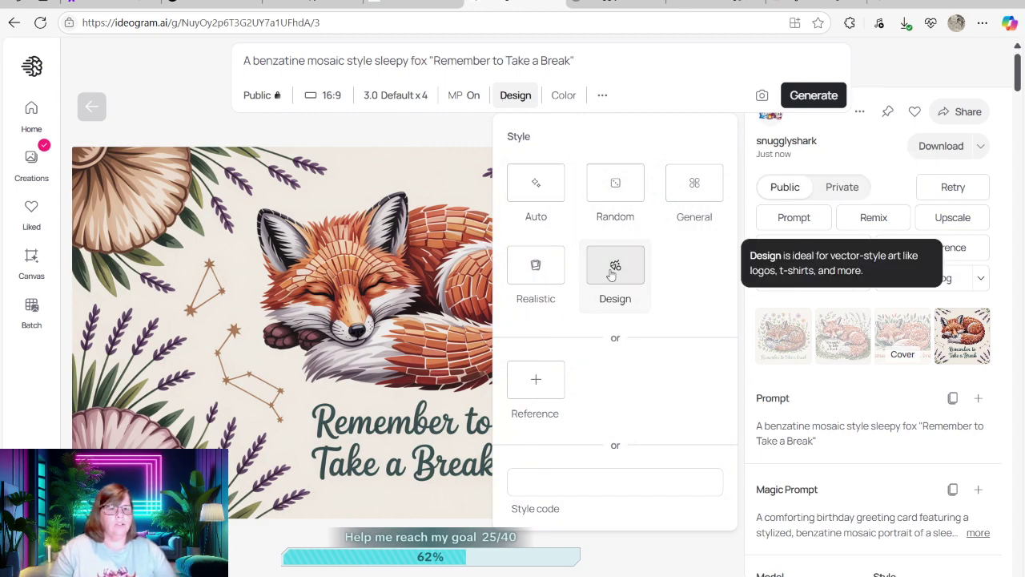
pyautogui.click(541, 280)
pyautogui.click(810, 95)
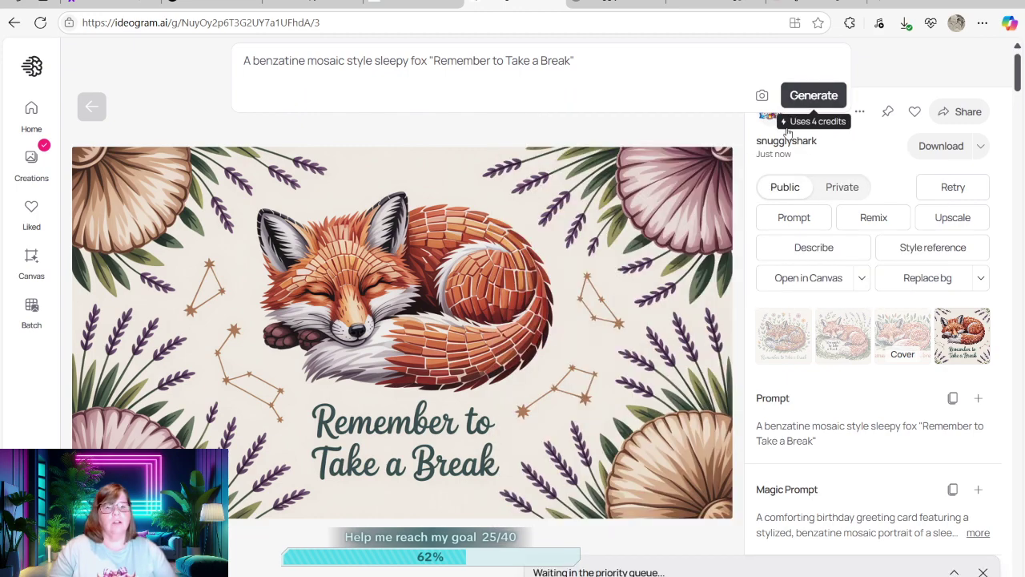
# Step: Set the model to 2.0 and the style to 3D, and generate the same fox prompt
pyautogui.click(454, 69)
pyautogui.click(519, 96)
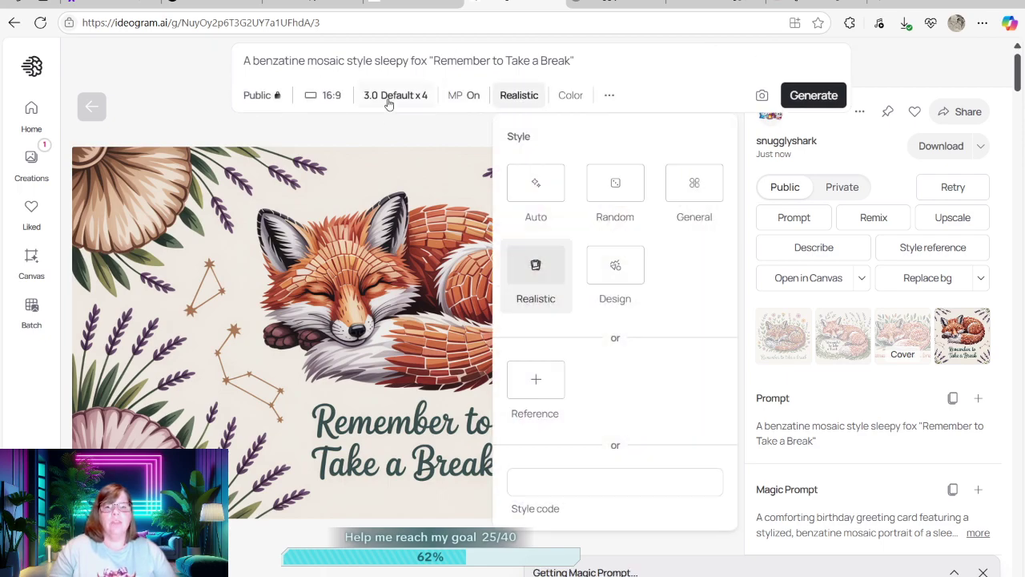
pyautogui.click(388, 98)
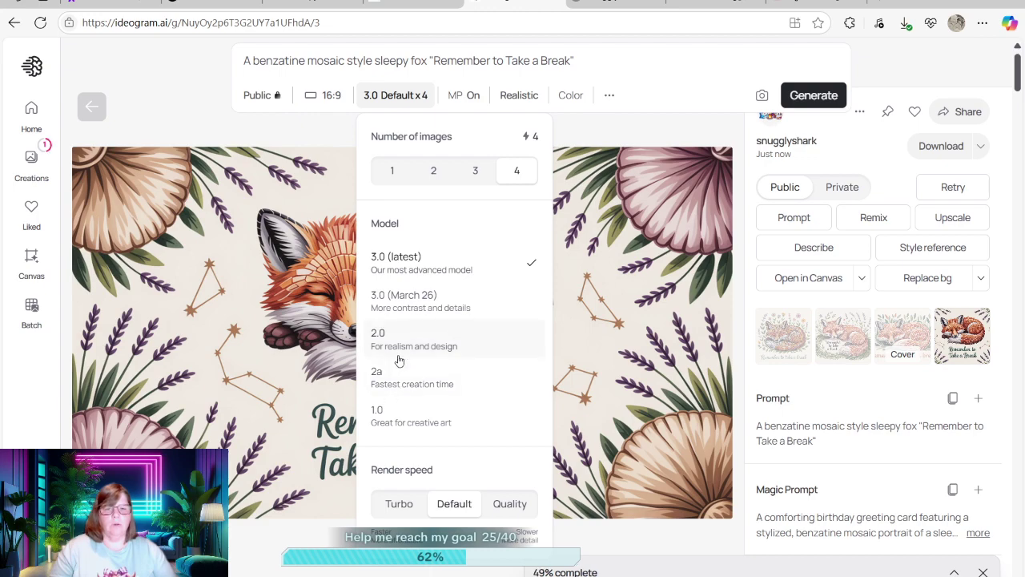
pyautogui.click(421, 343)
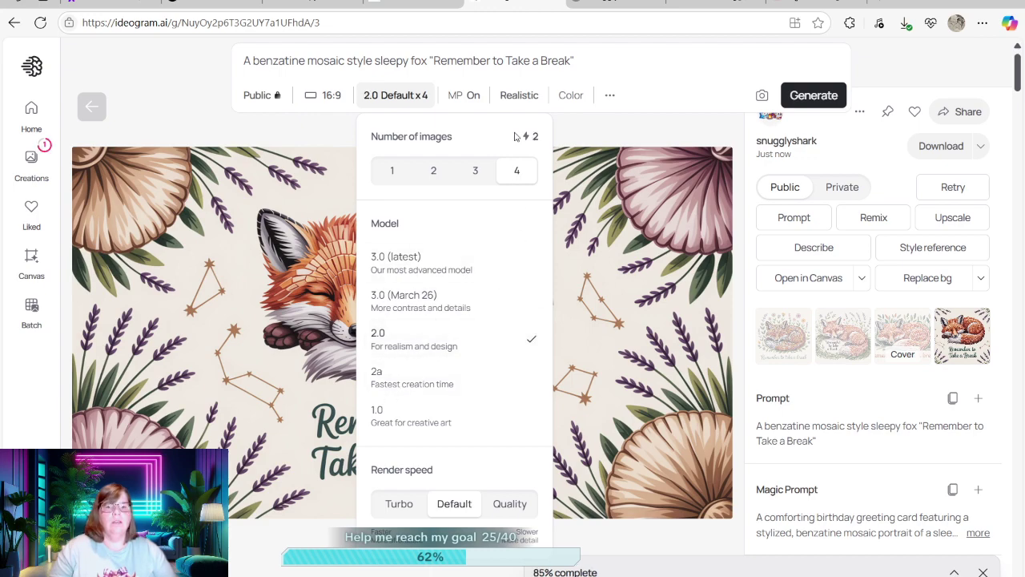
pyautogui.click(519, 95)
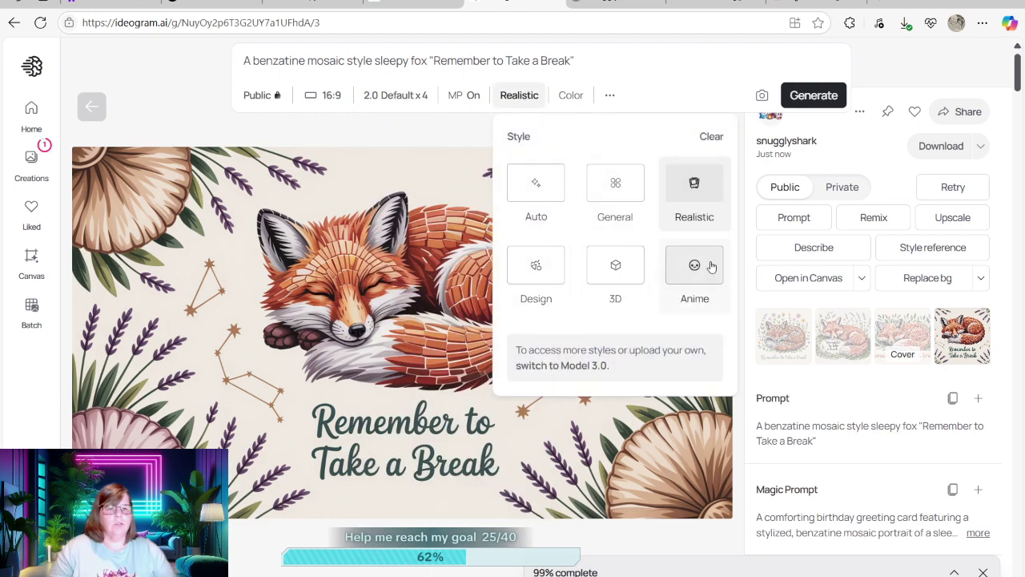
pyautogui.click(616, 275)
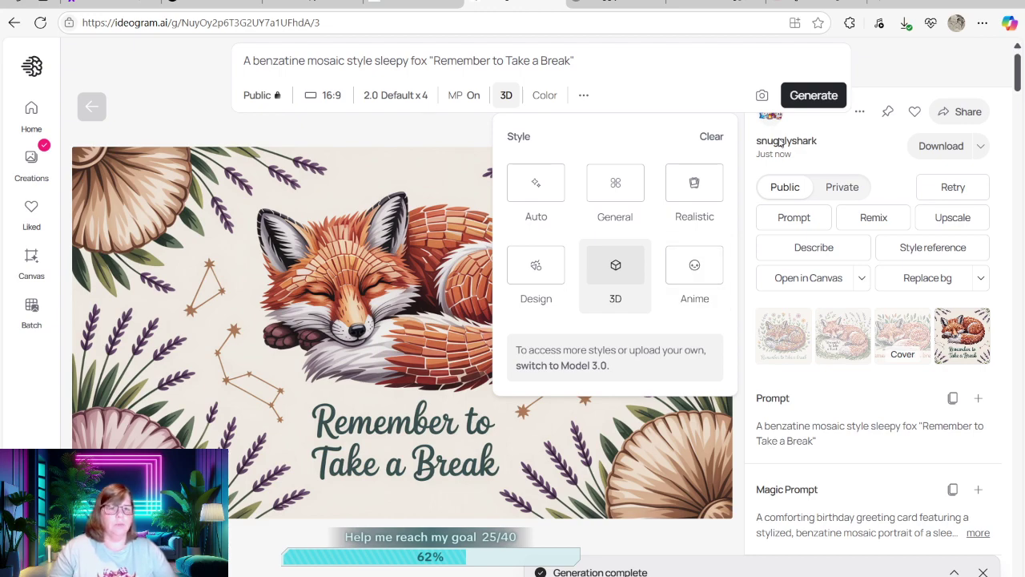
pyautogui.click(803, 95)
# Step: Open the creations and step through the realistic-style fox images at full size
pyautogui.click(26, 177)
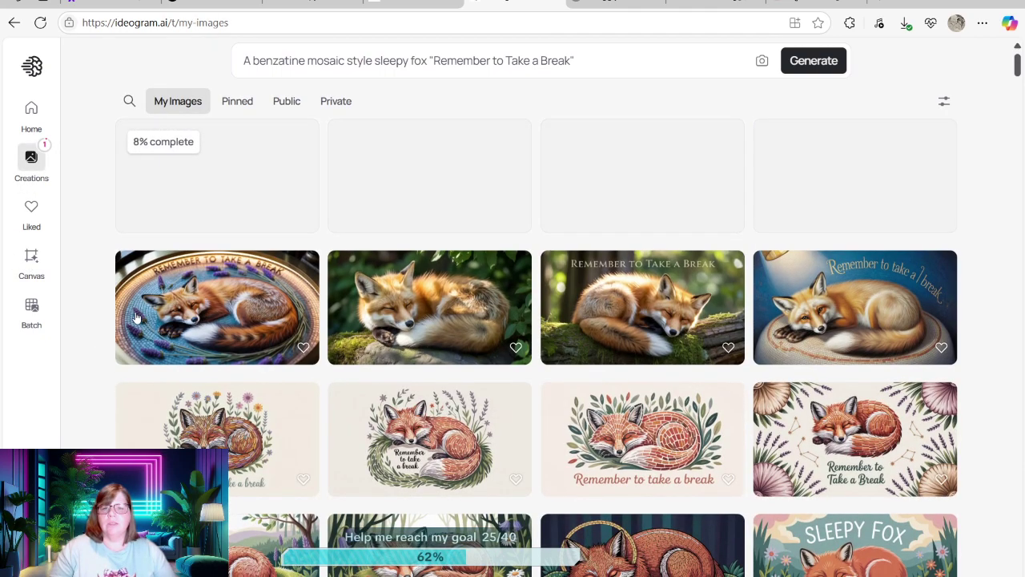
pyautogui.click(136, 318)
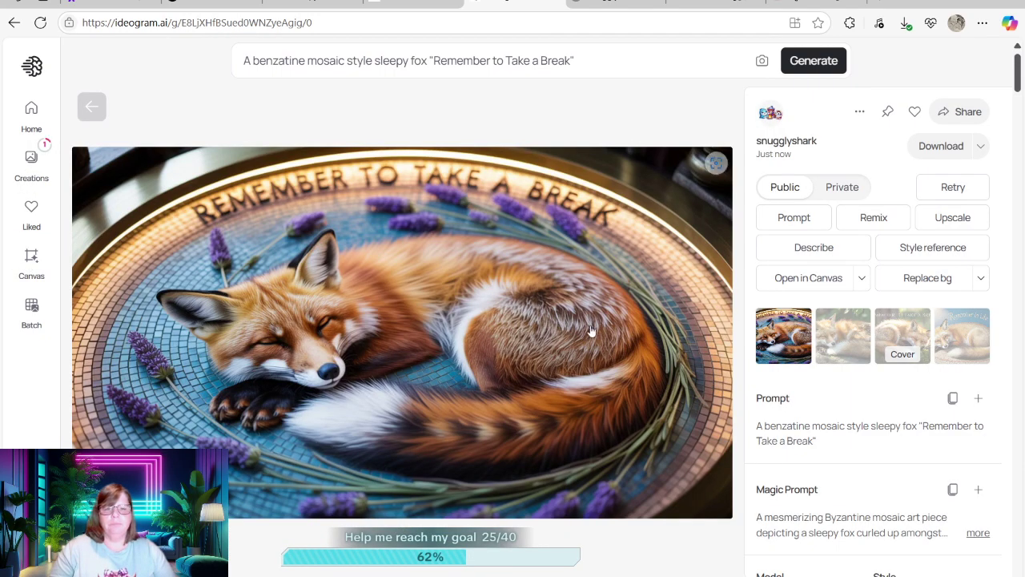
pyautogui.click(846, 330)
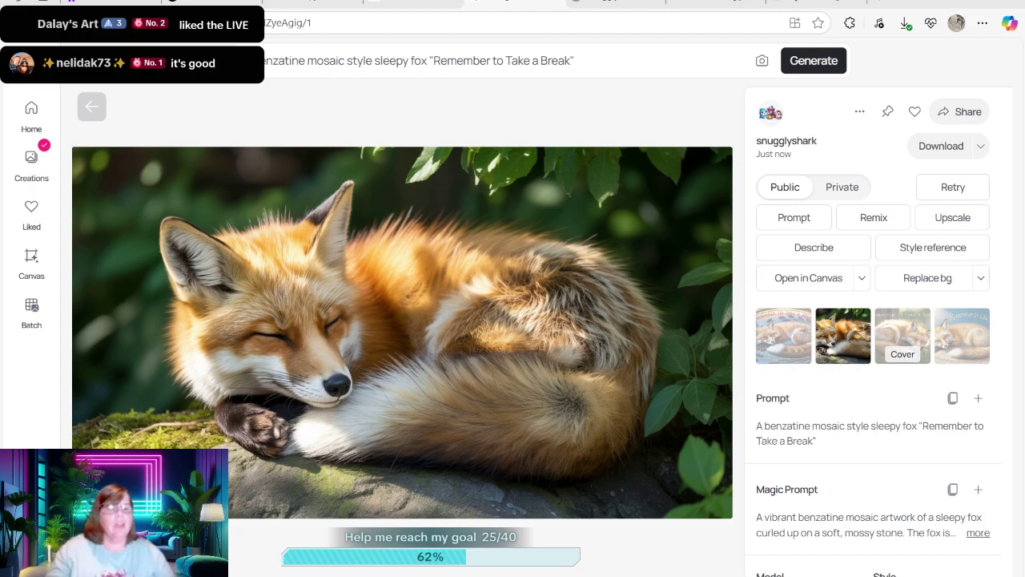
pyautogui.press('Right')
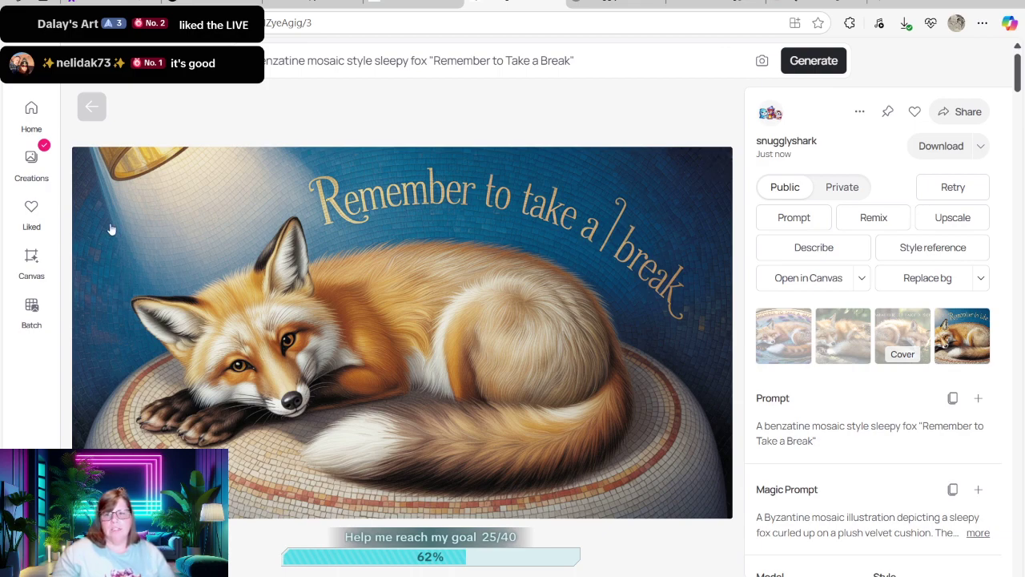
# Step: Open the 3D-style fox images from the creations and view all four at full size, forwards and back again
pyautogui.click(29, 170)
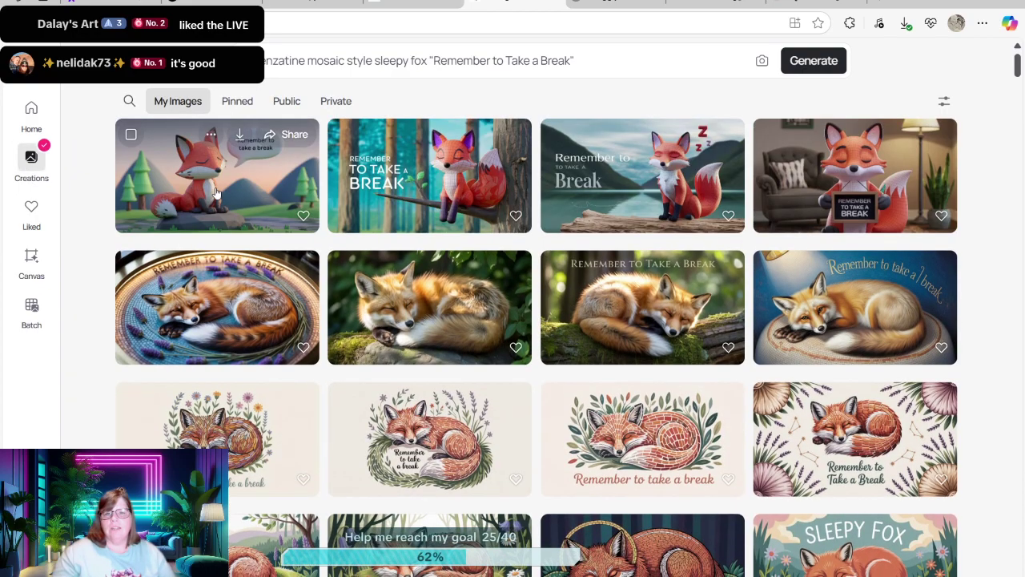
pyautogui.click(217, 193)
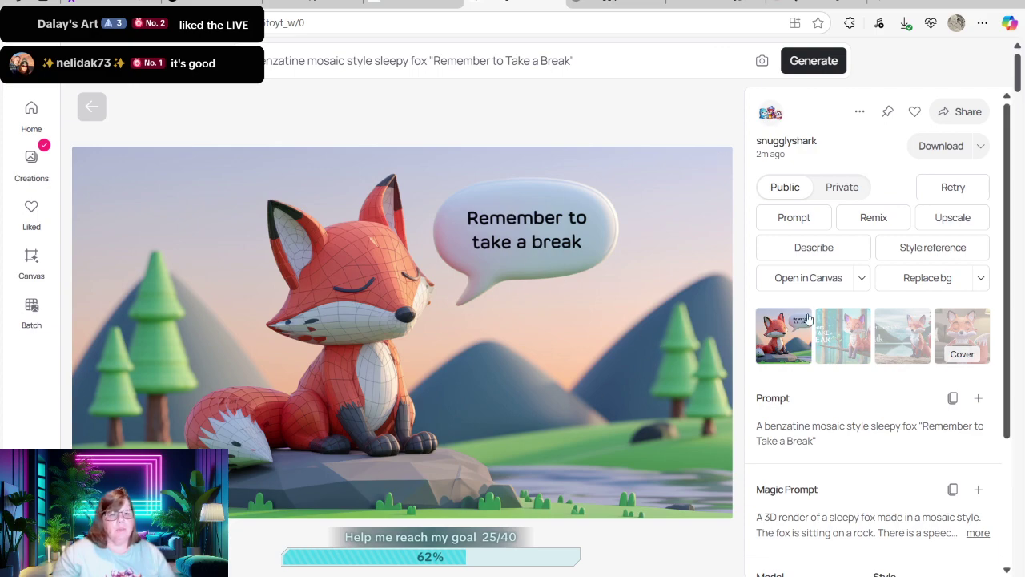
pyautogui.click(842, 333)
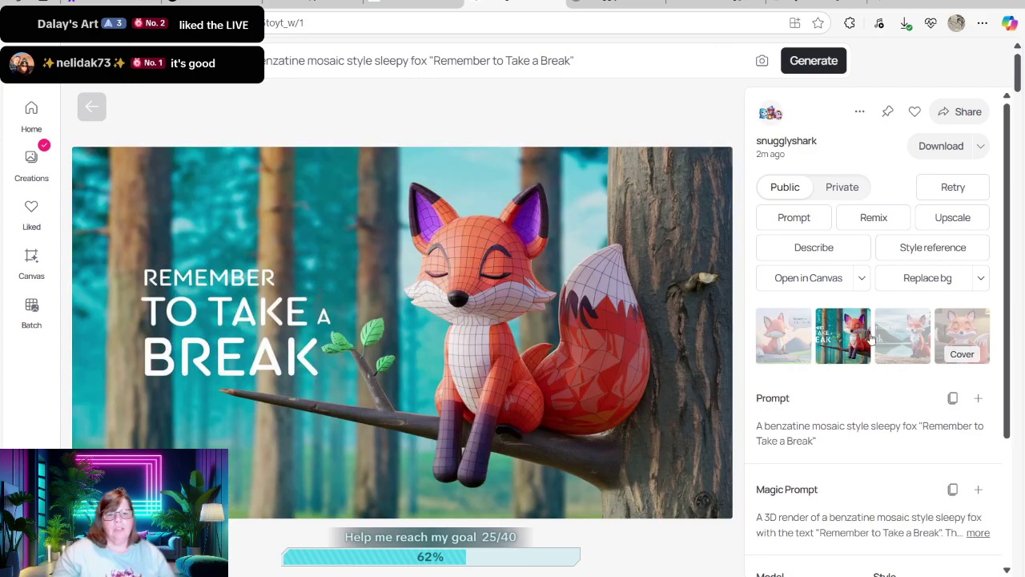
pyautogui.click(907, 341)
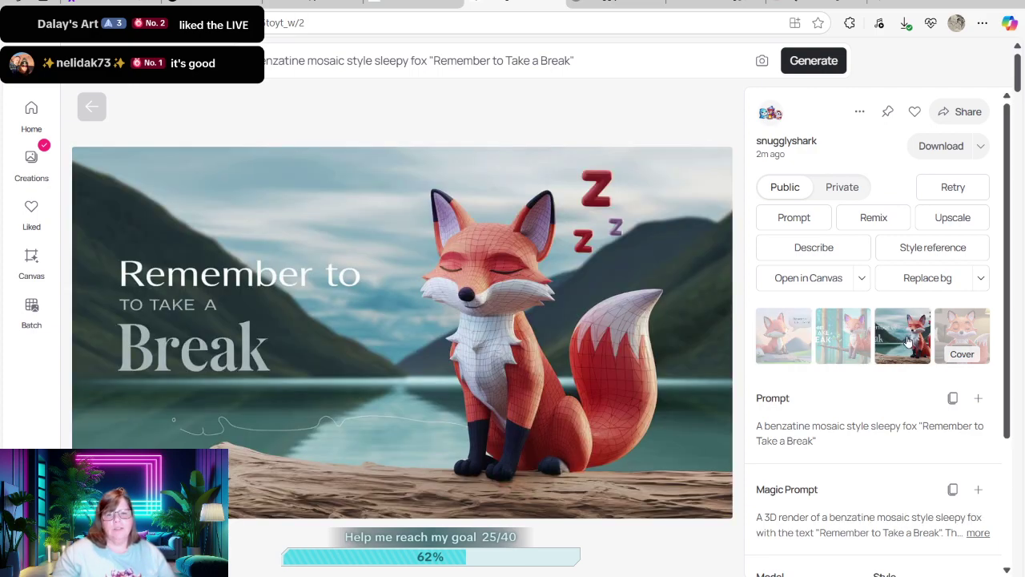
pyautogui.click(956, 336)
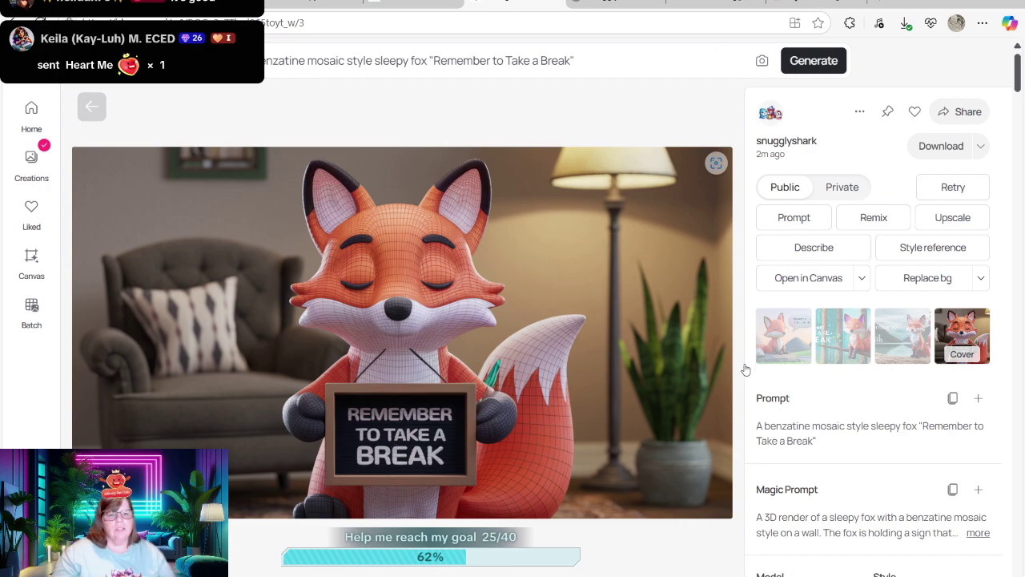
pyautogui.click(877, 334)
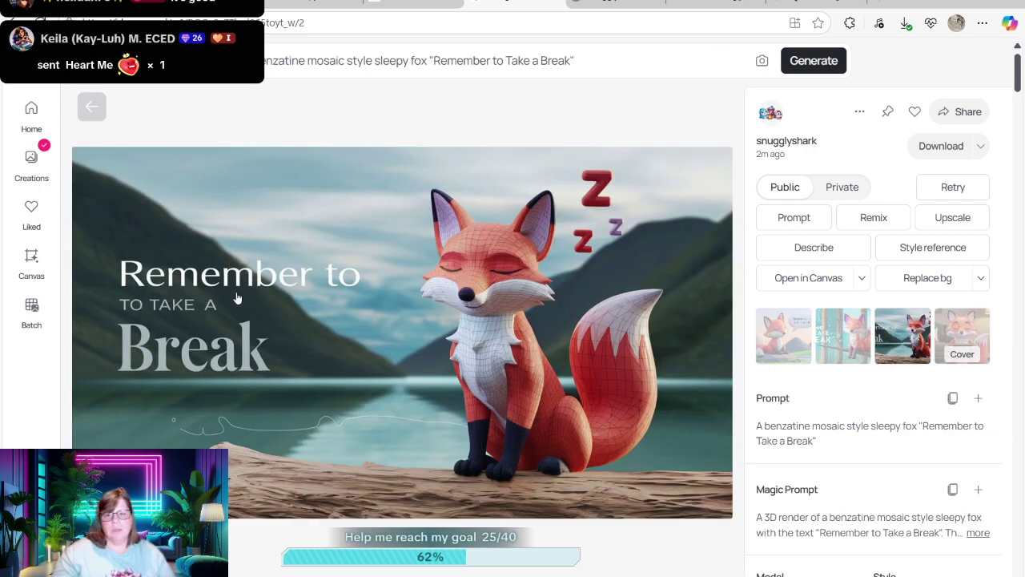
pyautogui.click(841, 340)
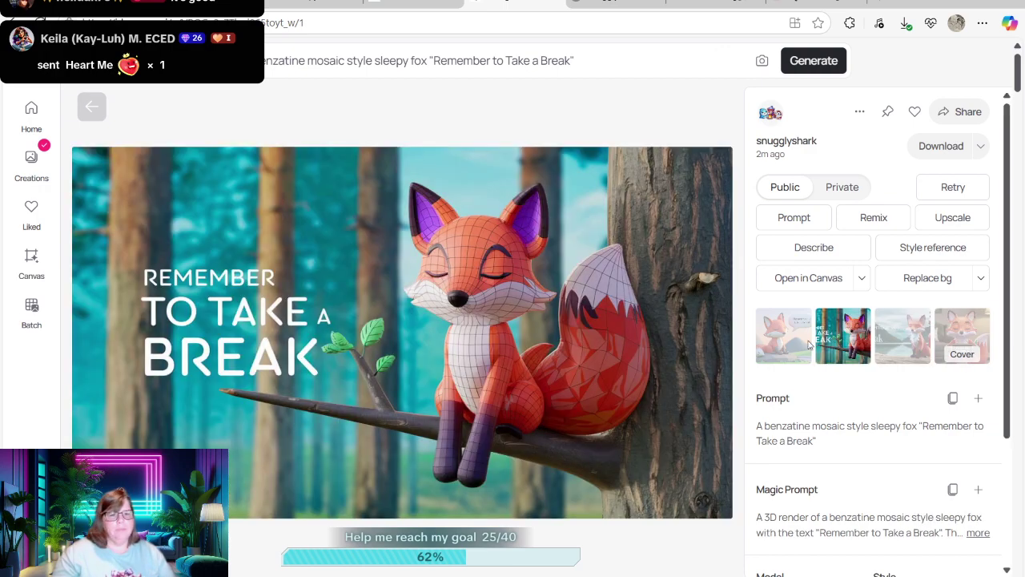
pyautogui.click(766, 342)
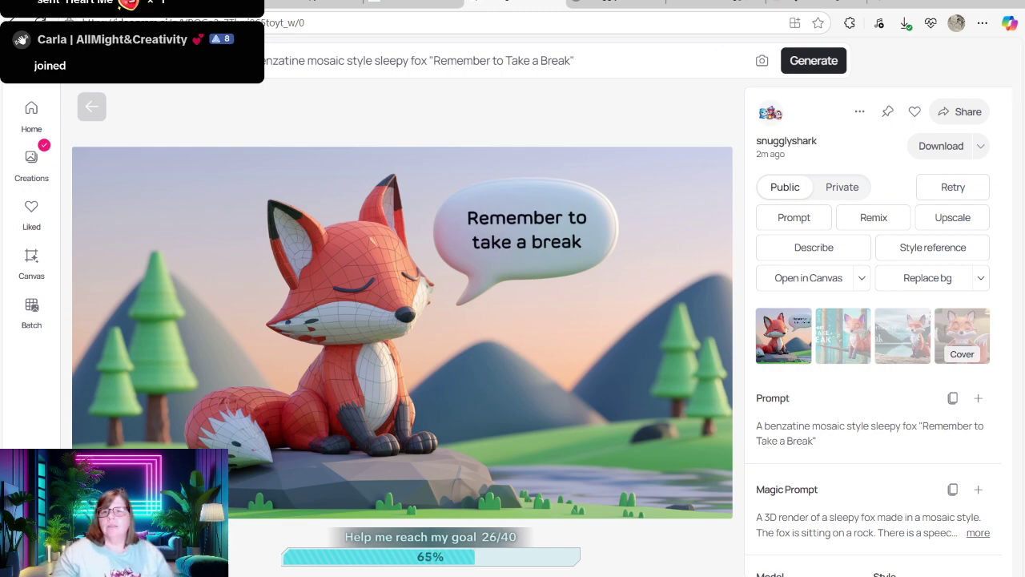
# Step: Switch to the Canva slides, open page 18 and enlarge the peacock mosaic image to nearly the full page height
pyautogui.click(211, 3)
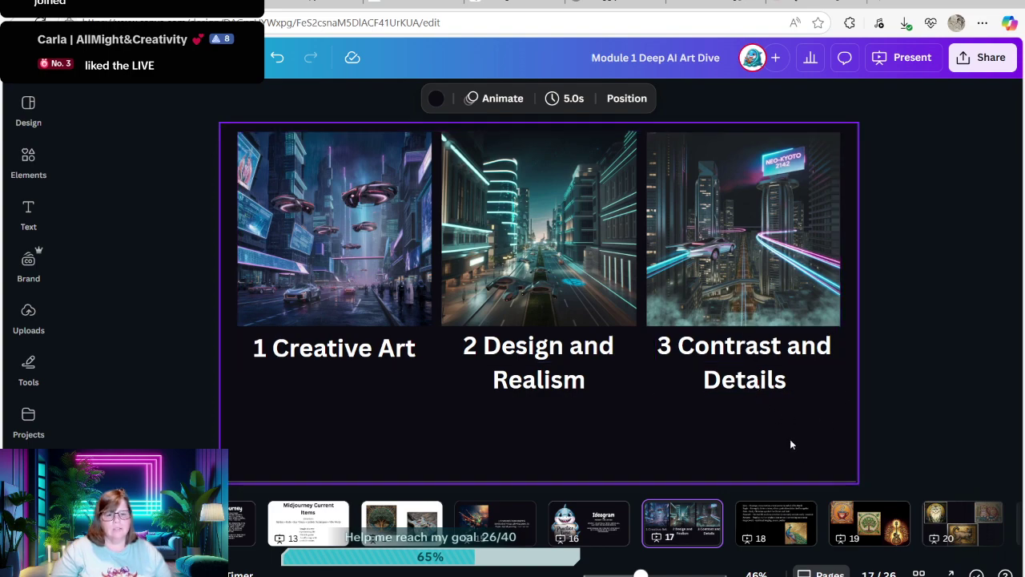
pyautogui.click(775, 520)
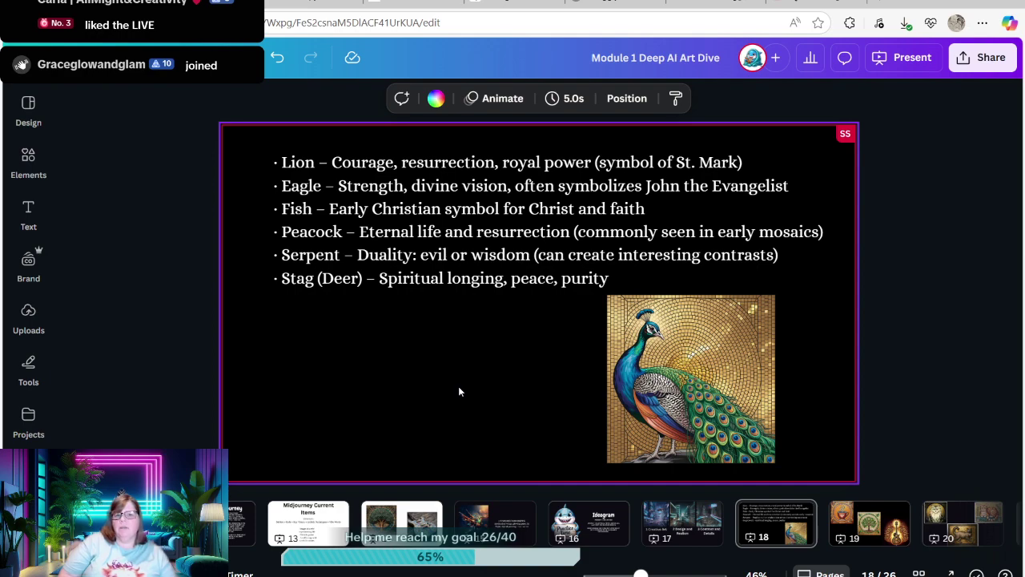
pyautogui.click(667, 398)
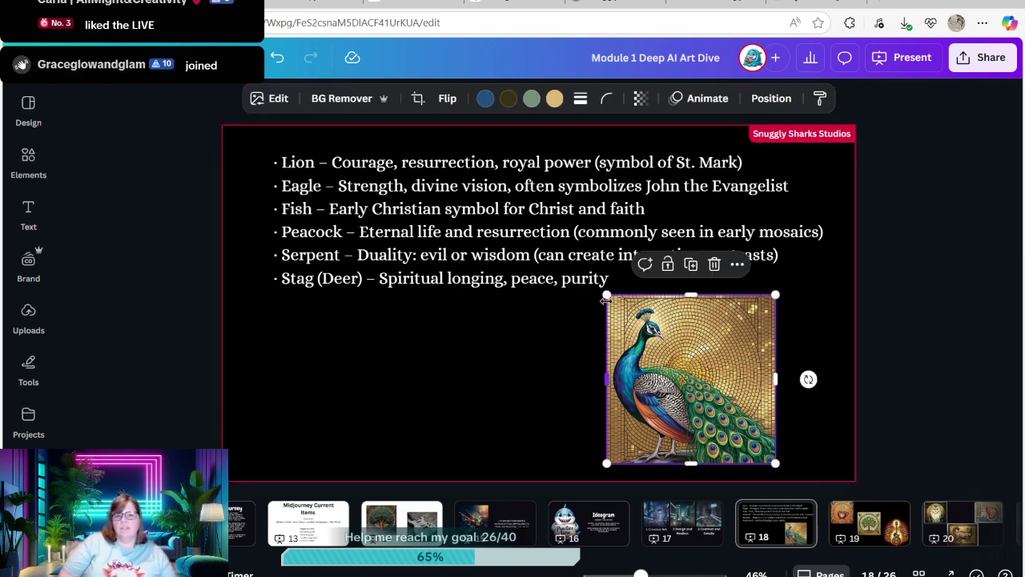
pyautogui.moveTo(606, 296); pyautogui.dragTo(431, 166)
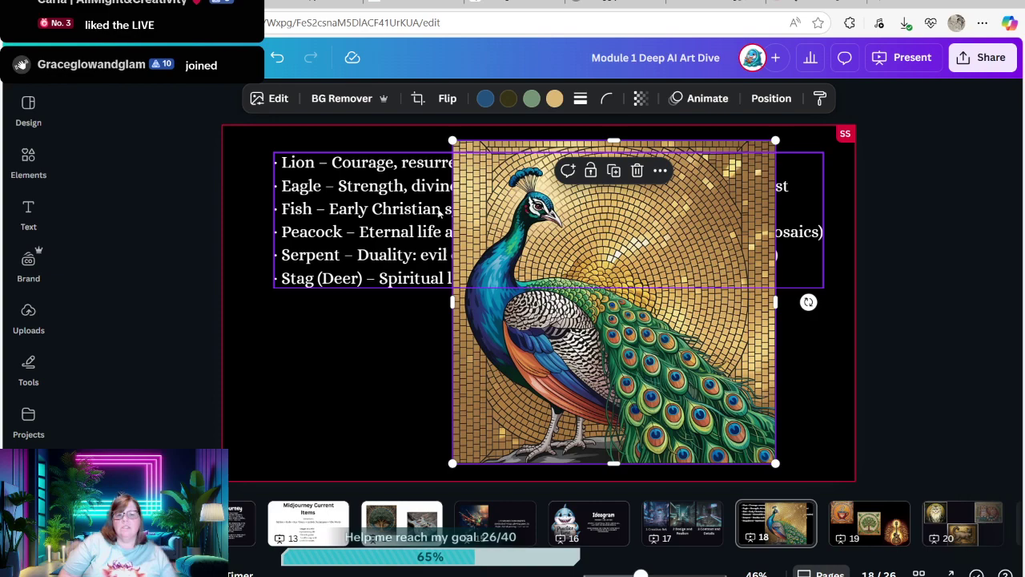
pyautogui.click(407, 312)
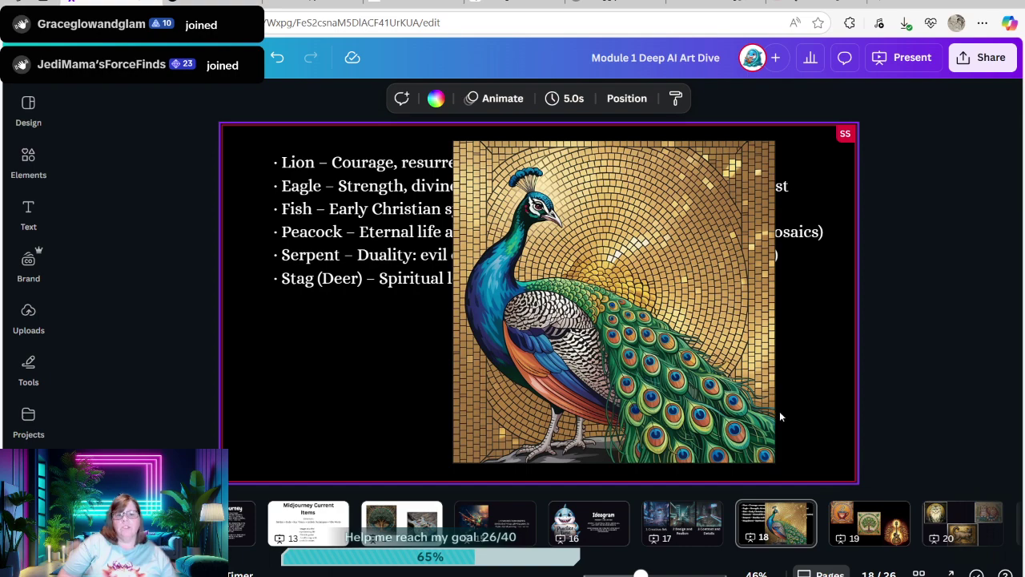
# Step: Compare the tree and guitar images on page 19 with the mosaic tree and guitar on page 14
pyautogui.click(868, 525)
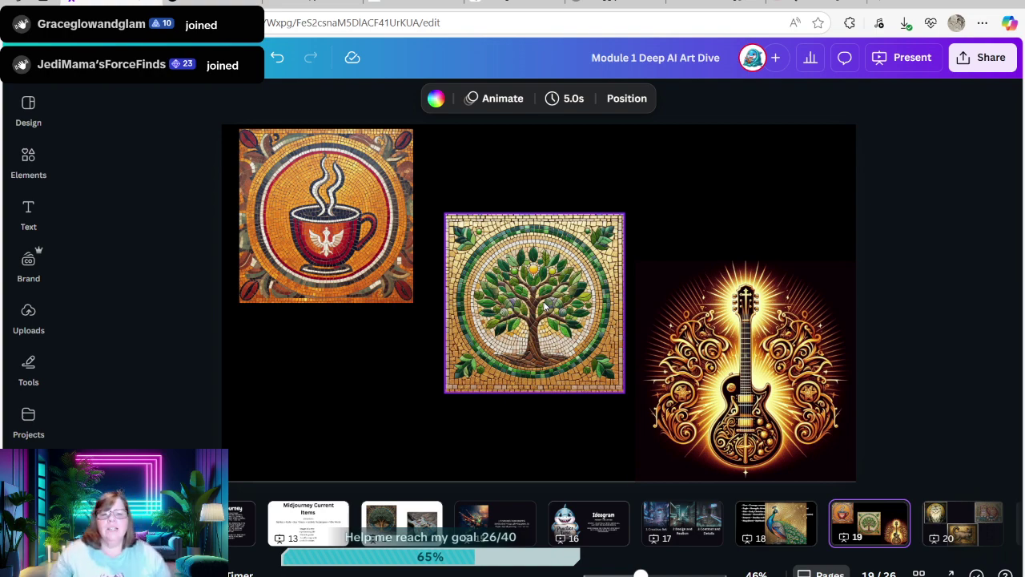
pyautogui.click(769, 399)
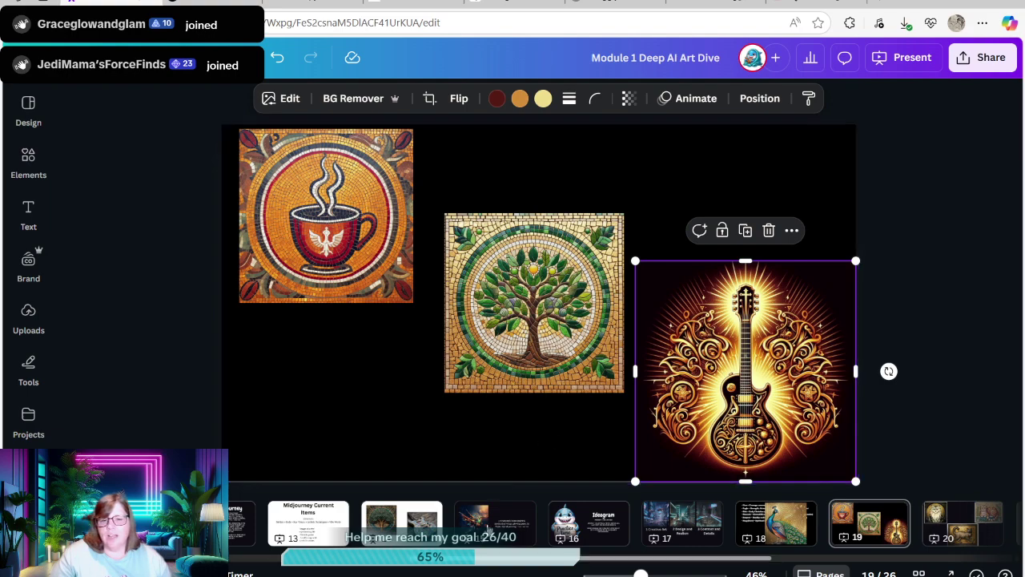
pyautogui.click(401, 521)
pyautogui.click(653, 331)
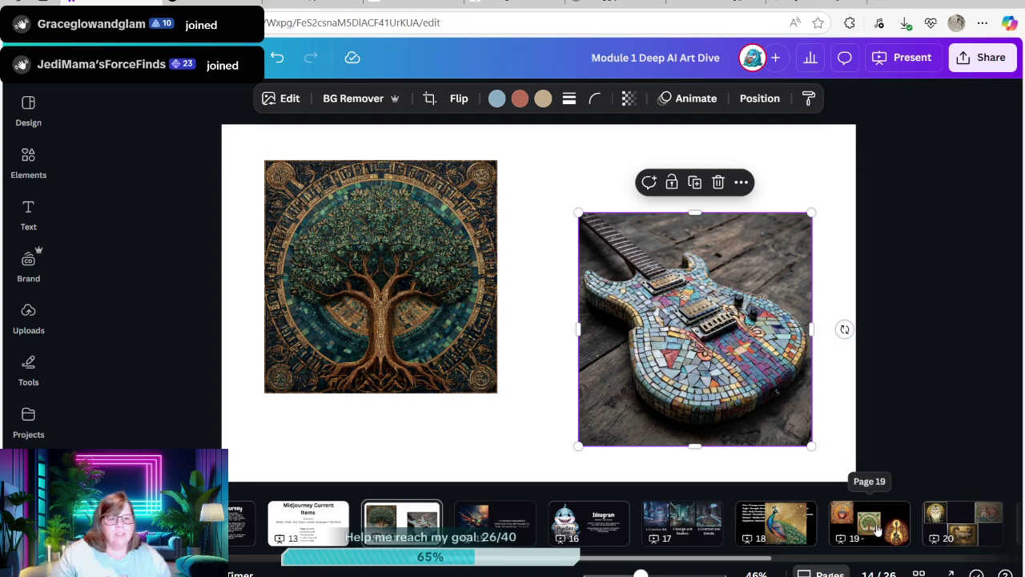
pyautogui.click(841, 522)
pyautogui.click(791, 421)
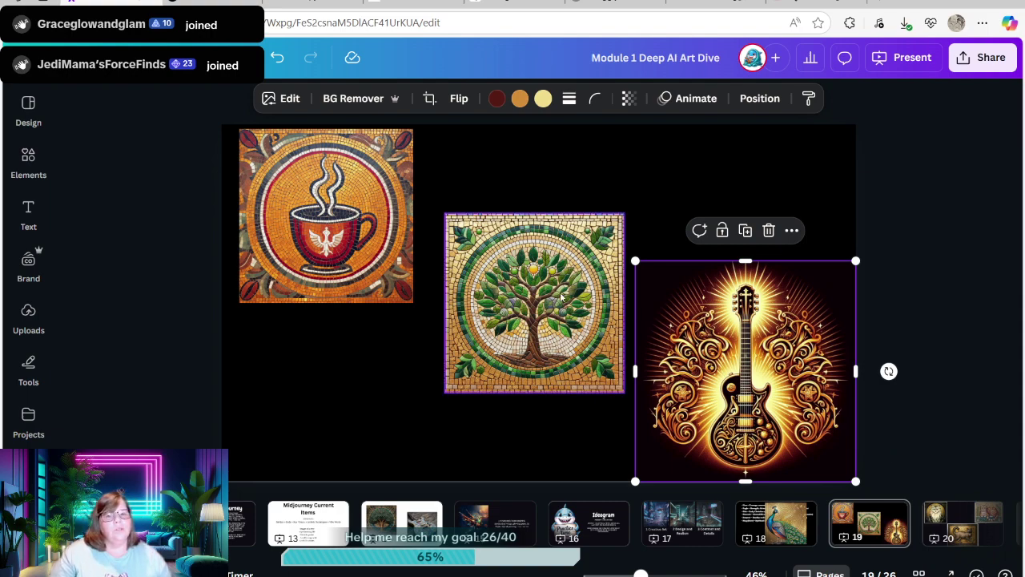
pyautogui.click(533, 270)
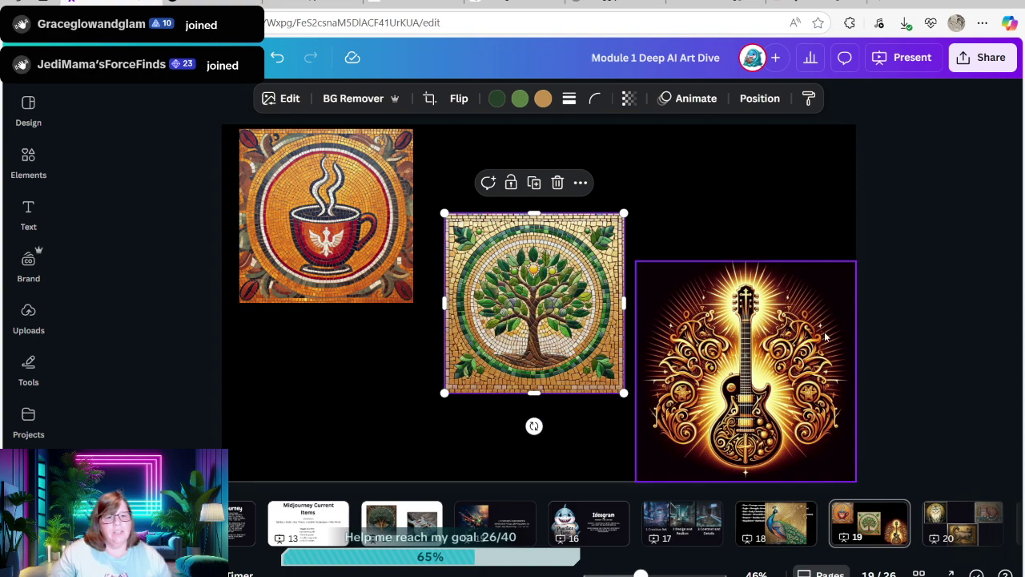
pyautogui.click(930, 365)
# Step: On page 20, enlarge the long-haired white cat image until it overlaps the bronze relief cat picture
pyautogui.click(955, 522)
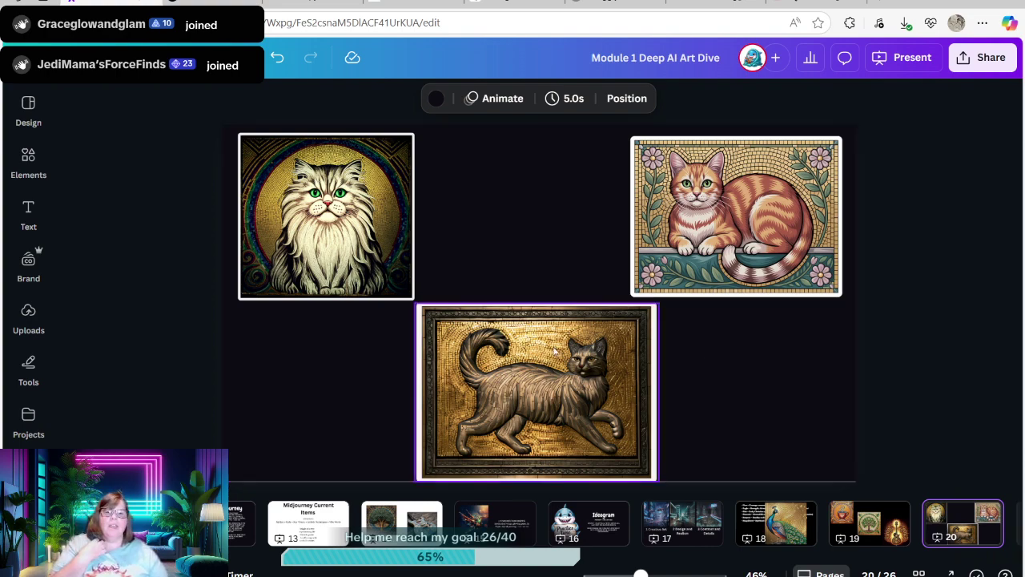
pyautogui.click(400, 296)
pyautogui.moveTo(413, 306); pyautogui.dragTo(493, 385)
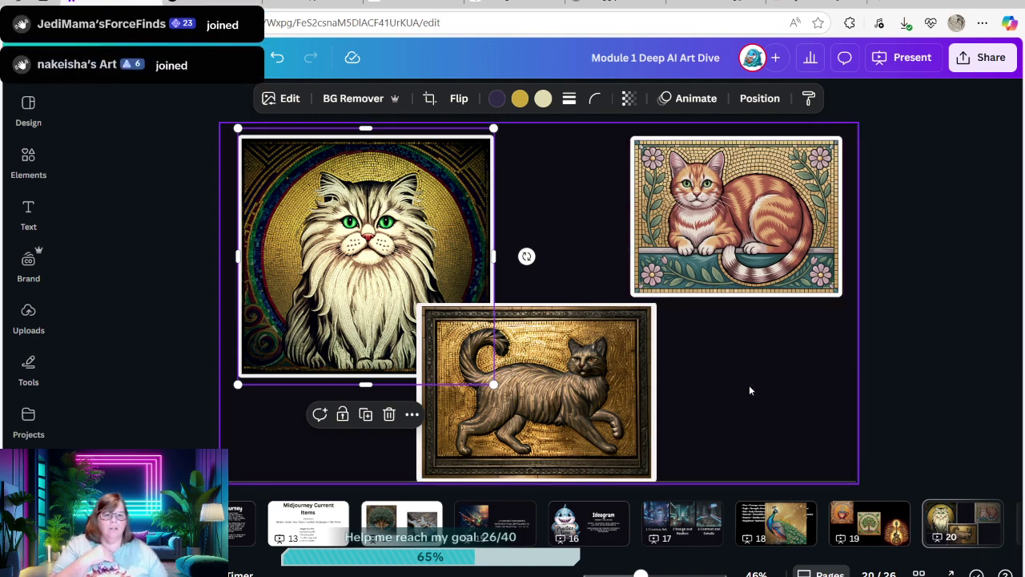
pyautogui.click(943, 524)
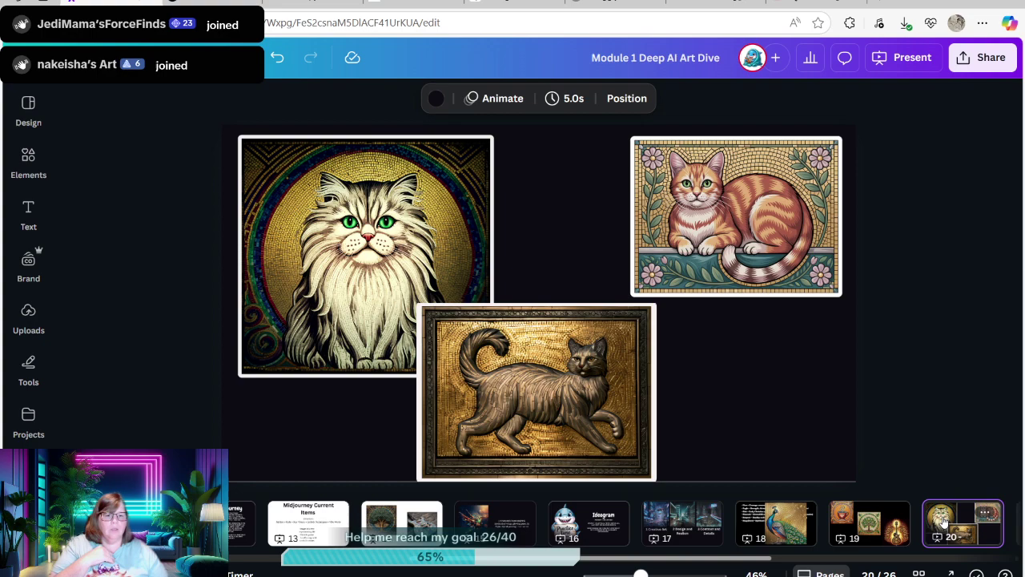
# Step: Examine the colour guide and hex codes on page 21, checking them against the cat images on page 20
pyautogui.click(938, 558)
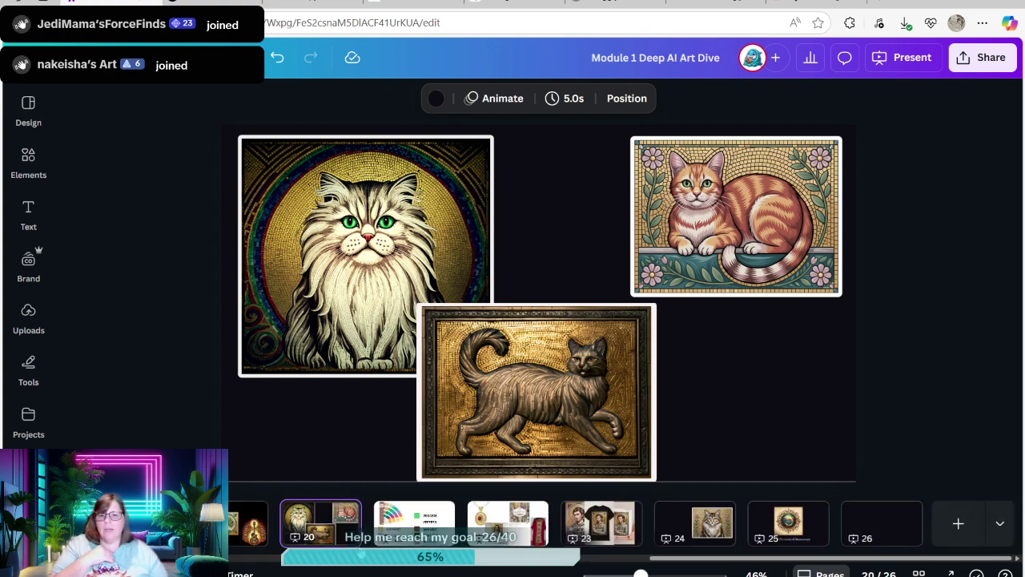
pyautogui.click(414, 520)
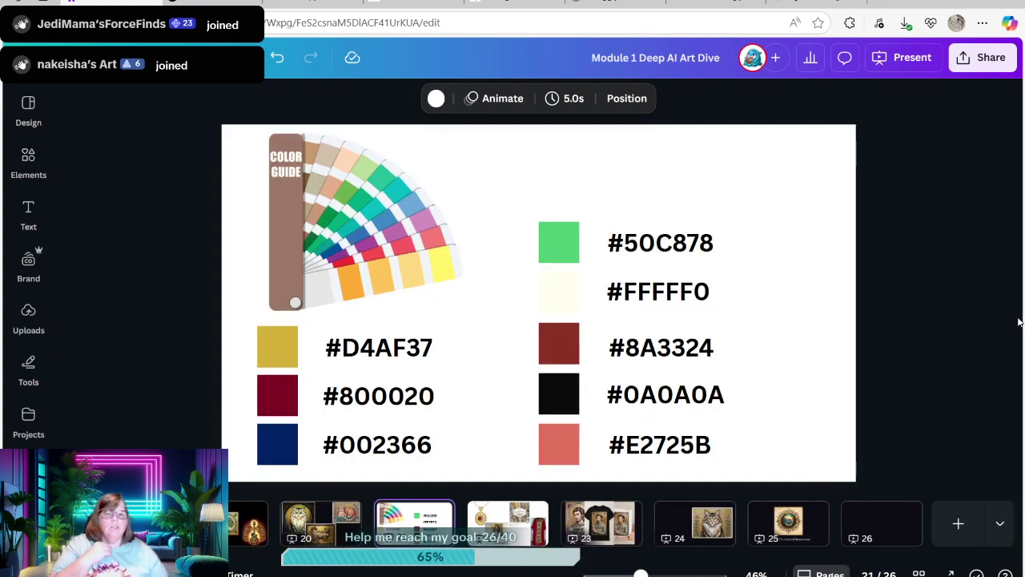
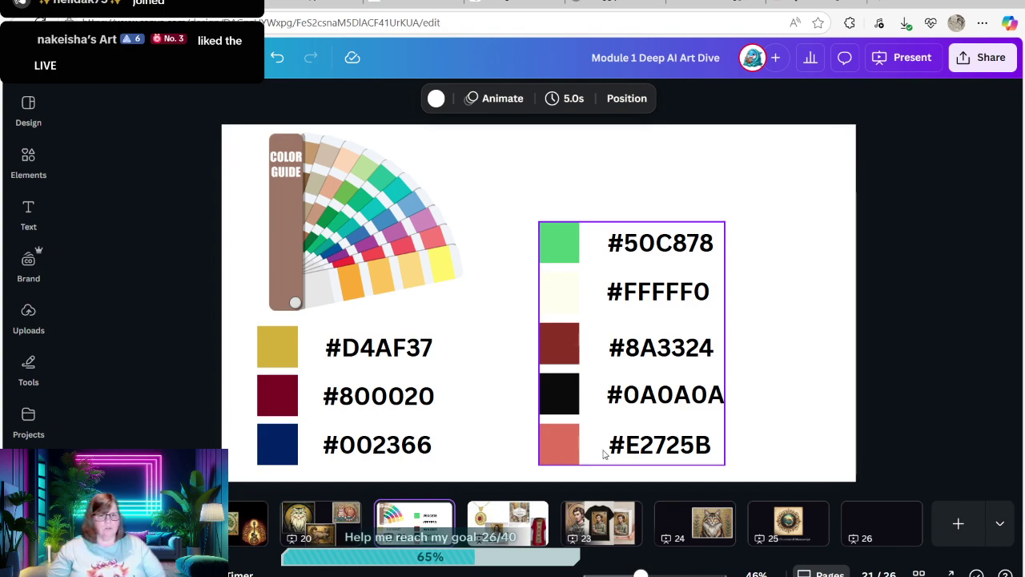
pyautogui.click(769, 376)
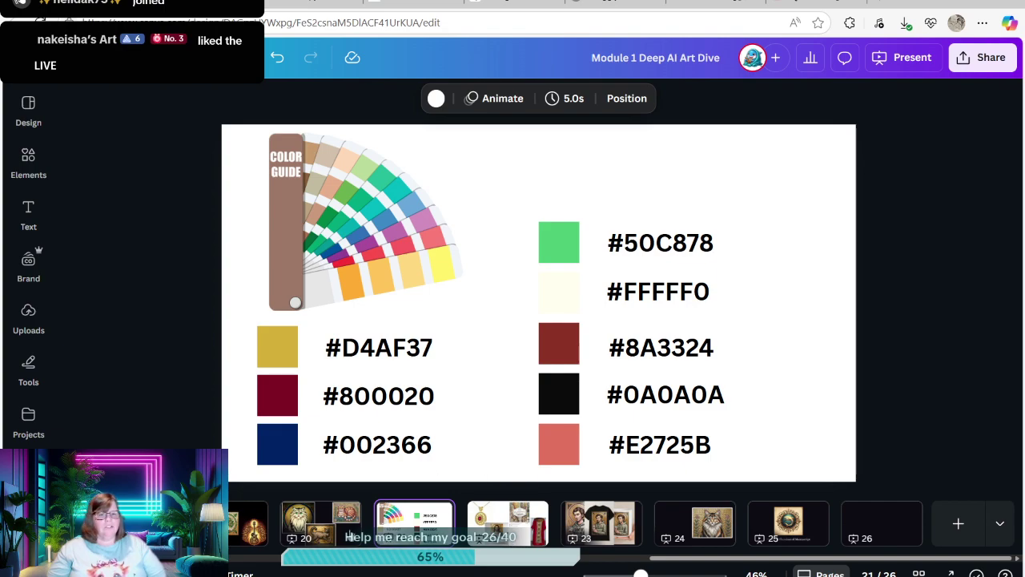
pyautogui.click(338, 528)
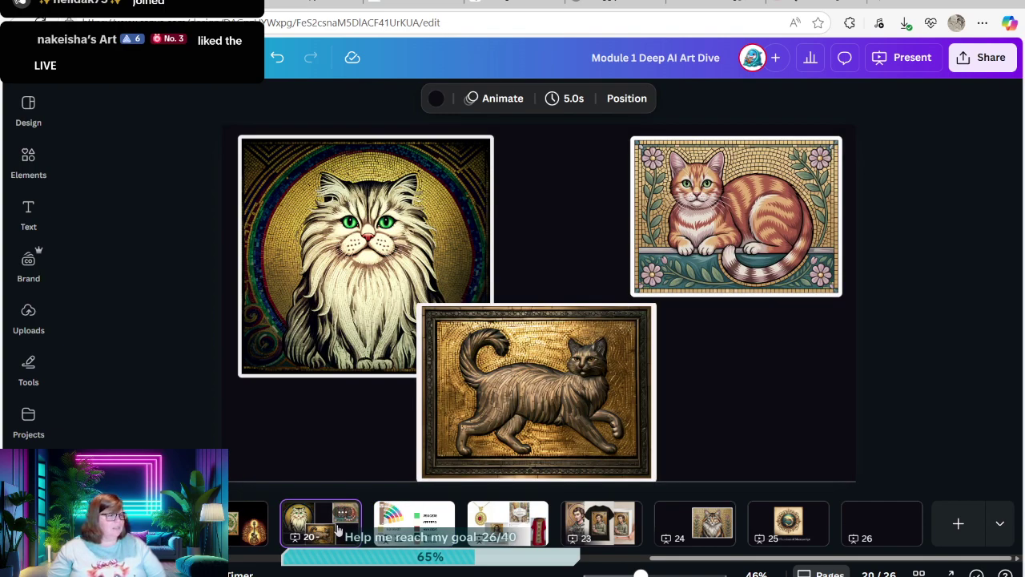
pyautogui.click(421, 525)
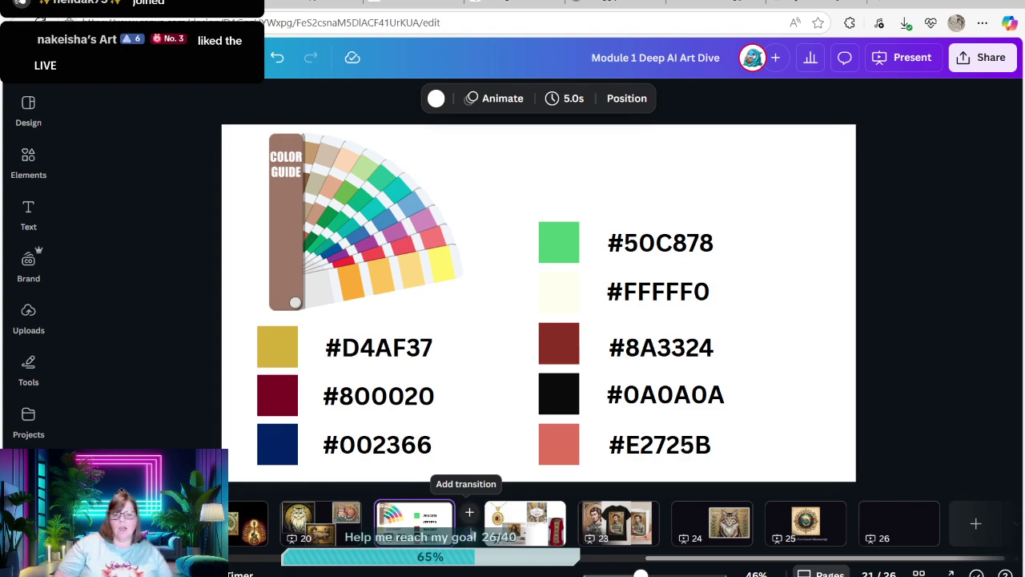
# Step: On page 22, enlarge the Jesus wall-art mockup above the sofa and move it left over the pendant
pyautogui.click(516, 521)
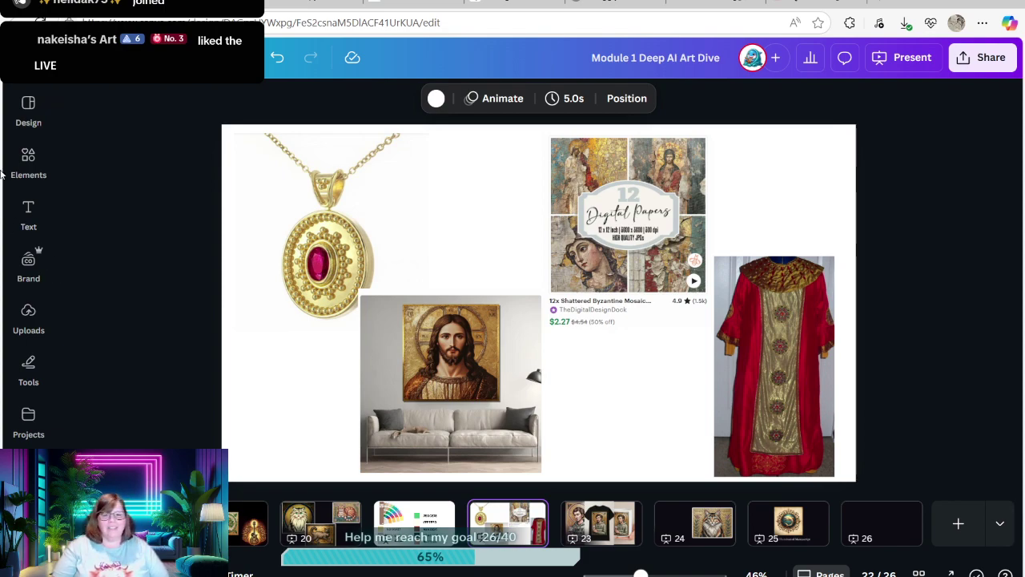
pyautogui.click(438, 388)
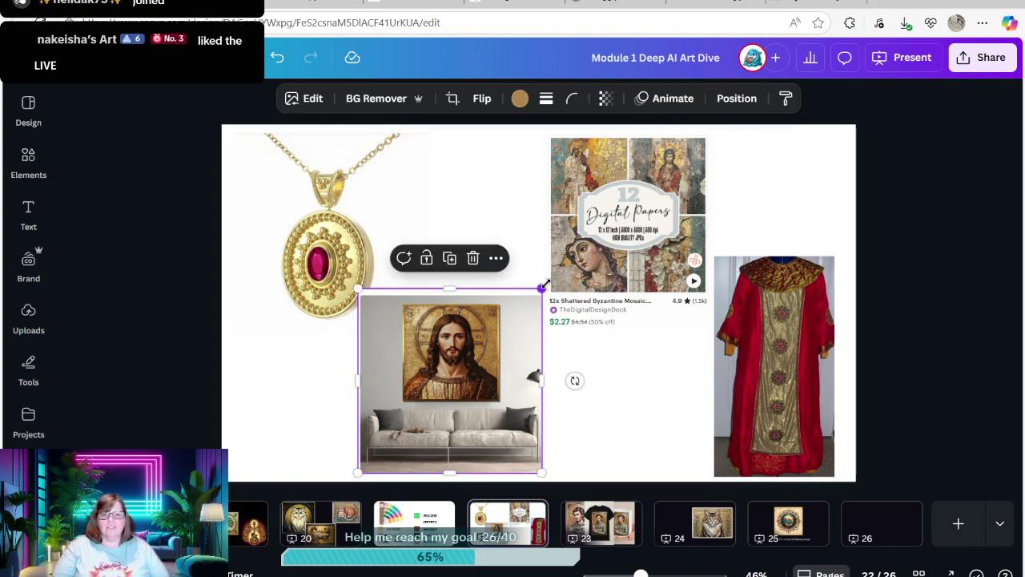
pyautogui.moveTo(543, 288); pyautogui.dragTo(806, 171)
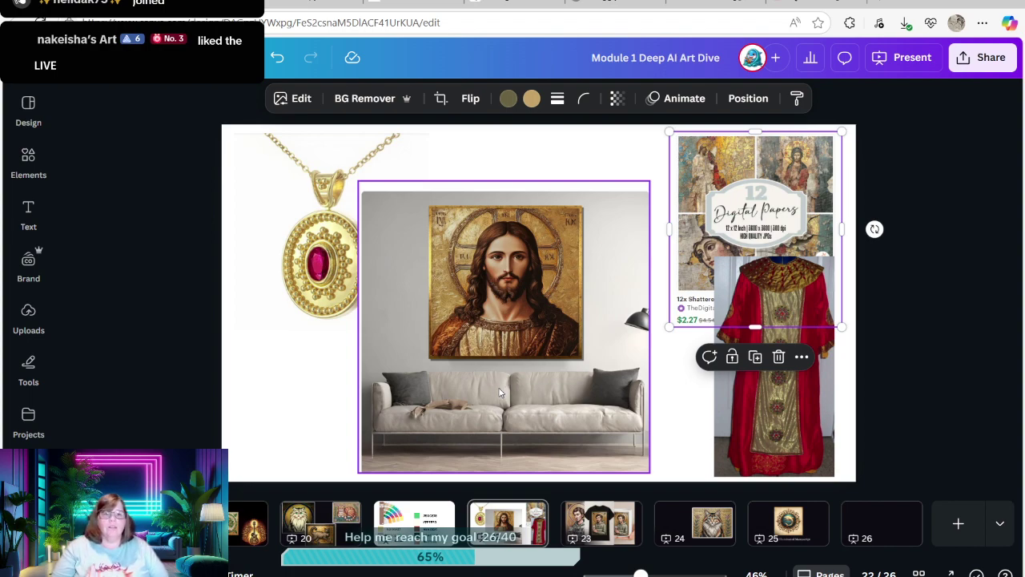
pyautogui.moveTo(483, 318); pyautogui.dragTo(502, 309)
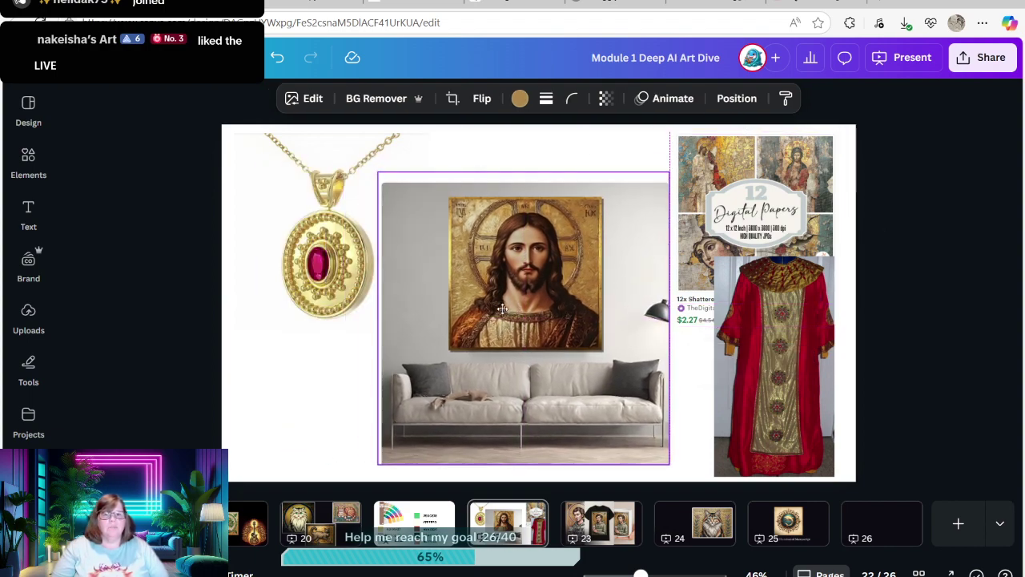
pyautogui.click(334, 282)
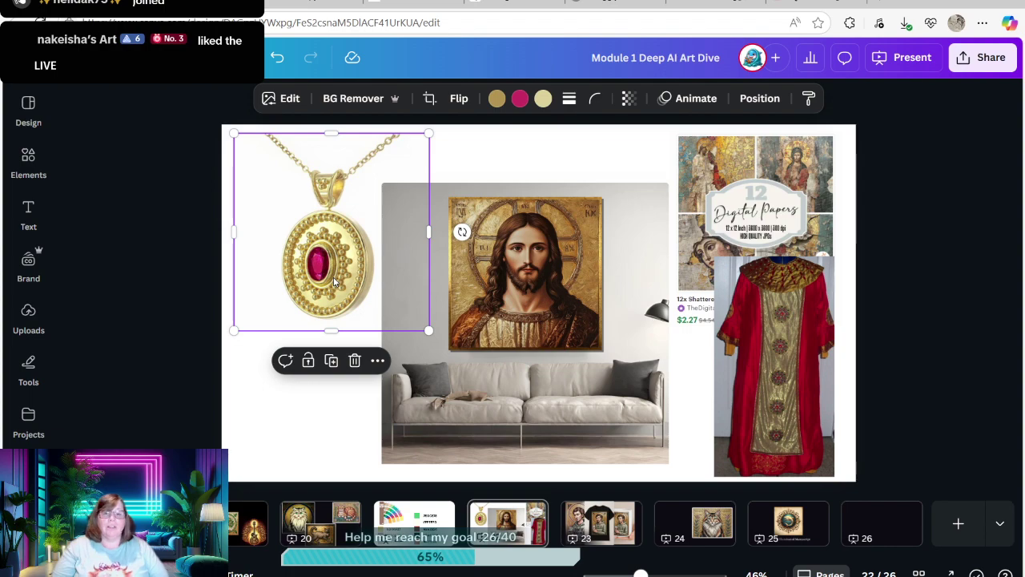
pyautogui.moveTo(492, 309); pyautogui.dragTo(383, 308)
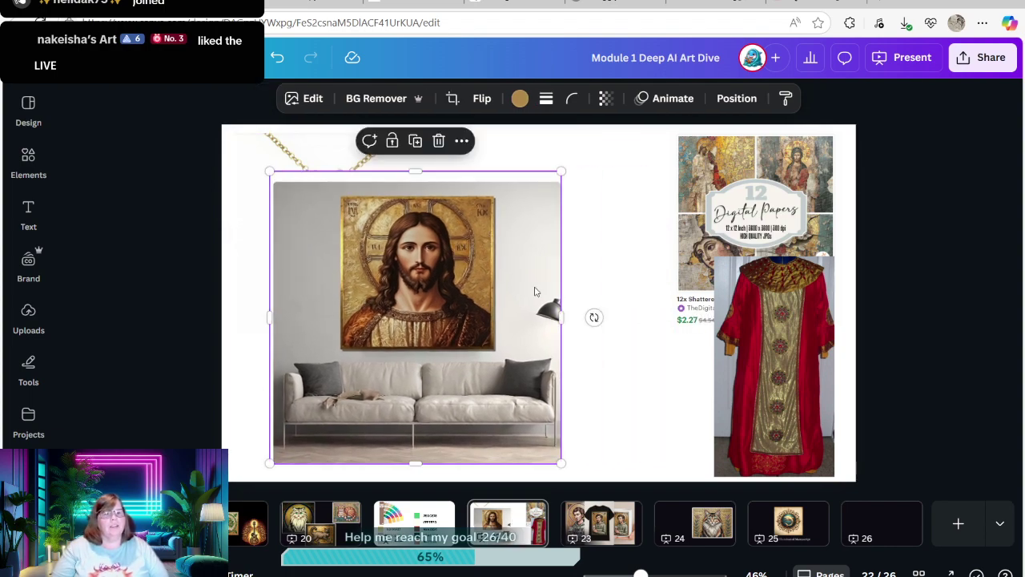
# Step: Enlarge the digital papers listing over the wall art's right side, and enlarge the red robe image over the listing's right edge
pyautogui.moveTo(695, 241); pyautogui.dragTo(539, 277)
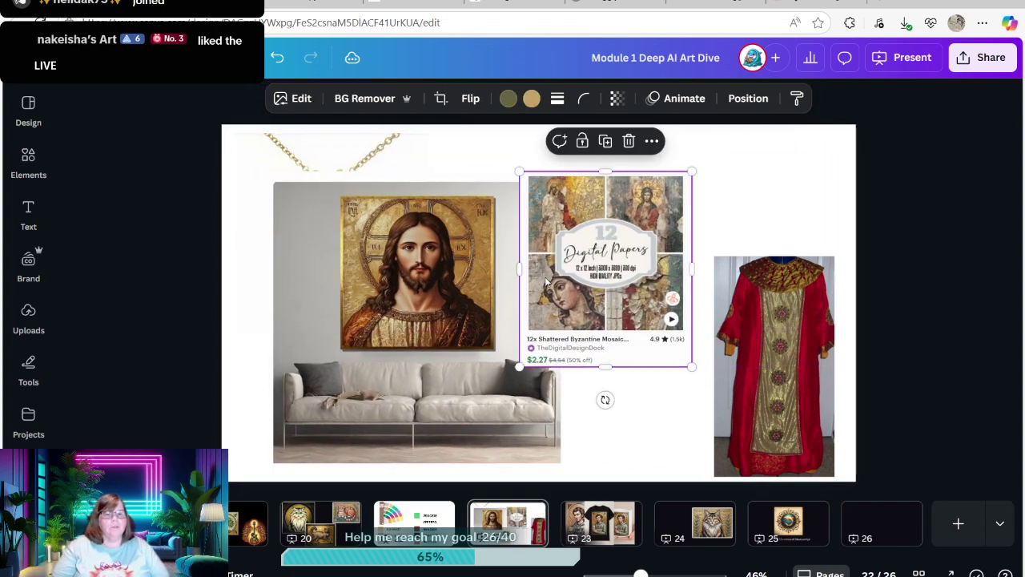
pyautogui.moveTo(521, 367); pyautogui.dragTo(542, 315)
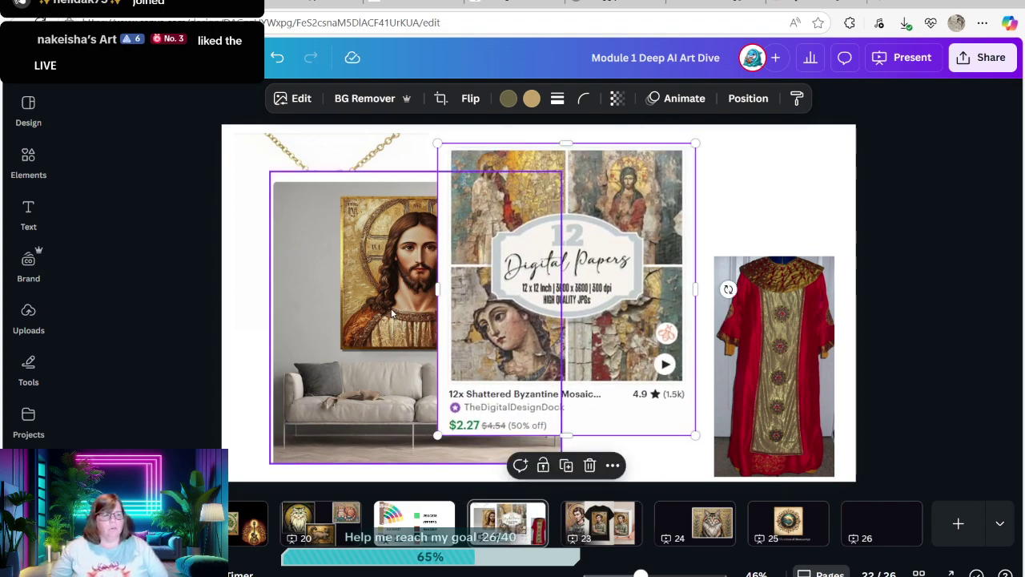
pyautogui.click(753, 357)
pyautogui.moveTo(717, 258); pyautogui.dragTo(593, 207)
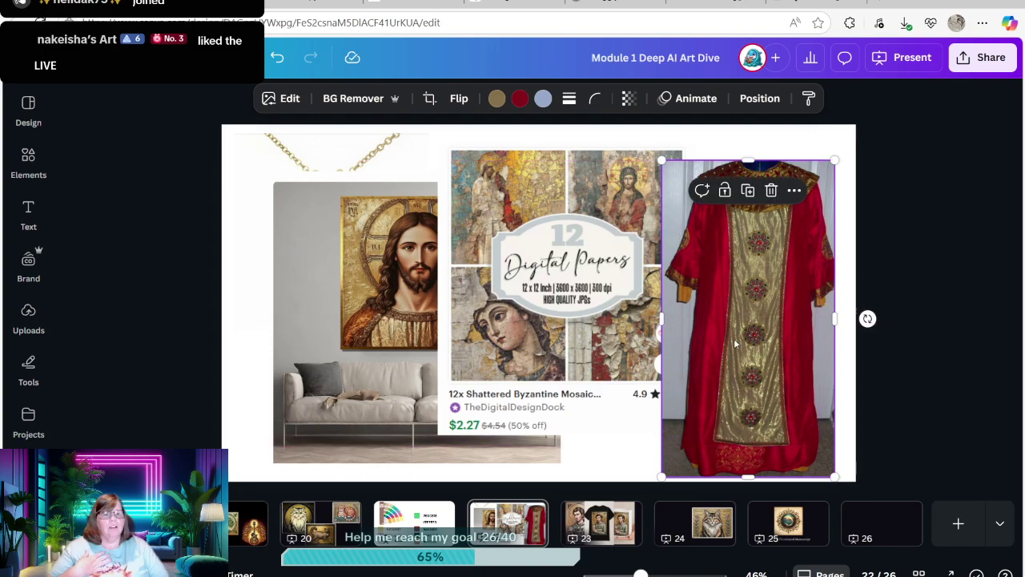
pyautogui.moveTo(750, 329); pyautogui.dragTo(728, 326)
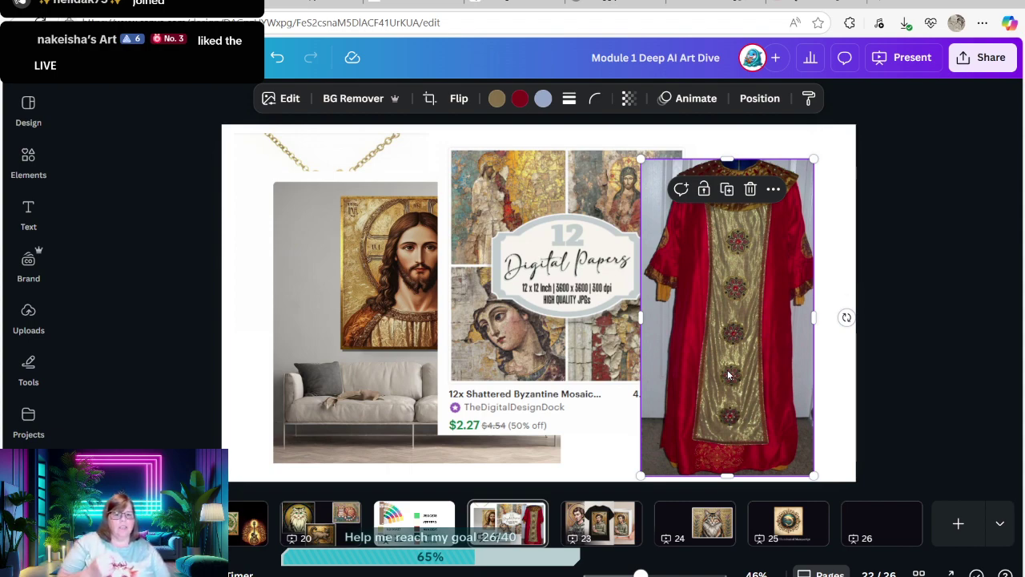
# Step: On page 23, slide the black T-shirt mockup off the Saint of Deadlines portrait, then back left to uncover the mug
pyautogui.click(609, 532)
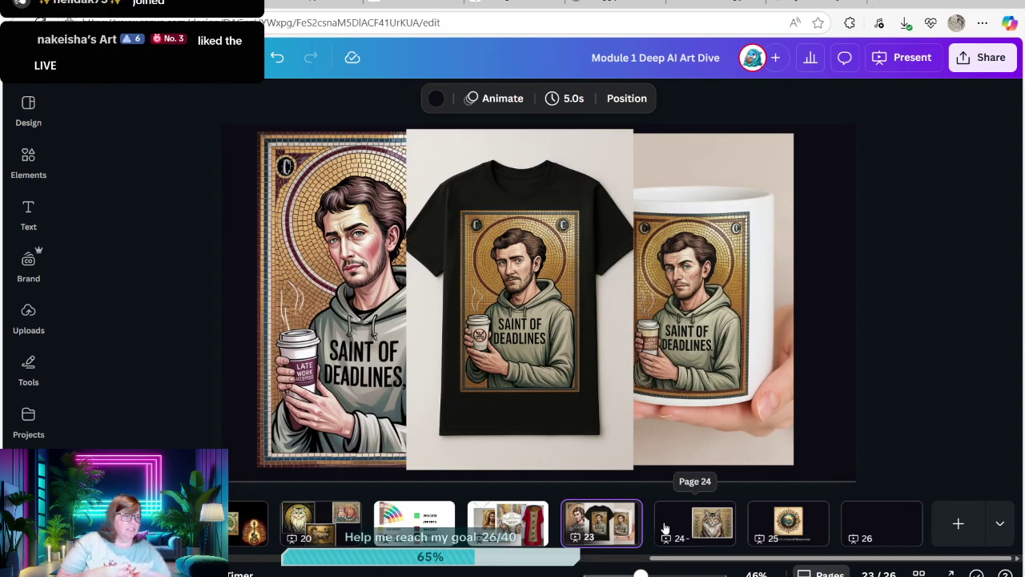
pyautogui.moveTo(491, 337); pyautogui.dragTo(626, 336)
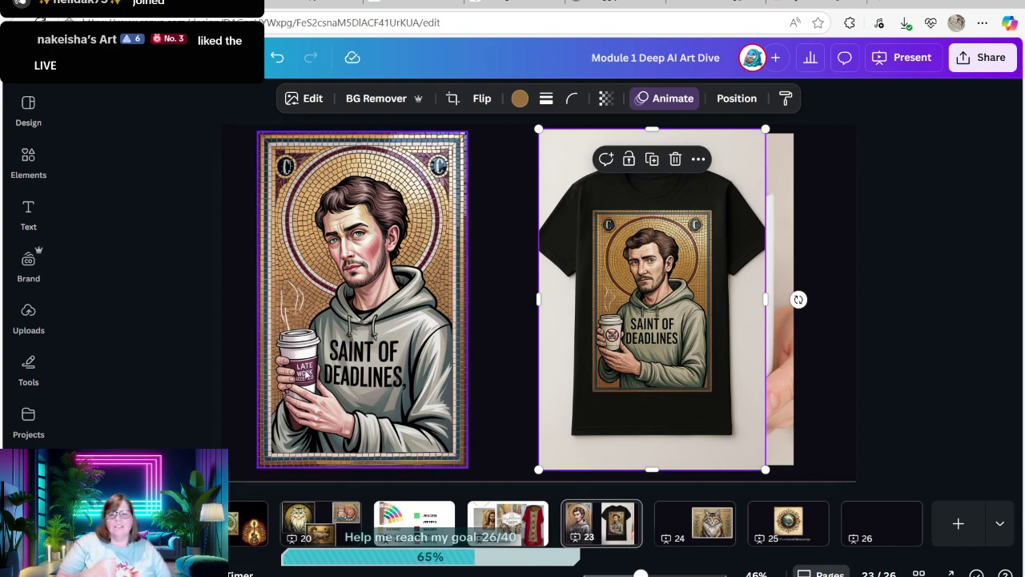
pyautogui.hscroll(5, 653, 344)
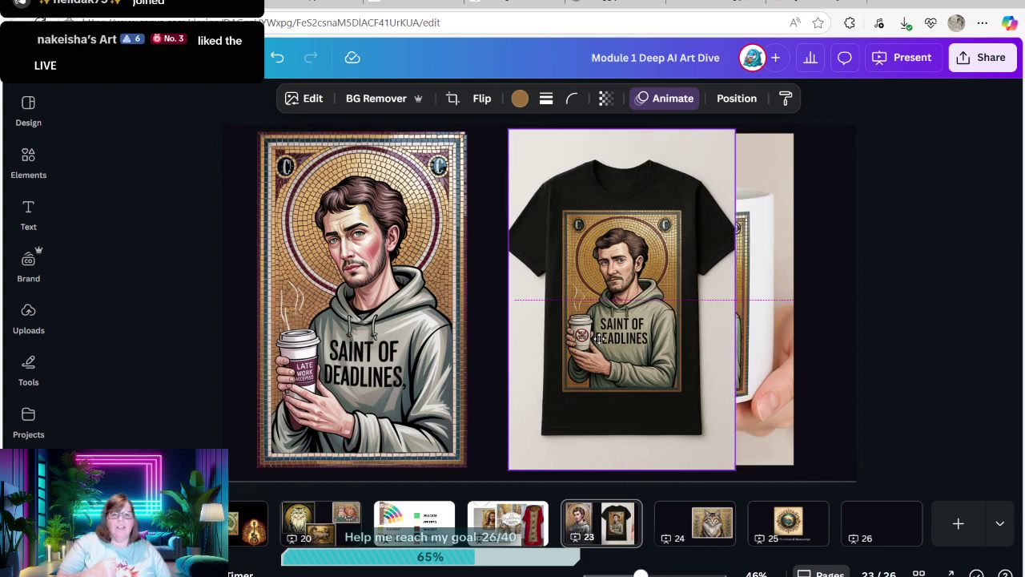
pyautogui.click(444, 329)
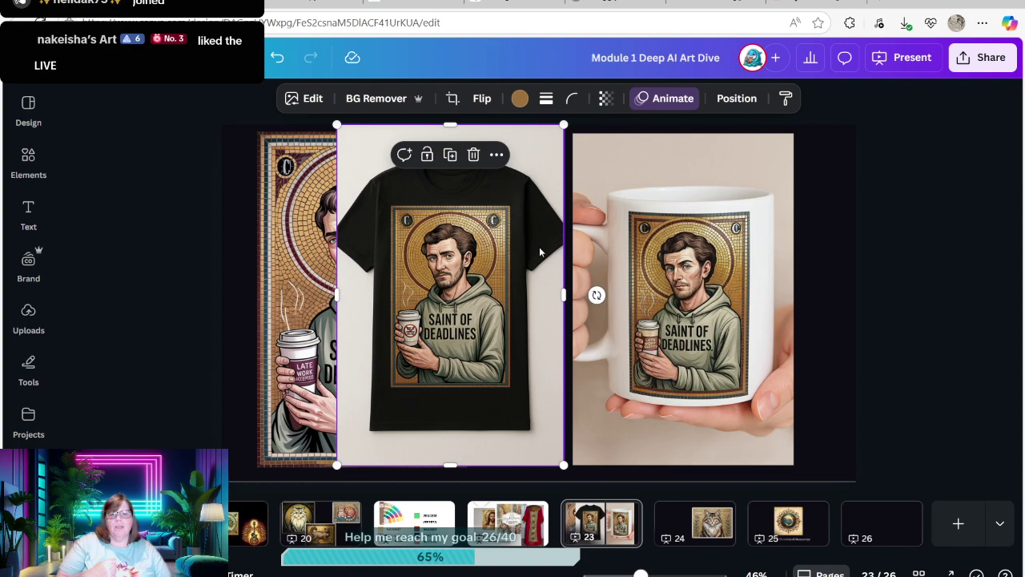
# Step: Enlarge the black T-shirt mockup and place it mid-page, overlapping both the portrait and the mug
pyautogui.moveTo(566, 126); pyautogui.dragTo(653, 108)
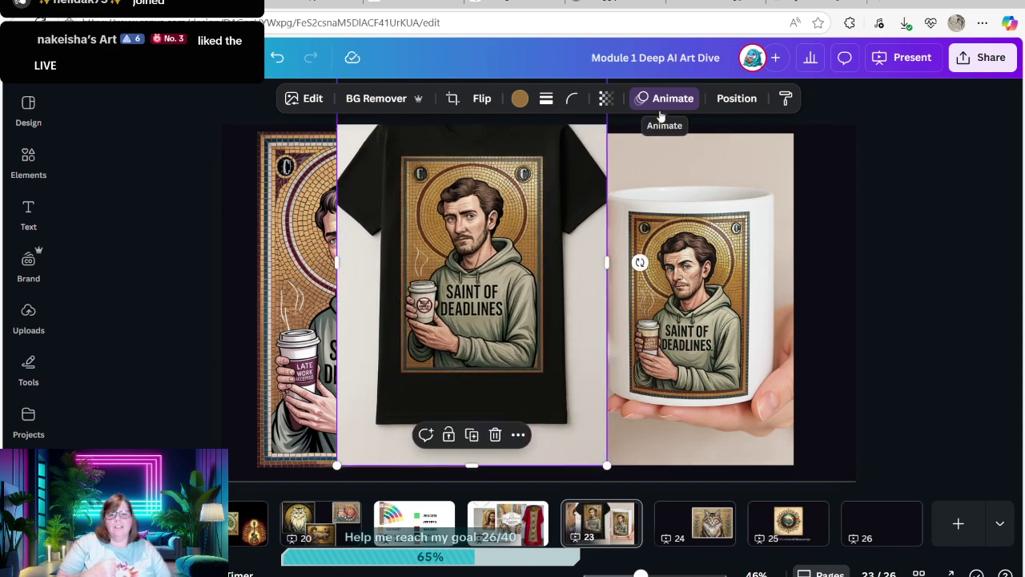
pyautogui.moveTo(337, 466); pyautogui.dragTo(242, 480)
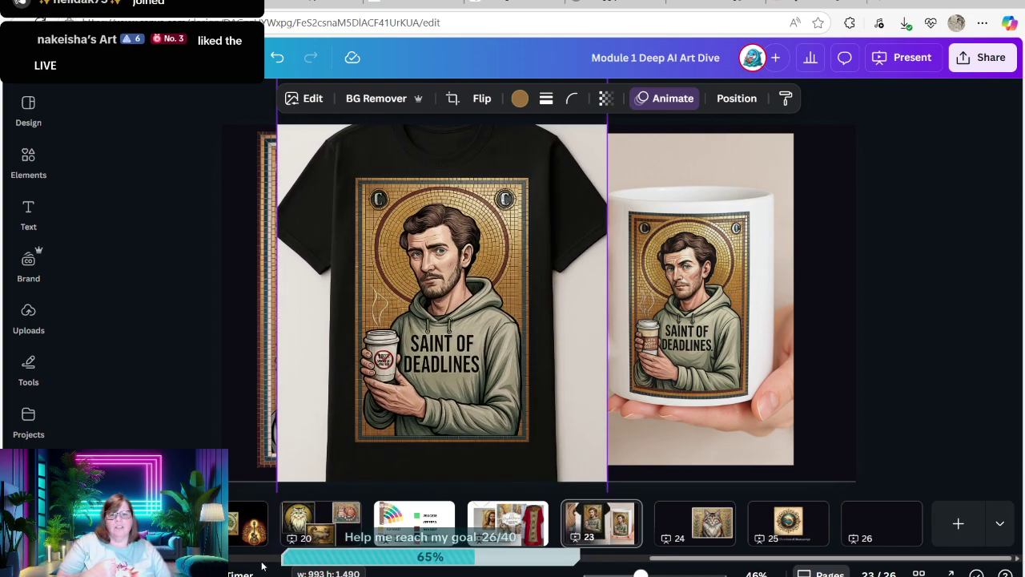
pyautogui.moveTo(394, 453); pyautogui.dragTo(422, 433)
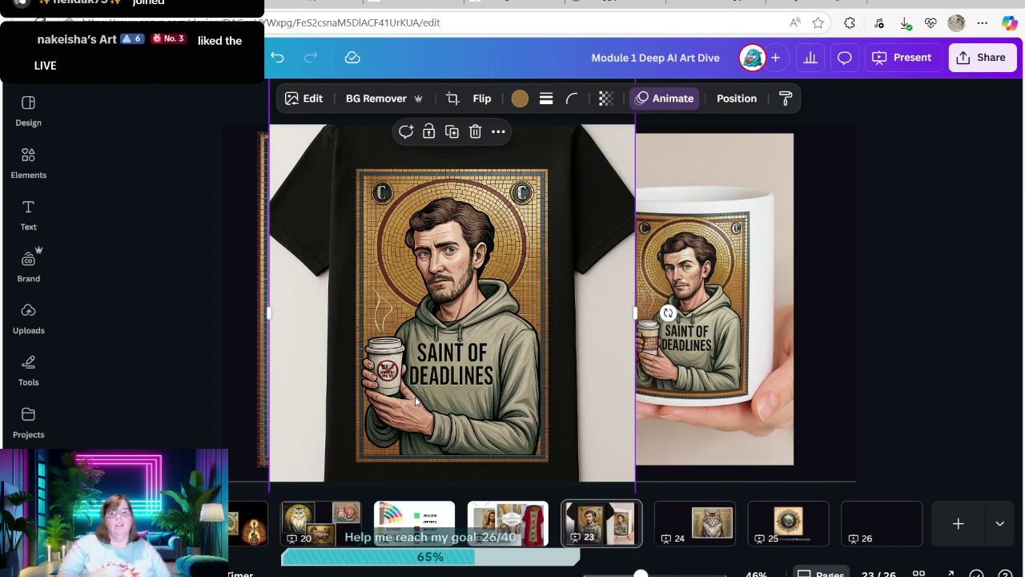
pyautogui.moveTo(416, 401); pyautogui.dragTo(337, 402)
pyautogui.click(656, 322)
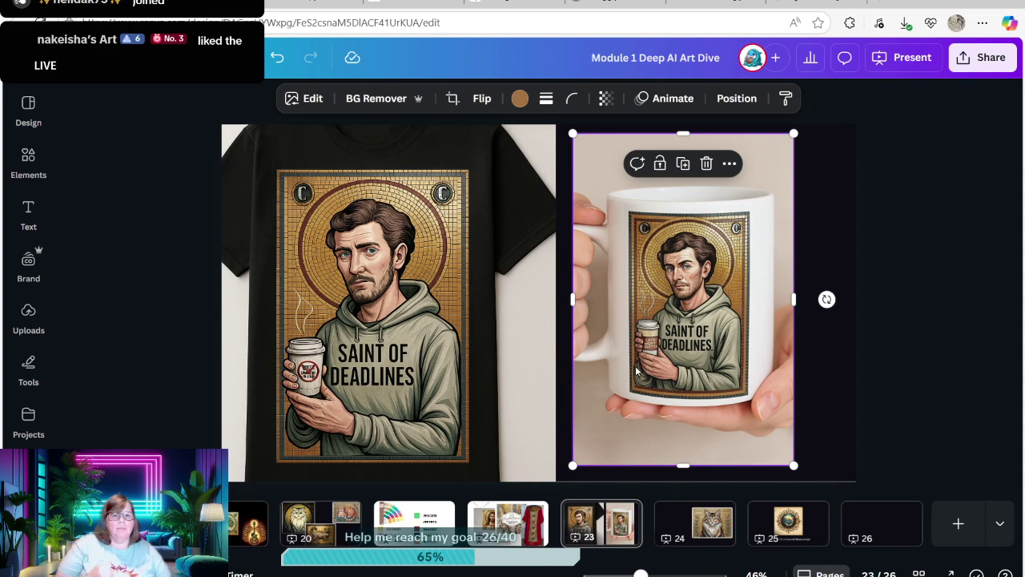
pyautogui.moveTo(407, 360); pyautogui.dragTo(565, 349)
# Step: On page 24, move the mosaic cat sticker from the right side to the page's middle, slightly above centre
pyautogui.click(697, 524)
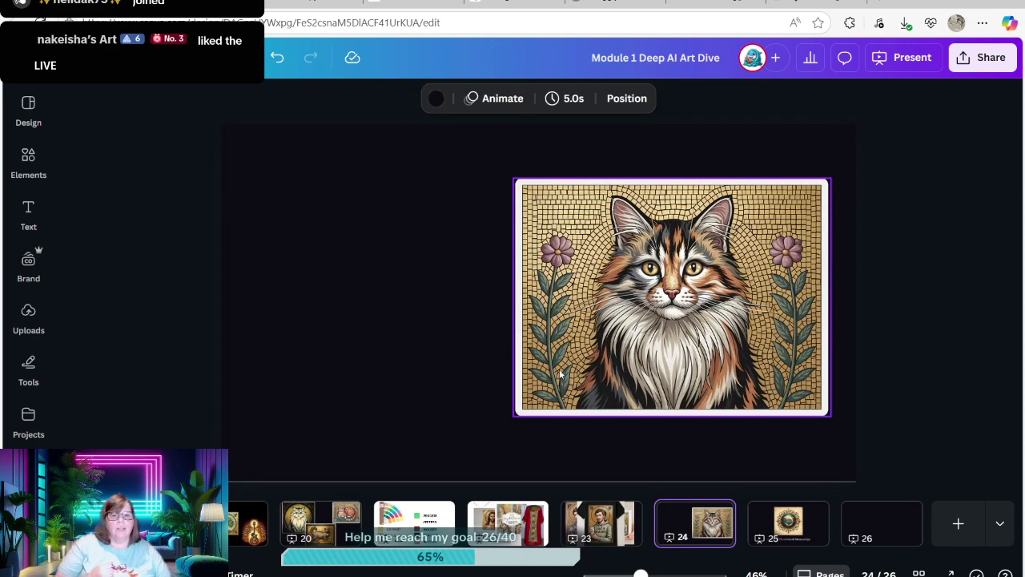
pyautogui.moveTo(703, 347); pyautogui.dragTo(575, 345)
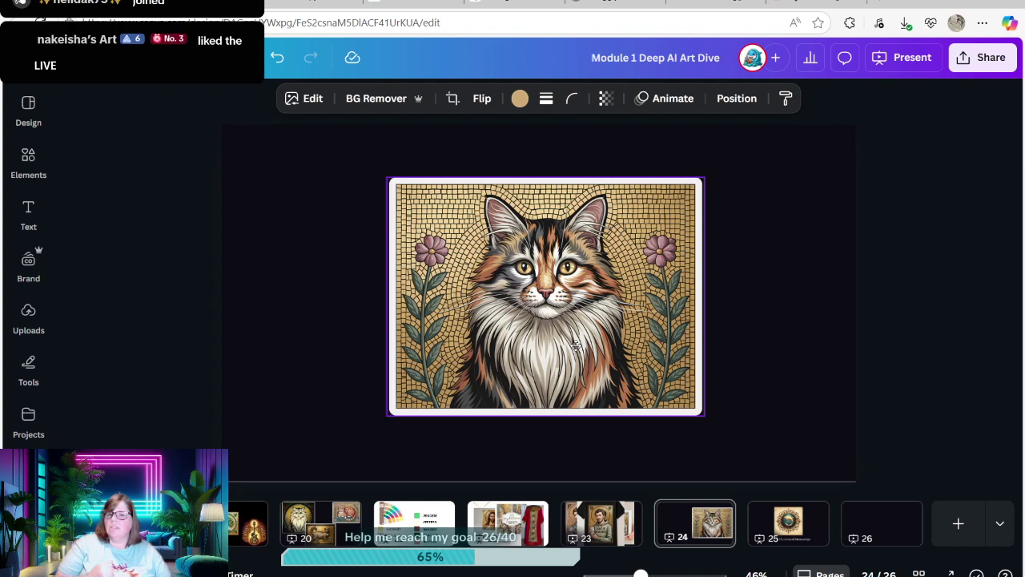
pyautogui.moveTo(575, 345); pyautogui.dragTo(575, 345)
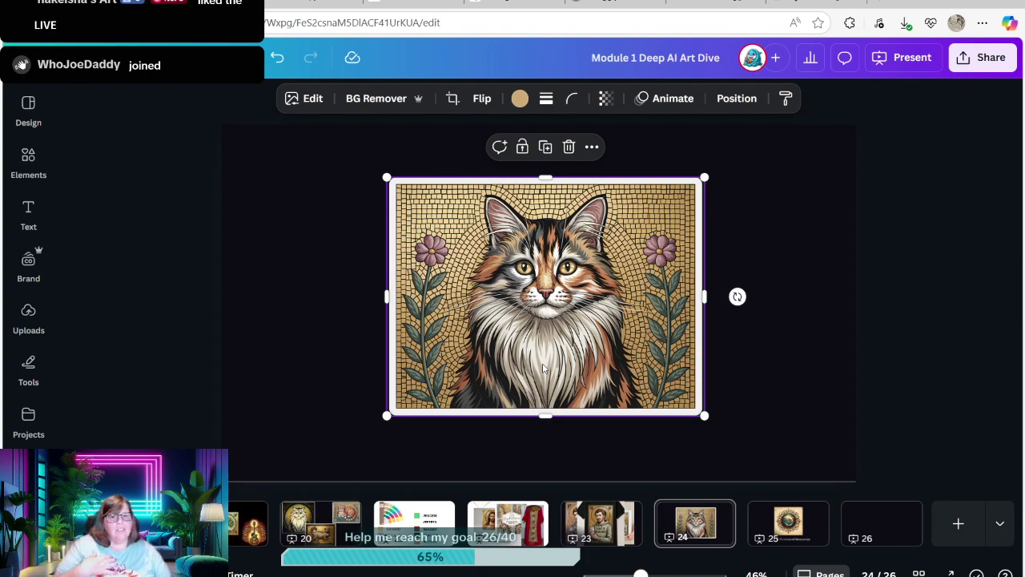
pyautogui.moveTo(543, 366); pyautogui.dragTo(546, 356)
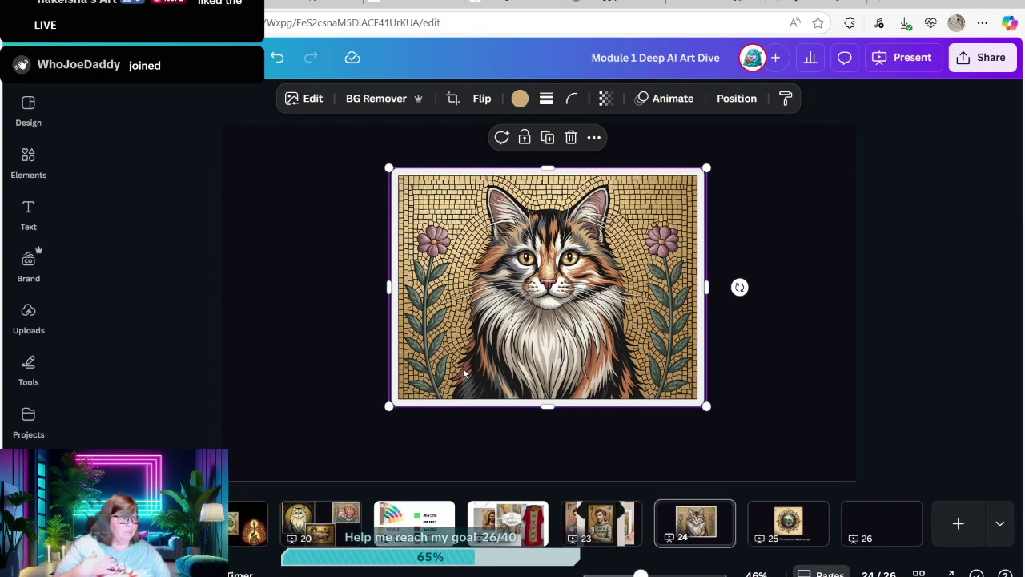
pyautogui.click(751, 363)
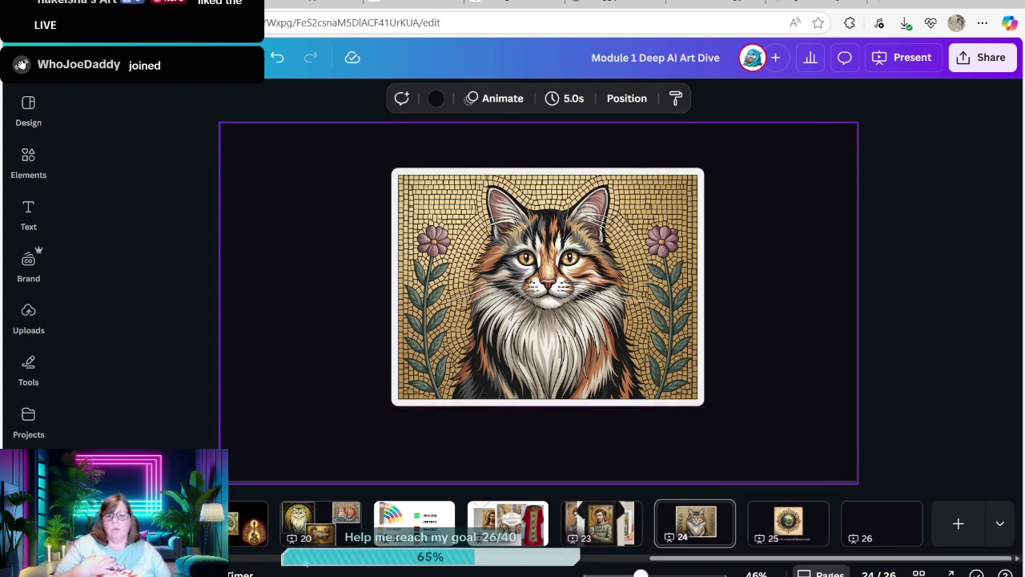
# Step: Go back to page 3 with the camera and popcorn shark and open its background colour options
pyautogui.click(303, 559)
pyautogui.click(142, 523)
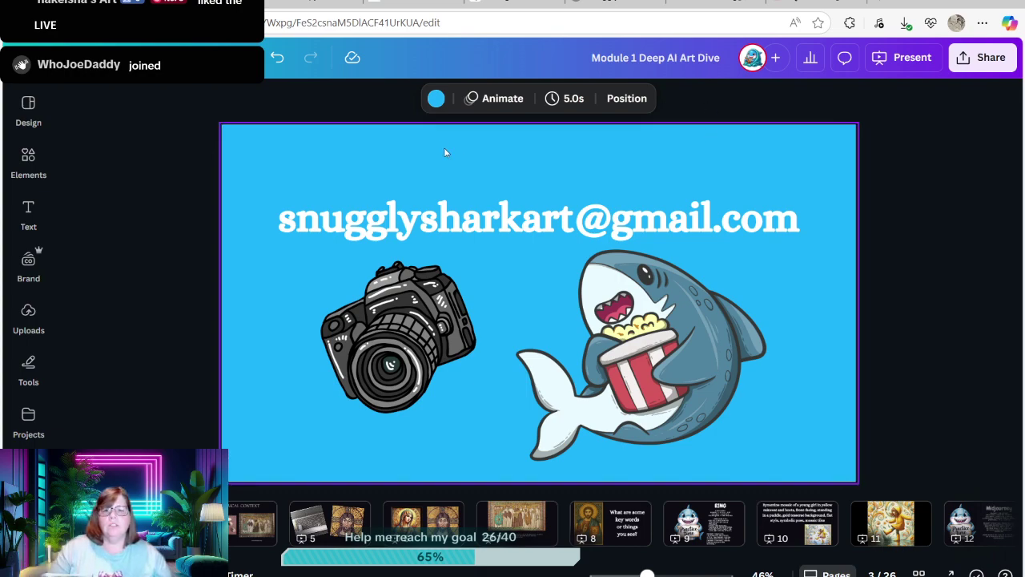
pyautogui.click(437, 99)
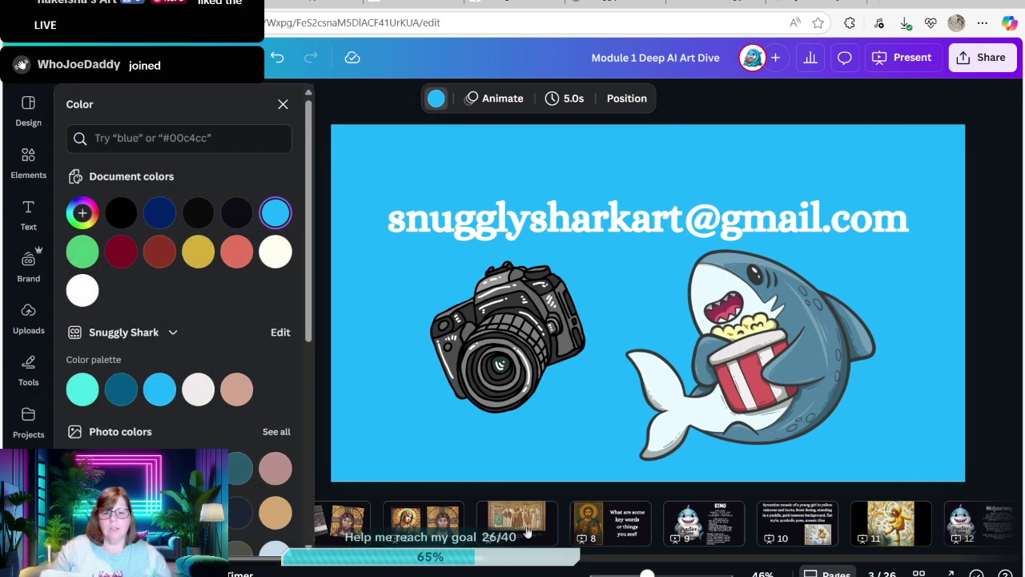
# Step: On page 7, set the background to teal #308687 sampled from the soldier's shield in the mosaic, and select its hex code
pyautogui.click(525, 530)
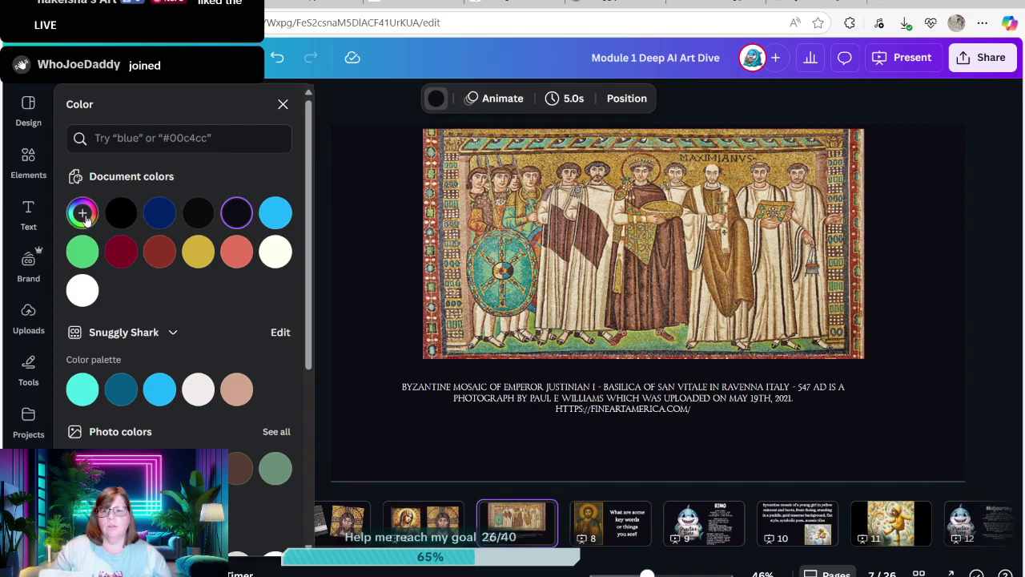
pyautogui.click(82, 213)
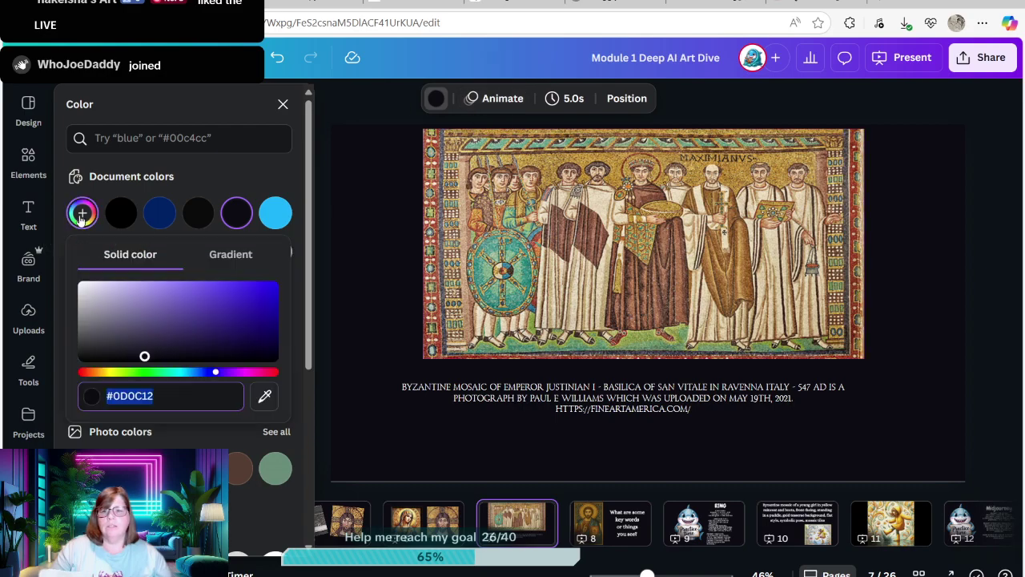
pyautogui.click(436, 100)
pyautogui.click(436, 100)
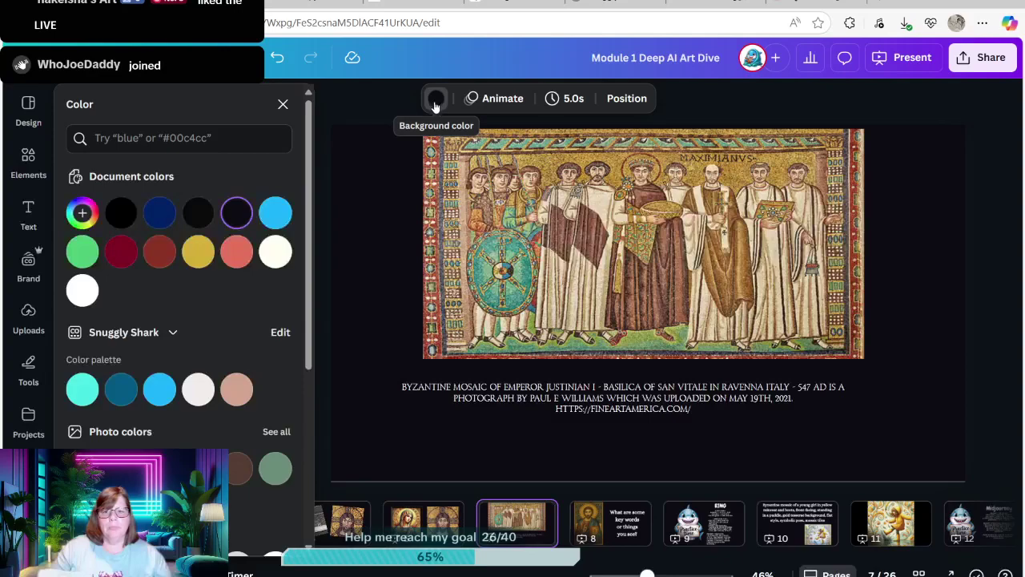
pyautogui.click(80, 215)
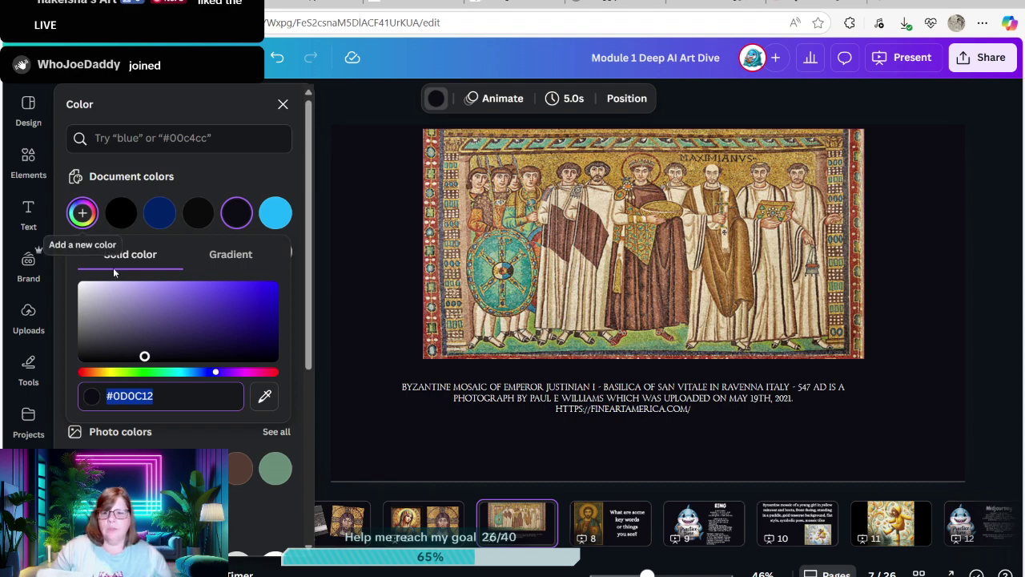
pyautogui.click(265, 396)
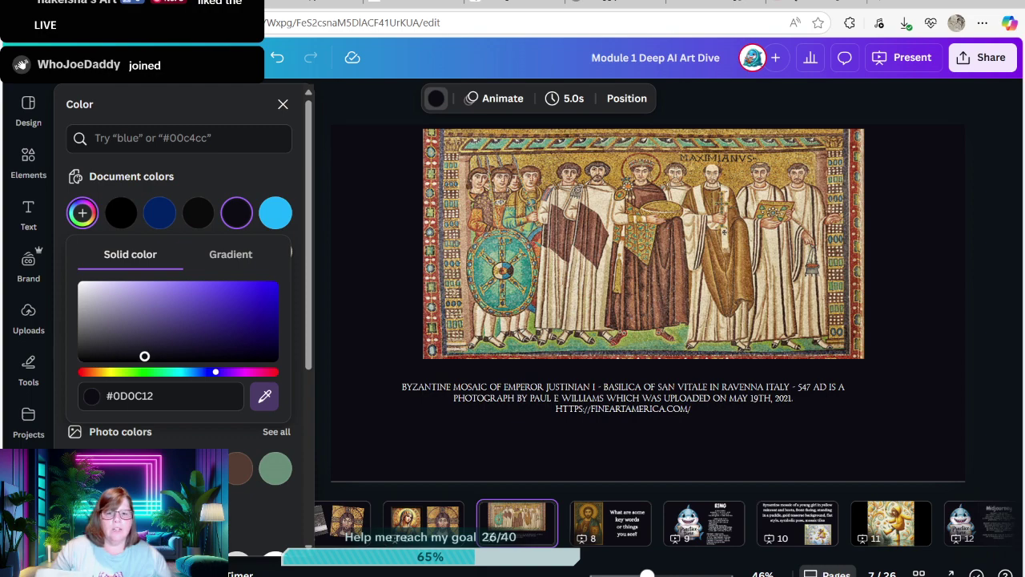
pyautogui.click(489, 284)
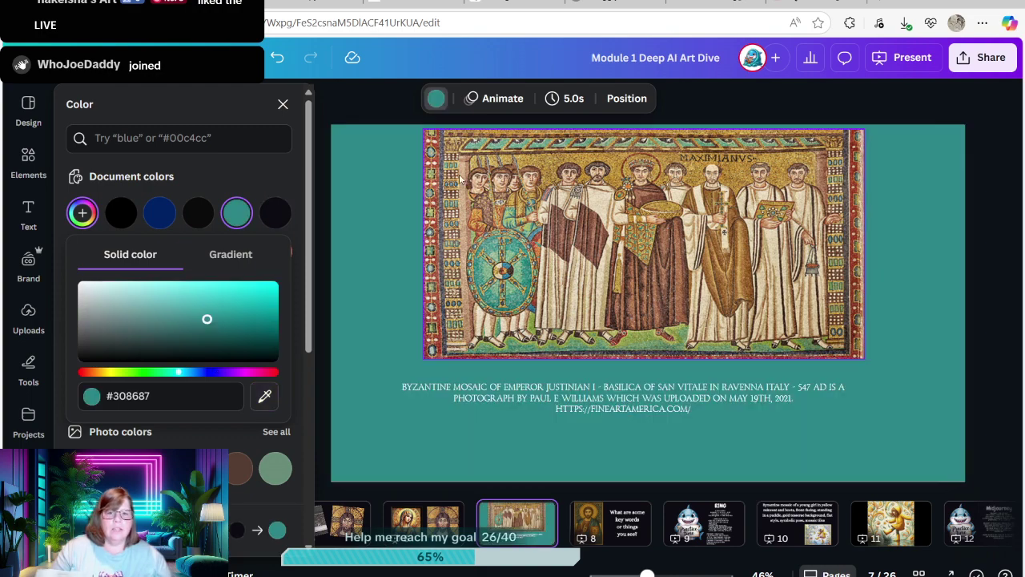
pyautogui.click(166, 396)
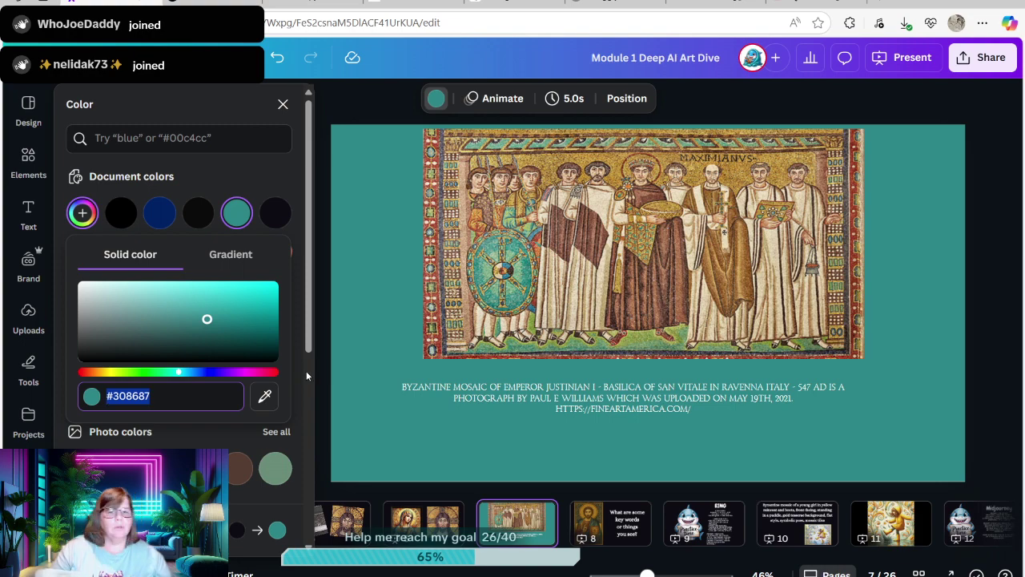
# Step: On page 8, set the background to gold #B4851E sampled from the lower-left tiles of the mosaic icon
pyautogui.click(572, 521)
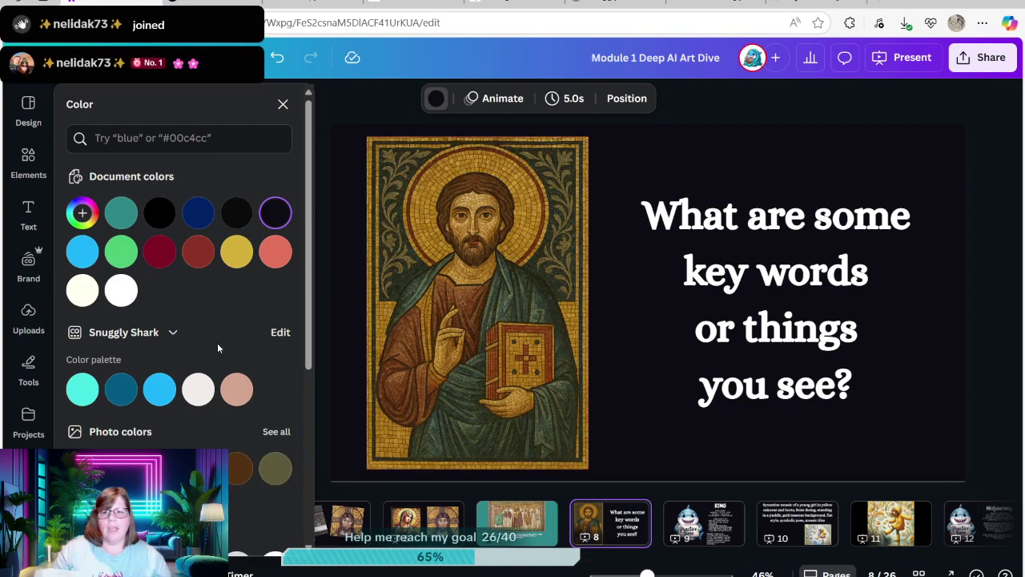
pyautogui.click(81, 212)
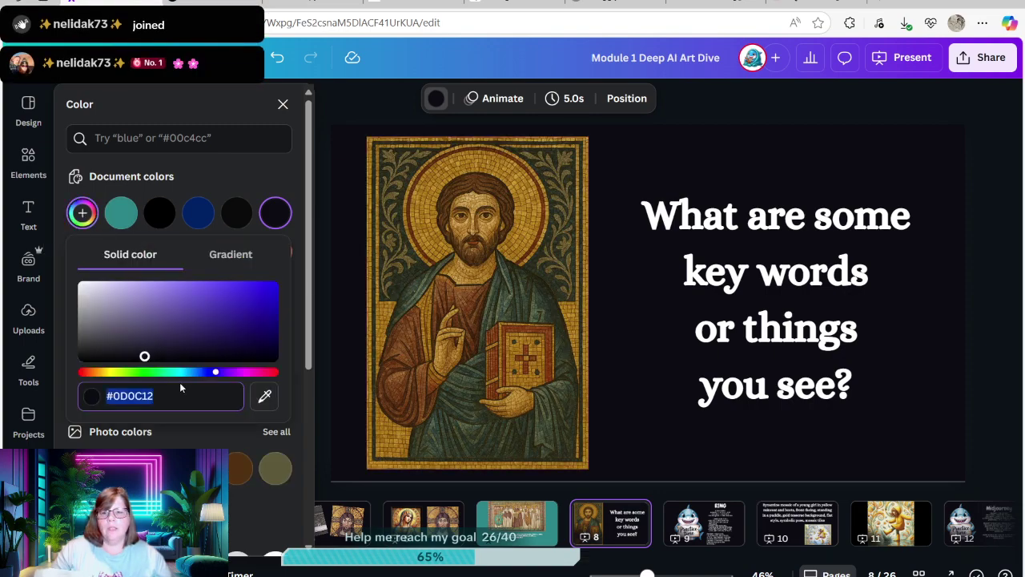
pyautogui.click(265, 396)
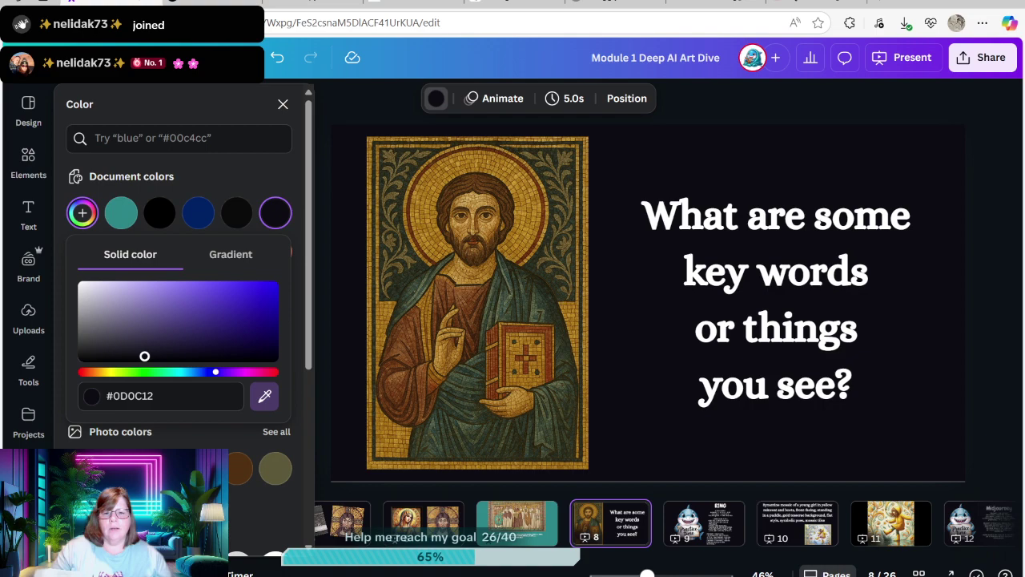
pyautogui.click(393, 439)
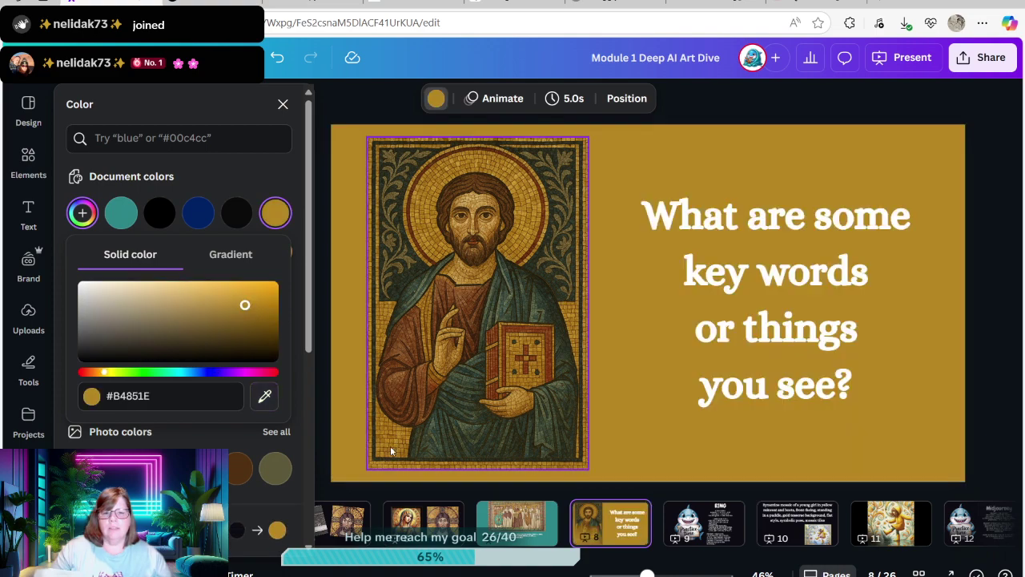